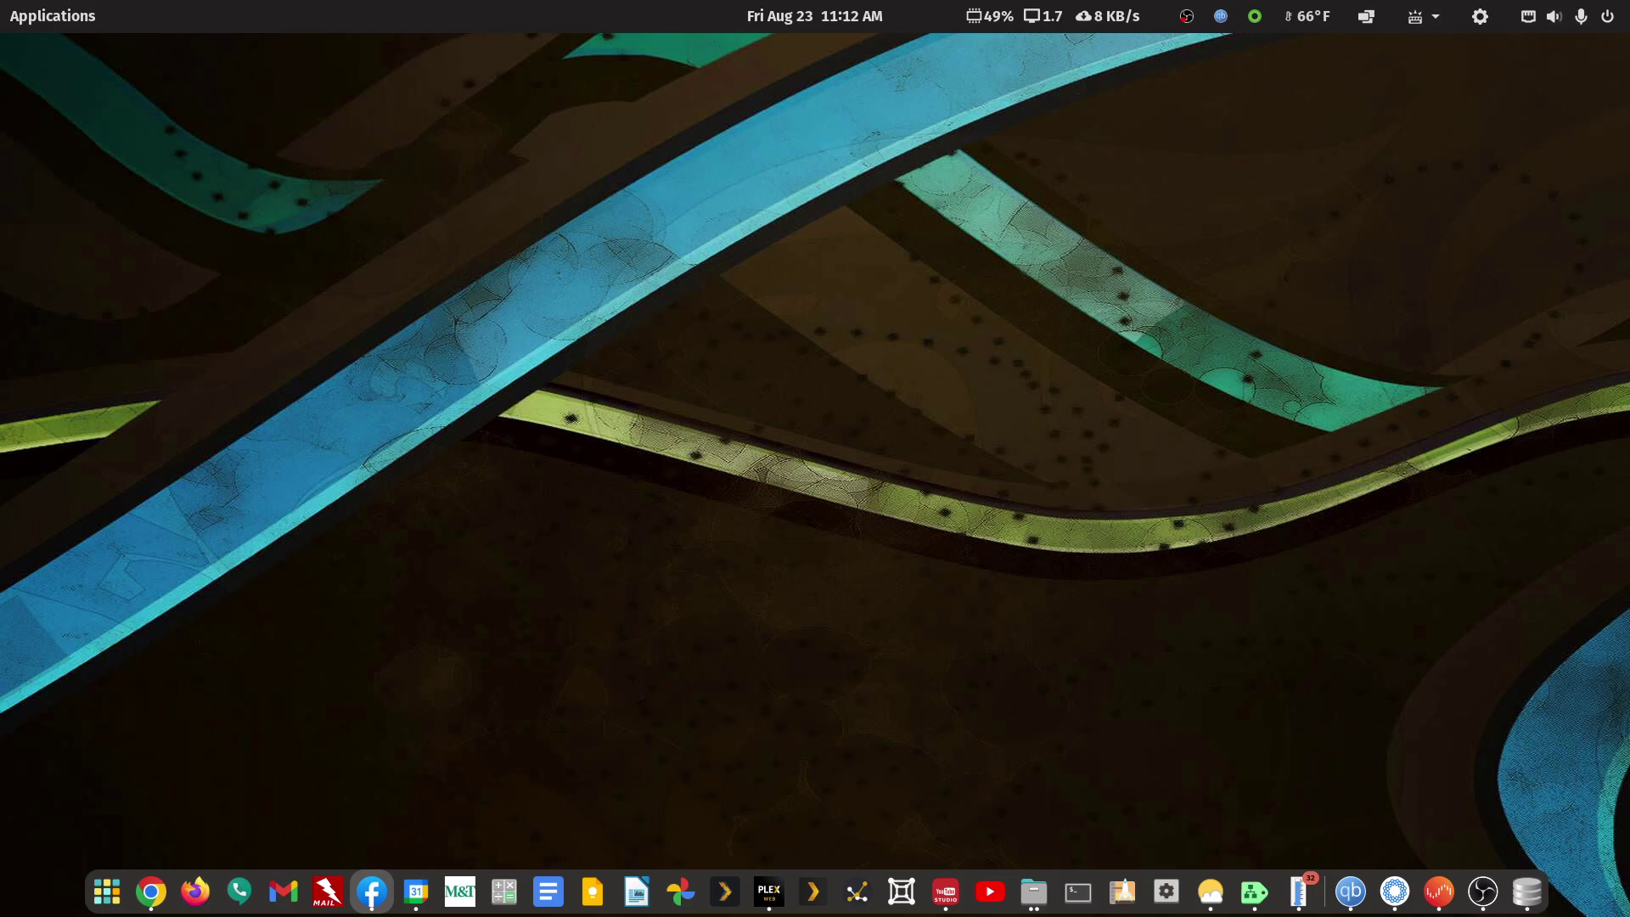
Step: Open the Unraid web interface and browse the Cache pool's contents from the main device list
click(1438, 891)
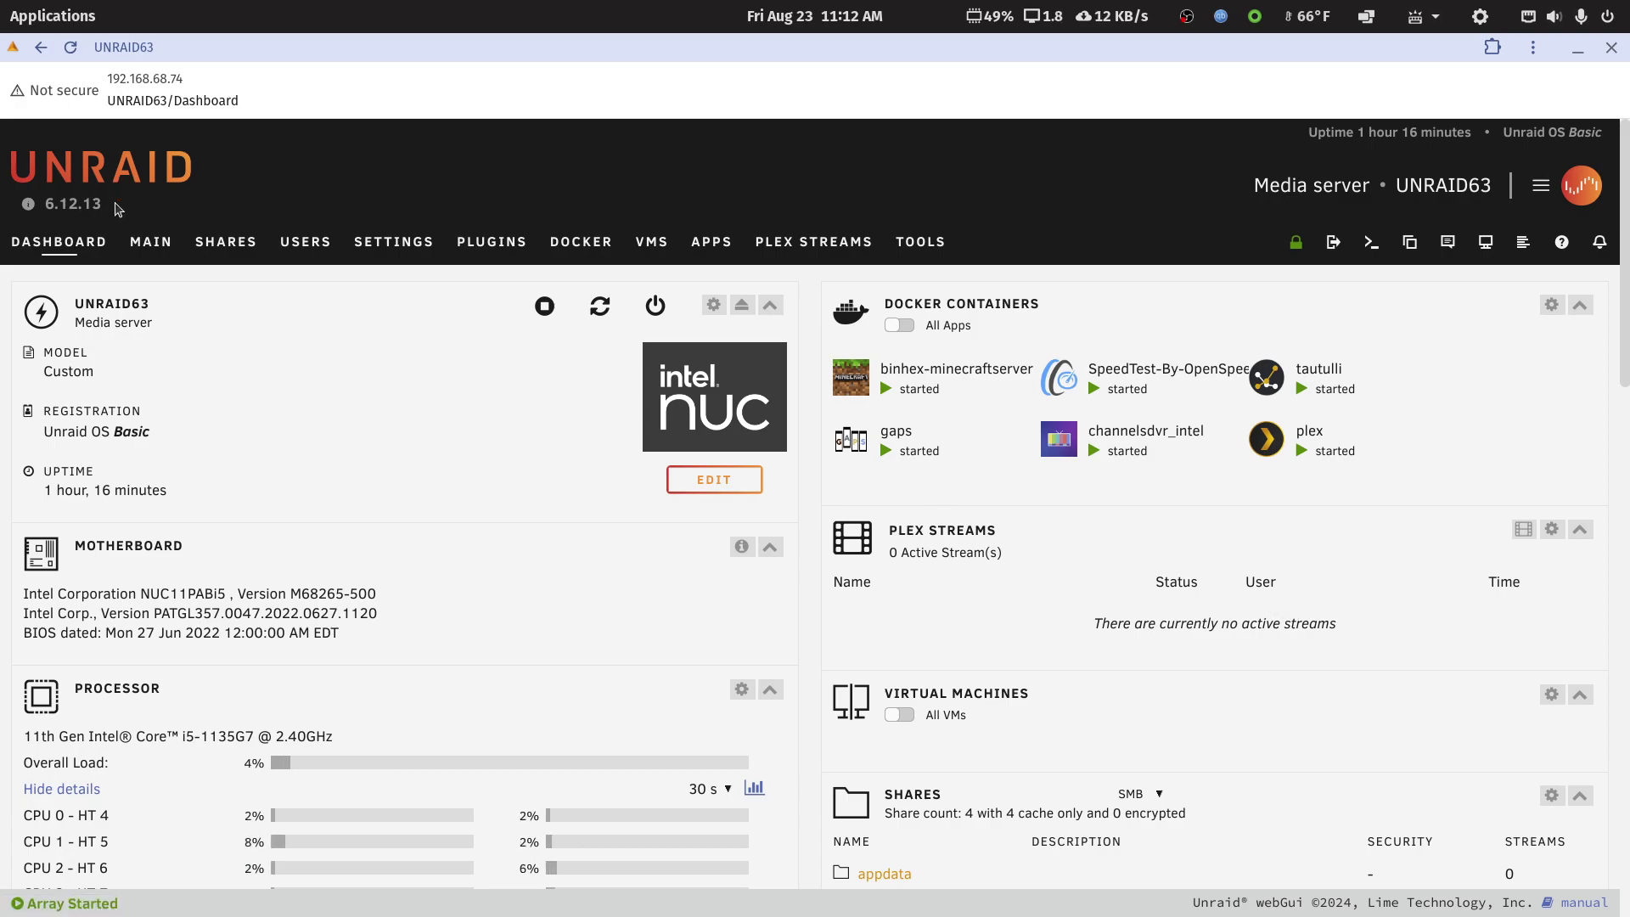
click(146, 244)
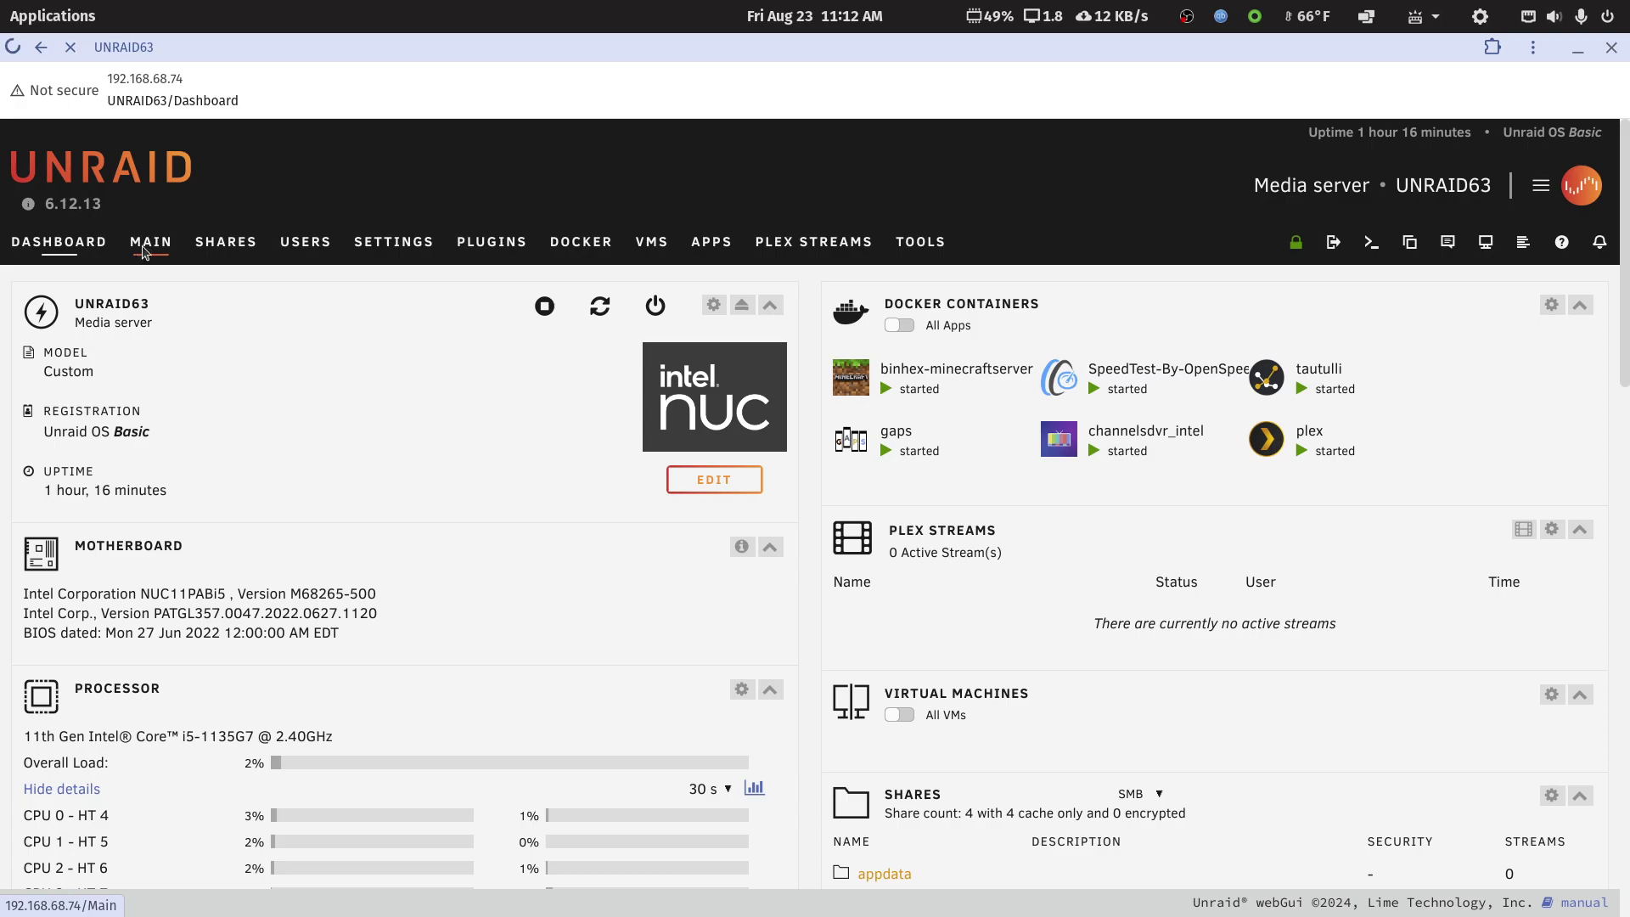
click(58, 246)
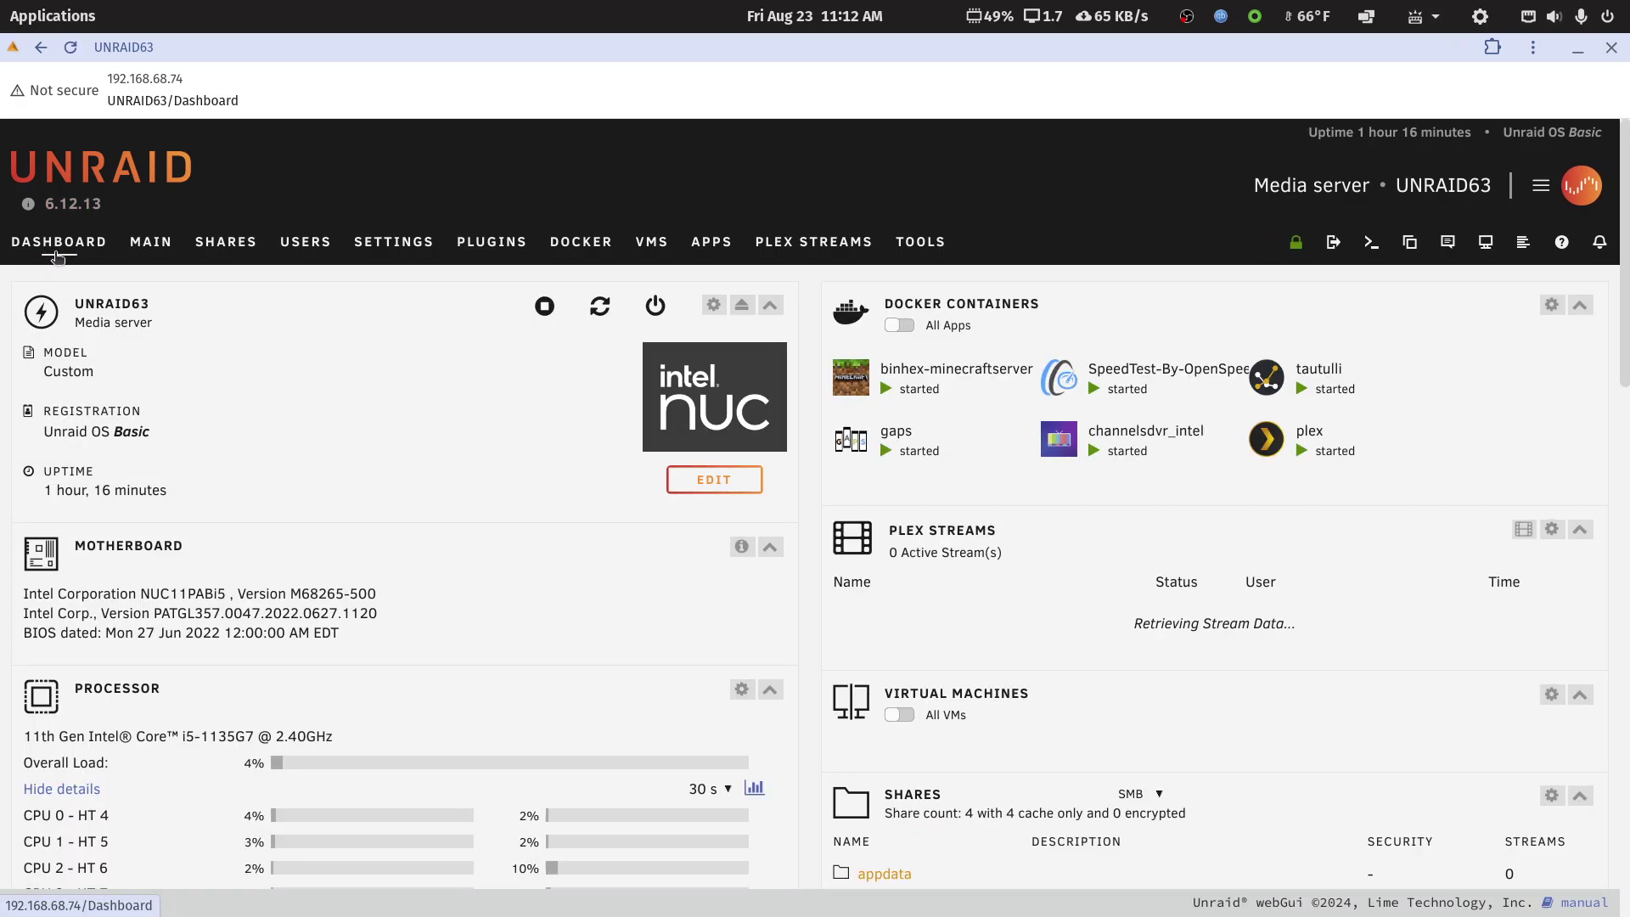
click(147, 251)
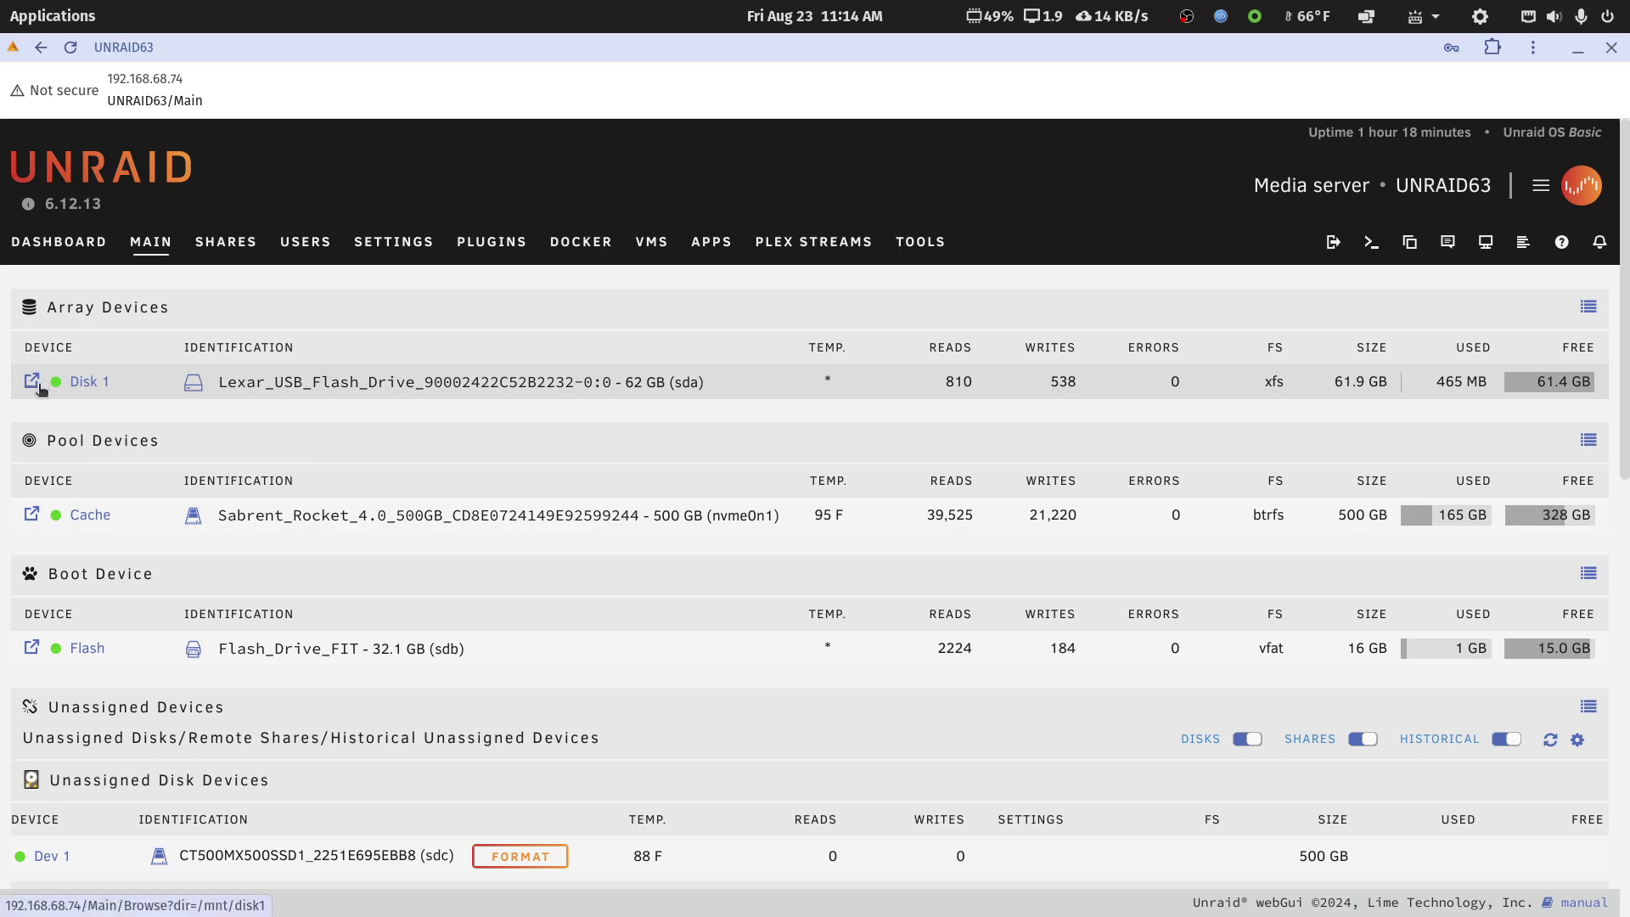
click(32, 515)
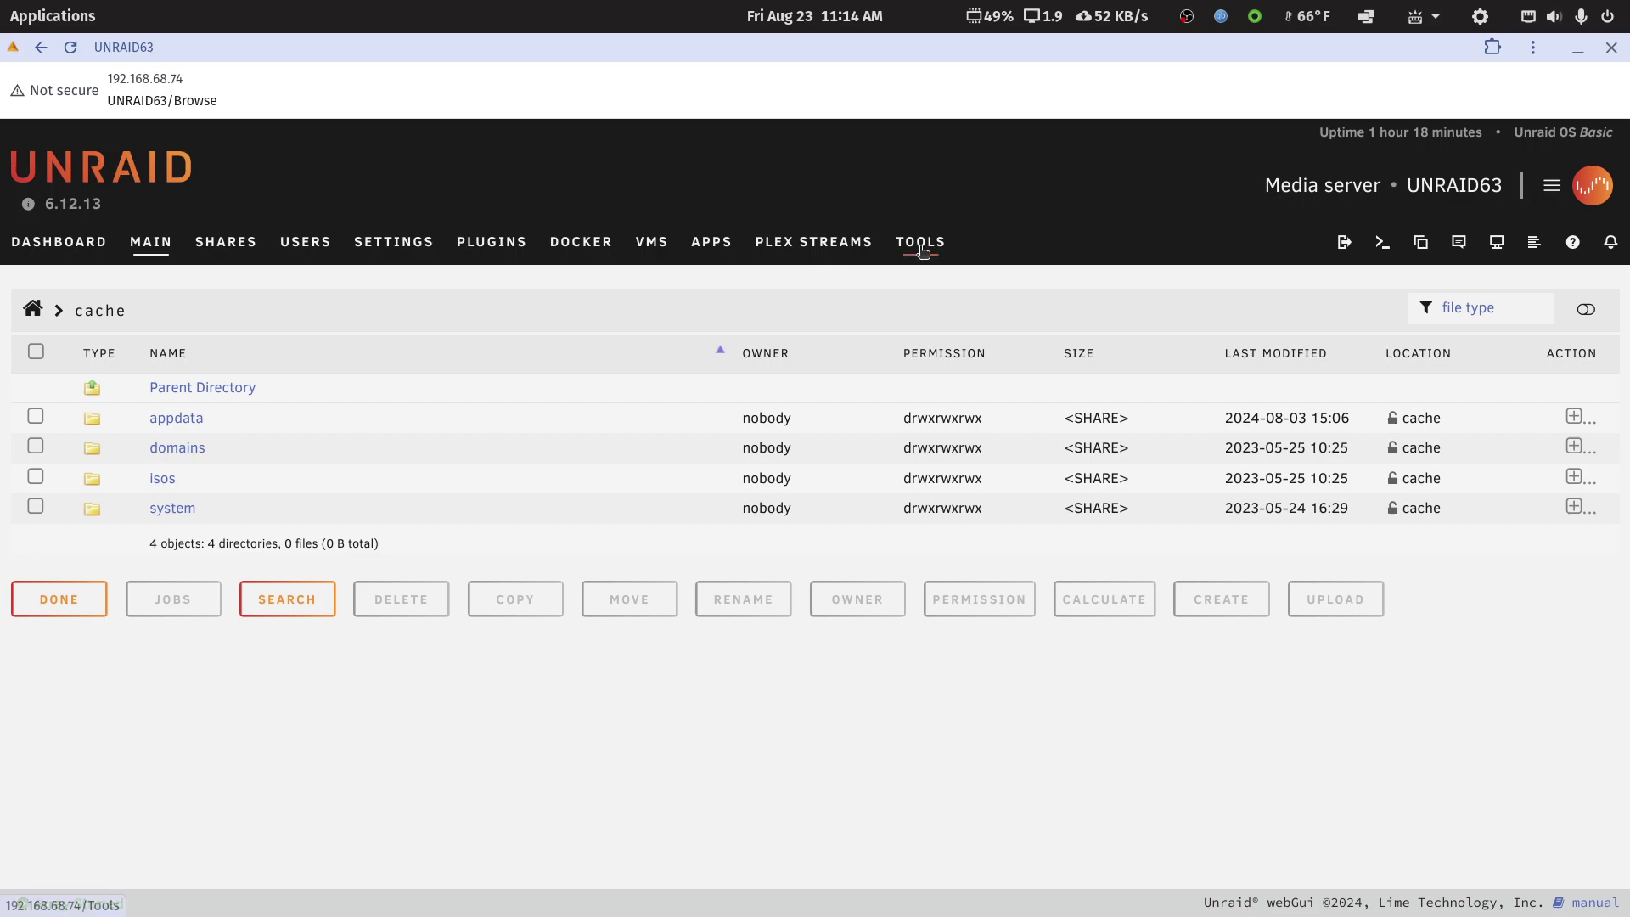
Step: Look through the installed apps for the Dynamix File Manager plugin
click(718, 248)
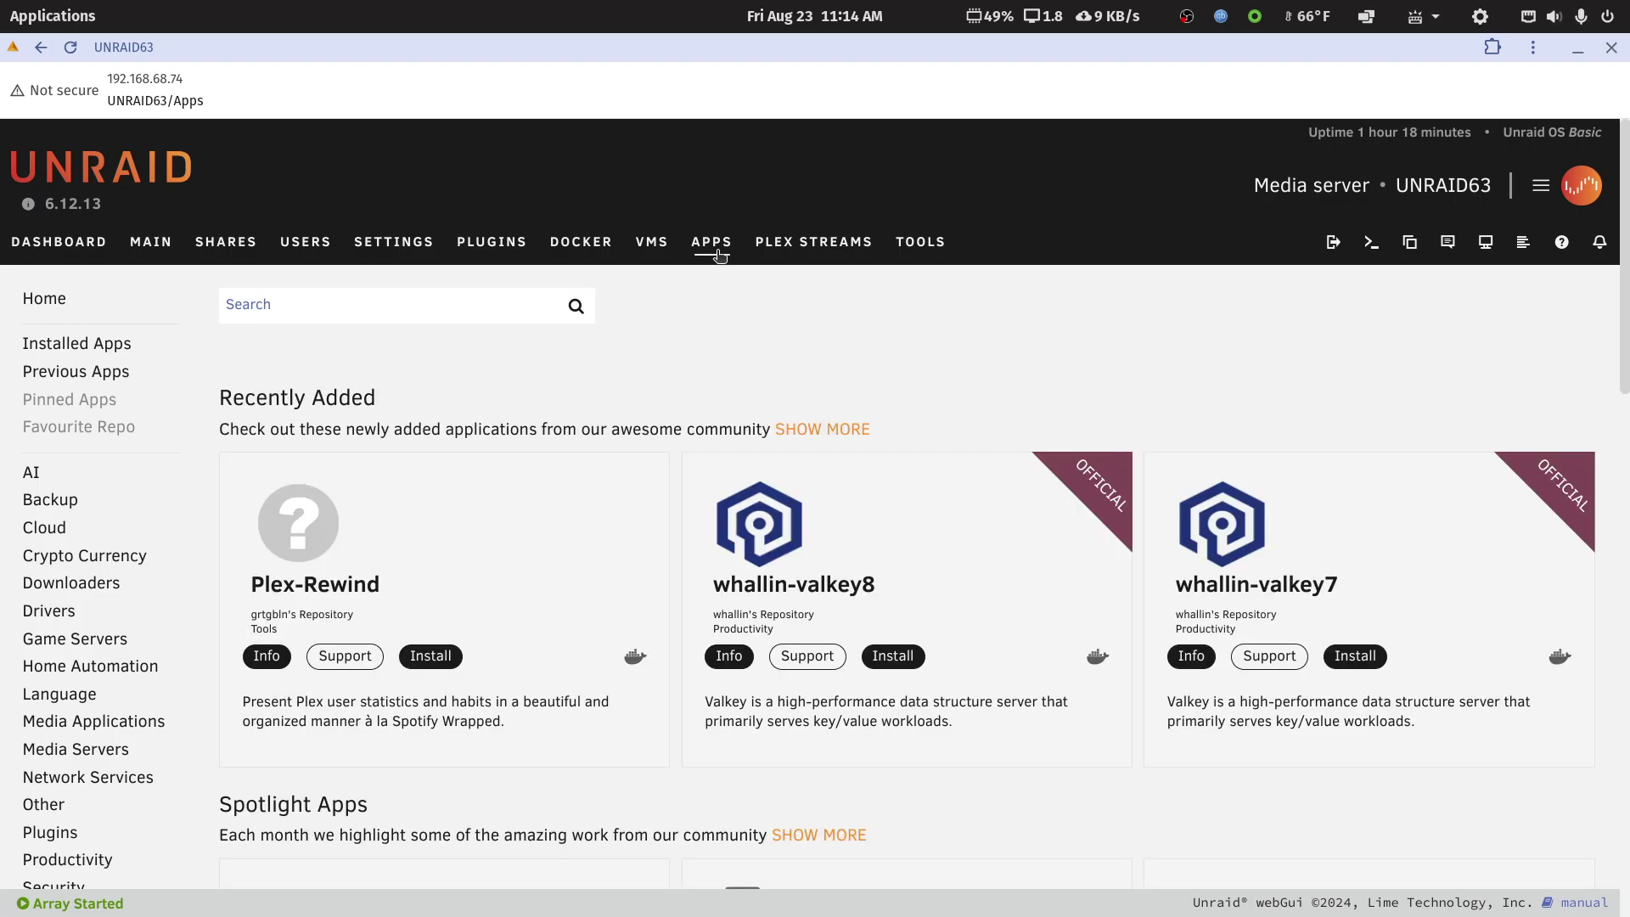
click(92, 350)
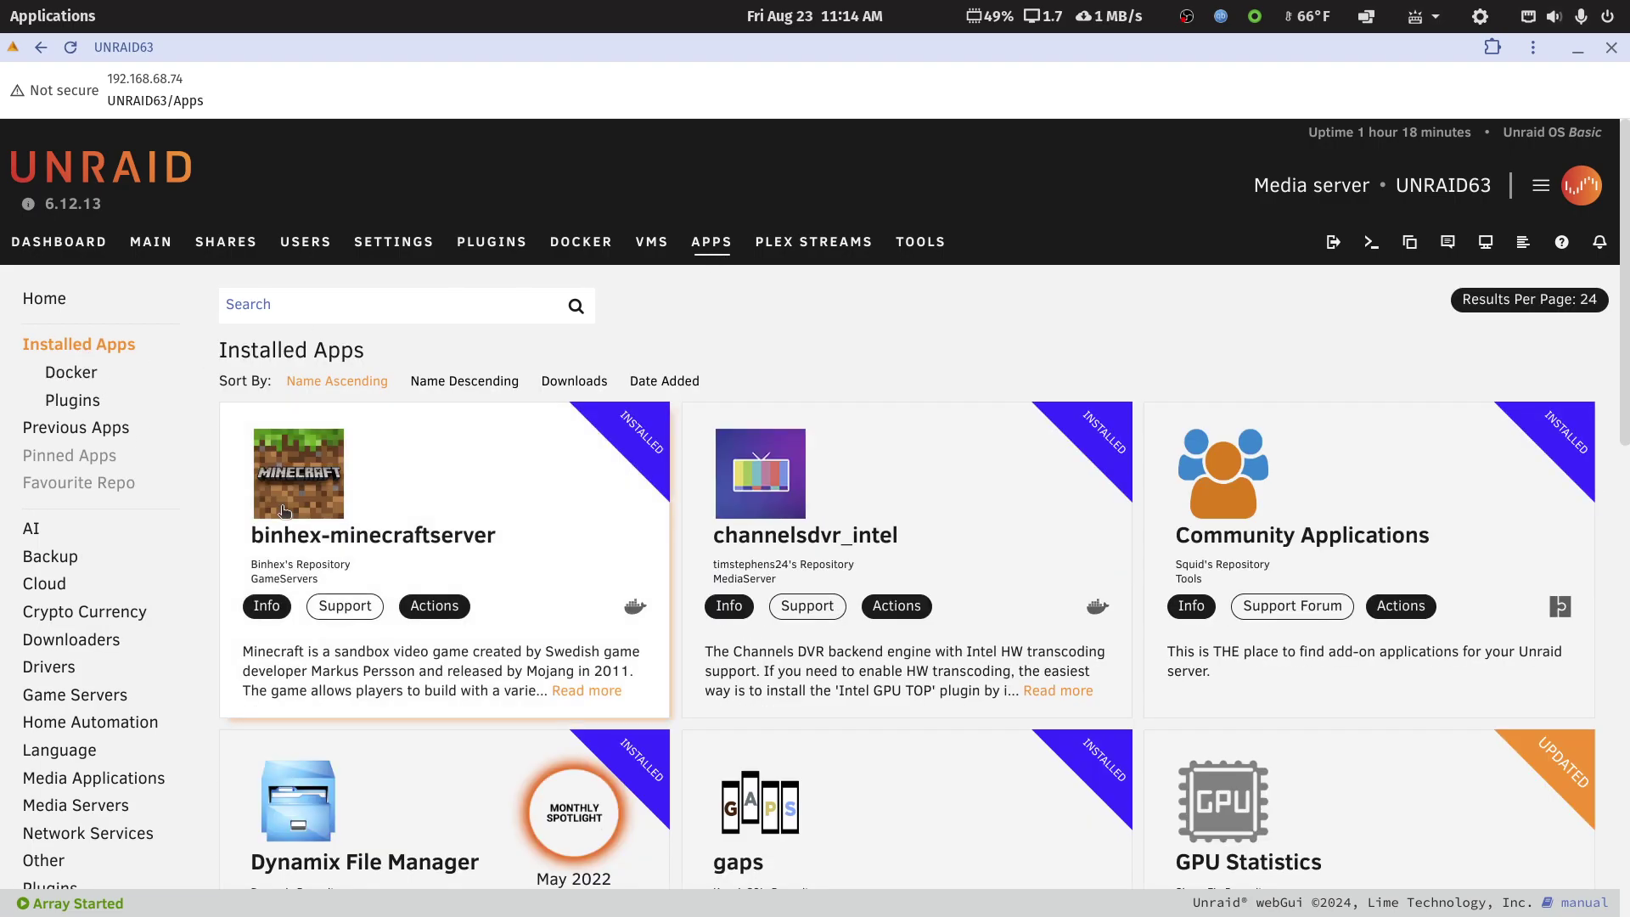
scroll(284, 510, down, 4)
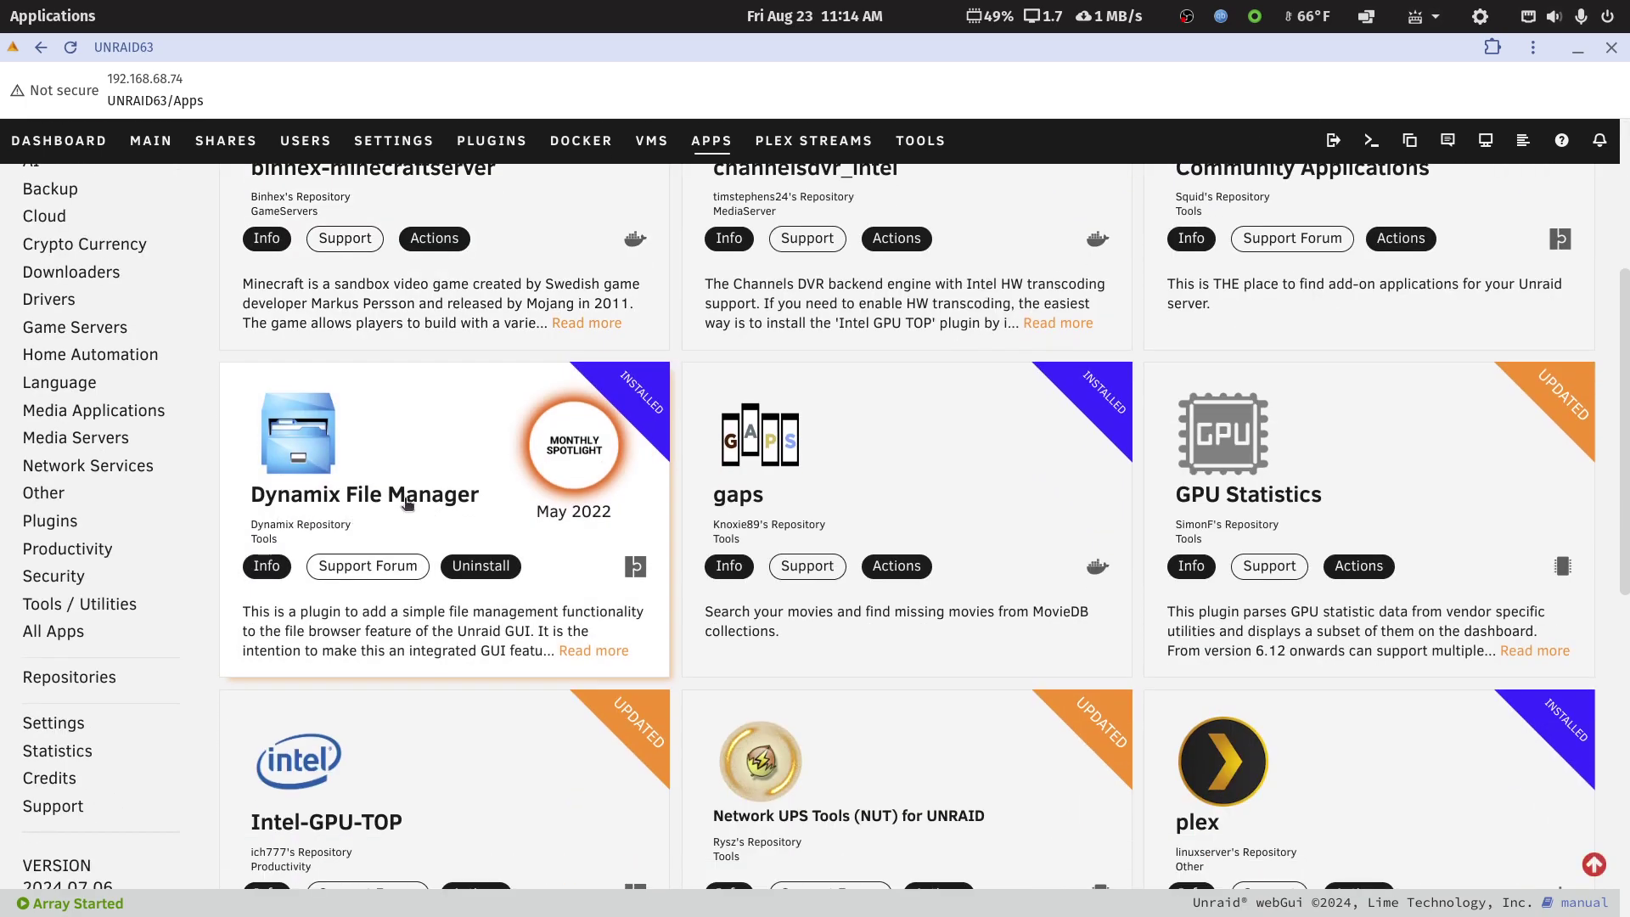
scroll(406, 503, up, 5)
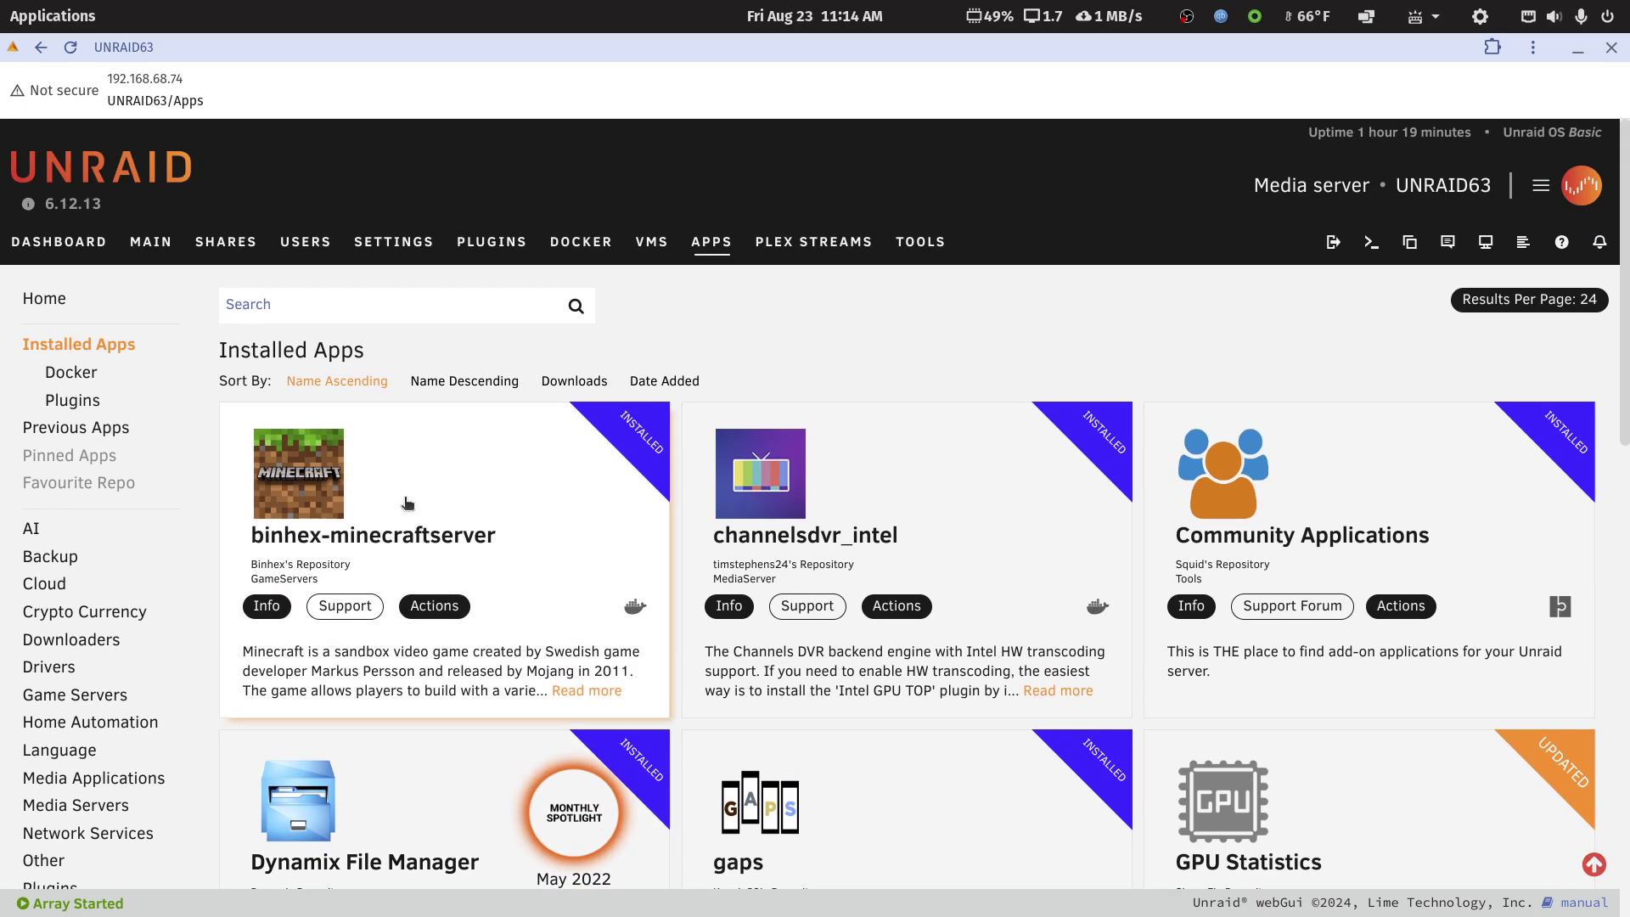
scroll(392, 672, down, 3)
scroll(320, 520, down, 2)
scroll(320, 520, up, 5)
scroll(314, 535, down, 1)
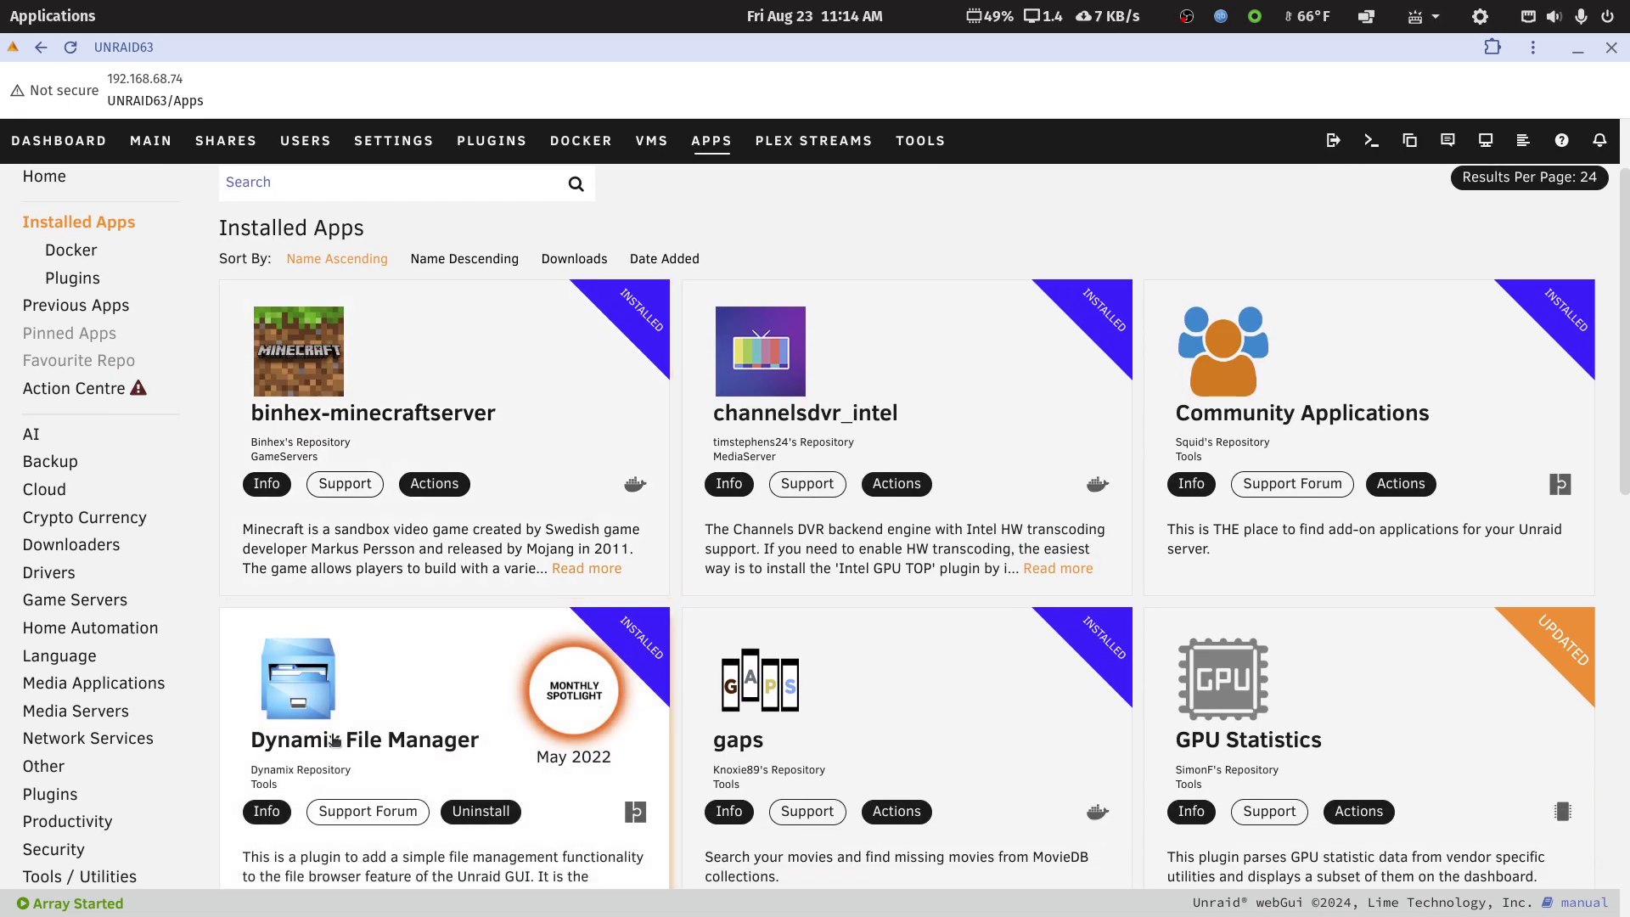
scroll(333, 741, up, 2)
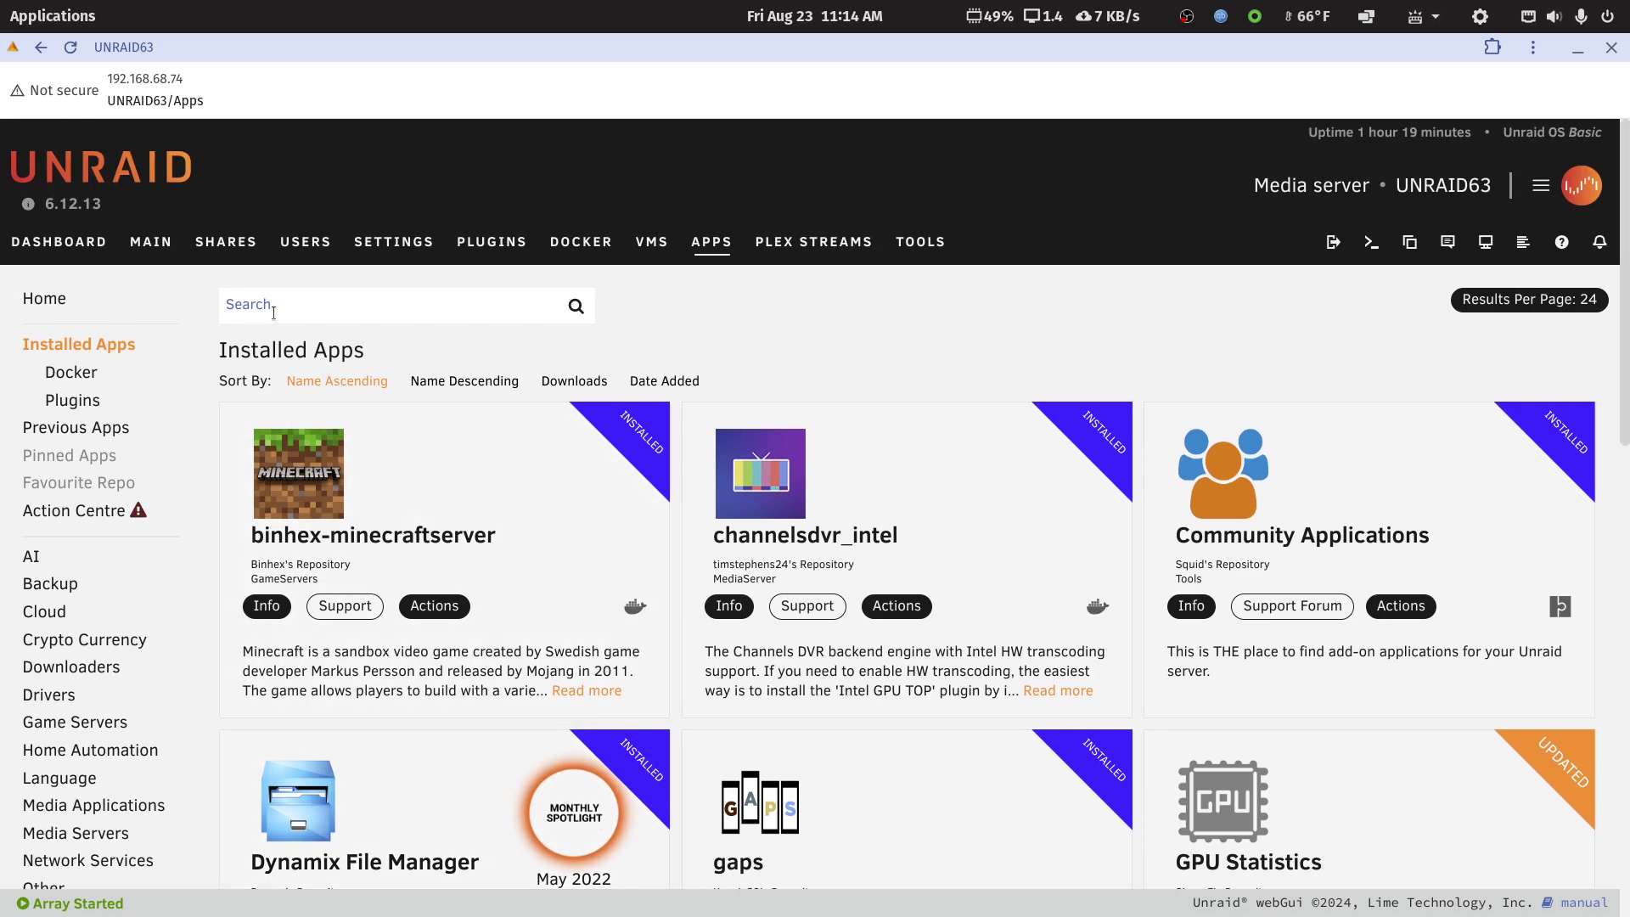
Step: Browse the Cache pool to the folder appdata/plex/Library/Application Support
click(167, 250)
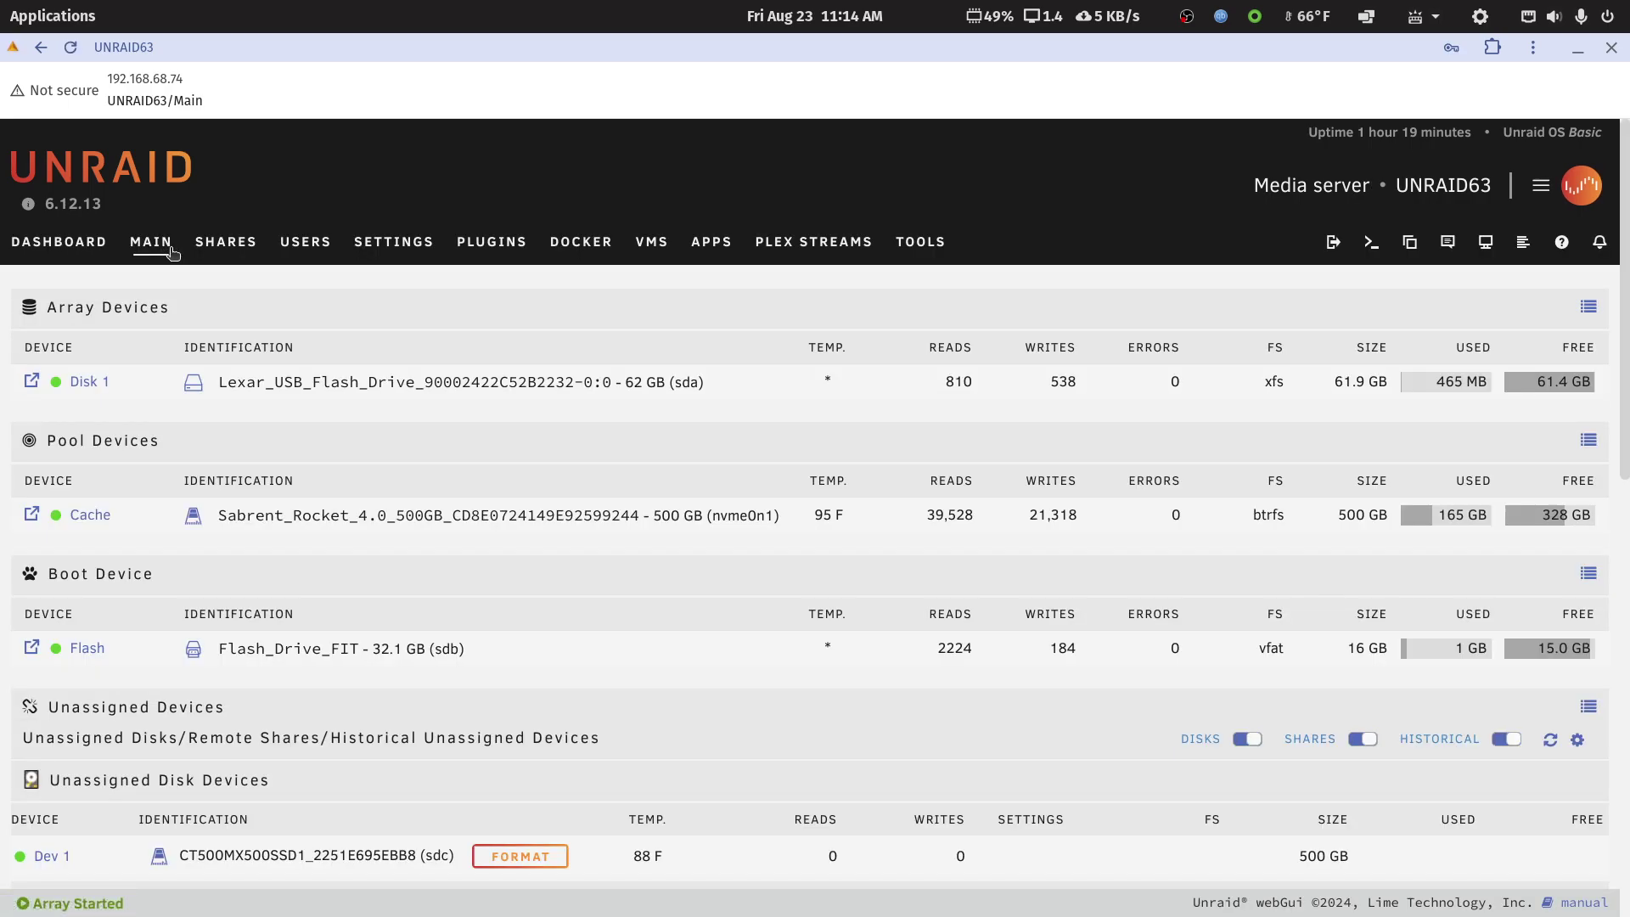
click(31, 517)
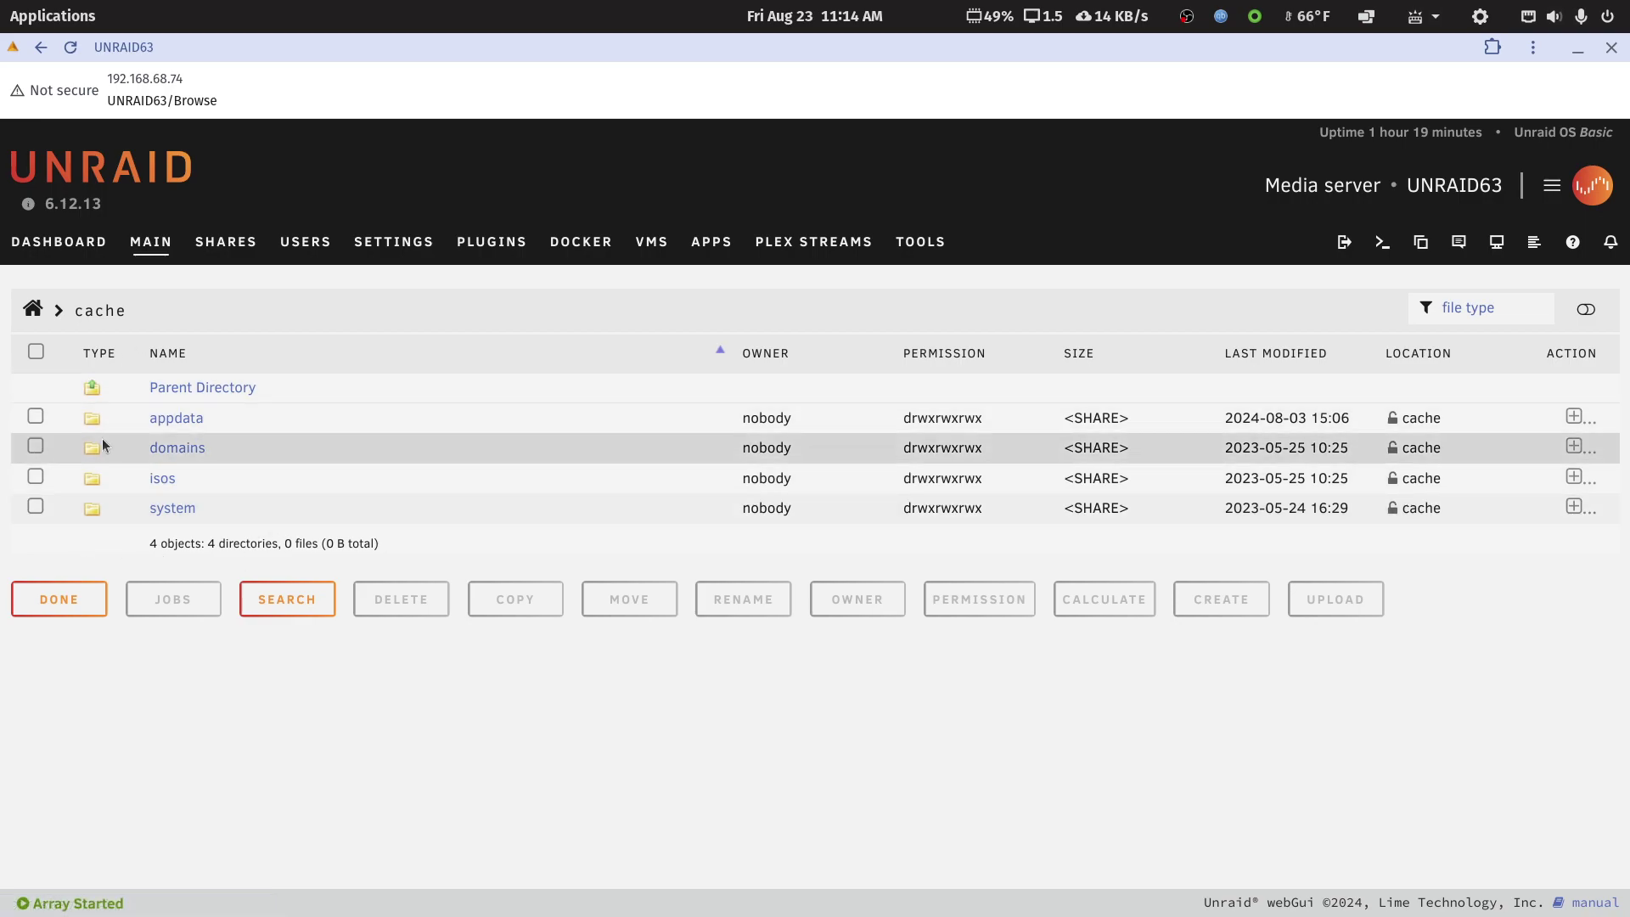
click(179, 421)
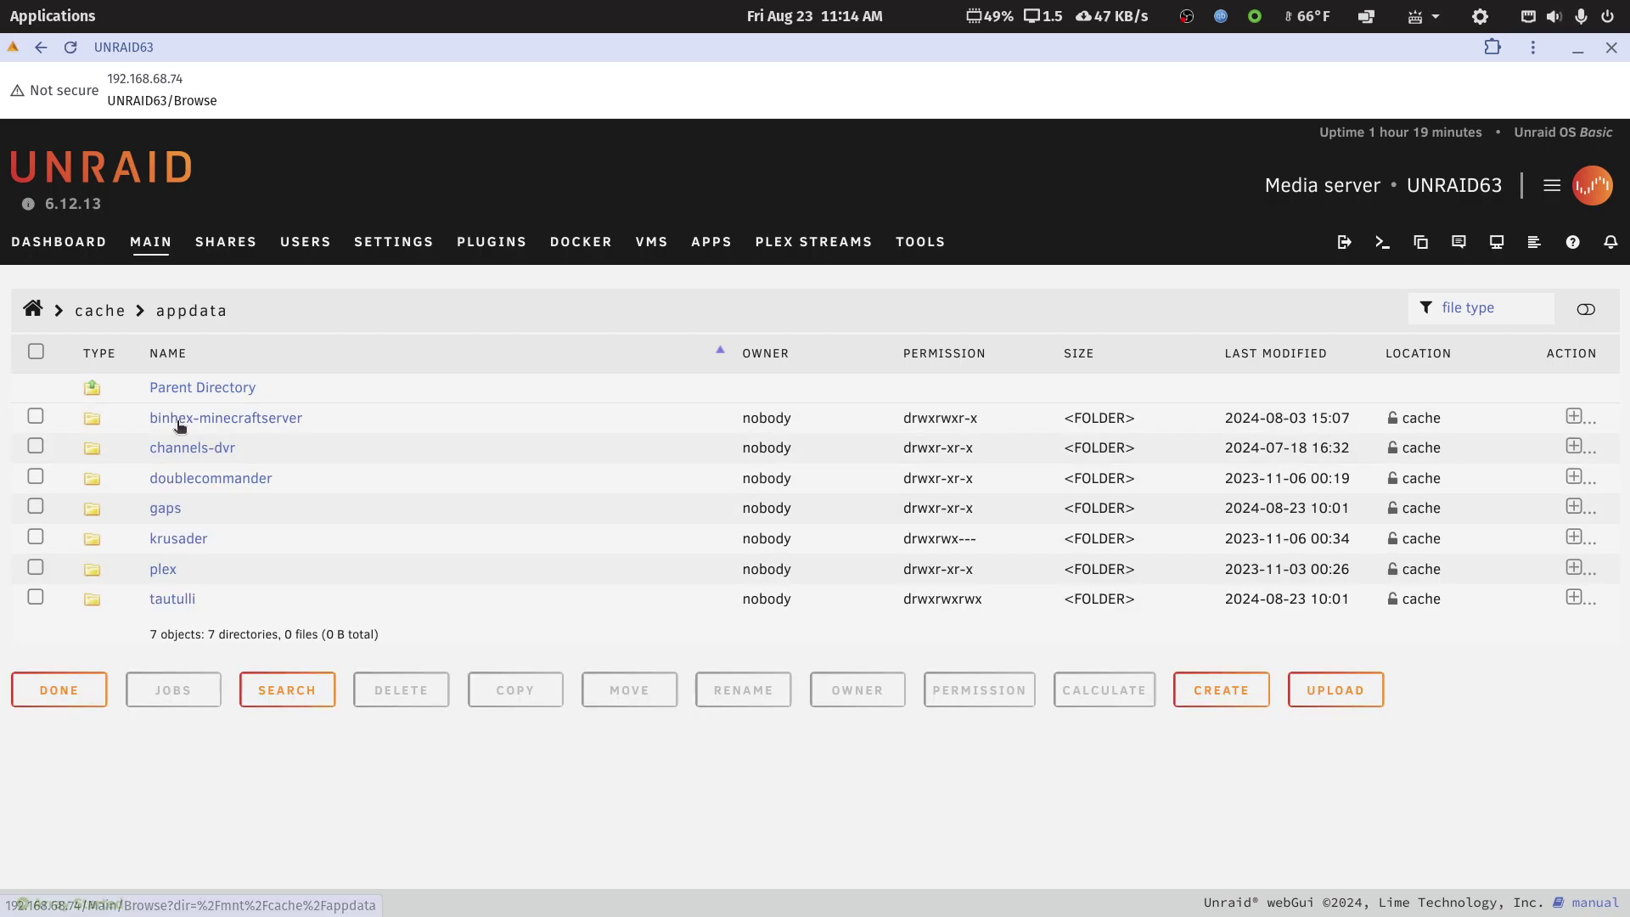
click(163, 570)
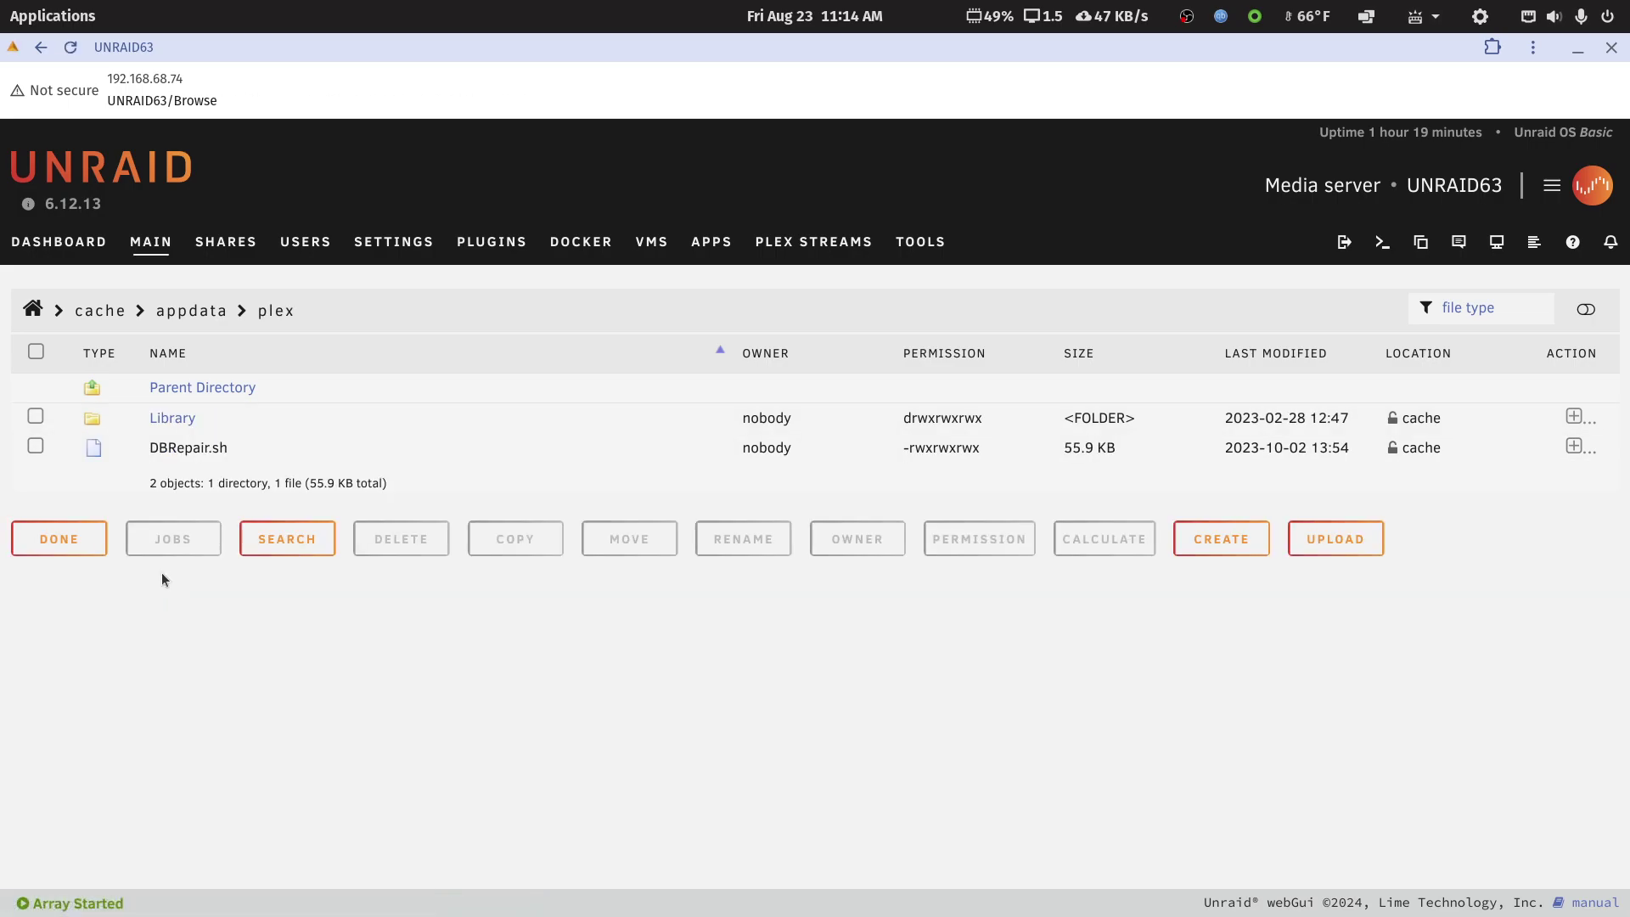
click(176, 422)
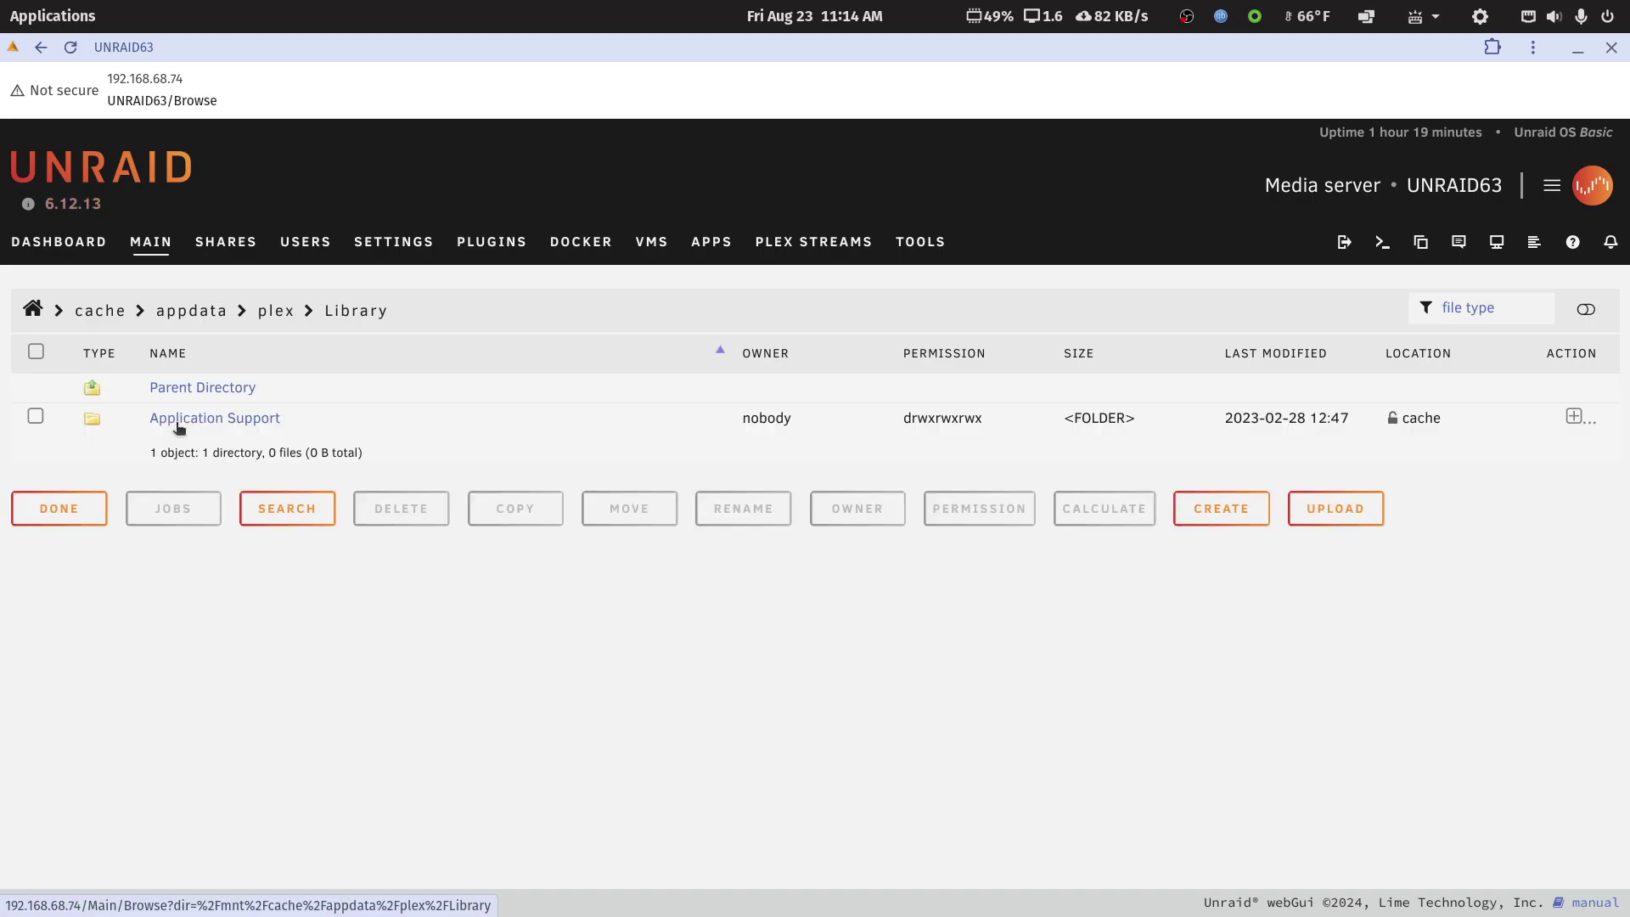
click(183, 426)
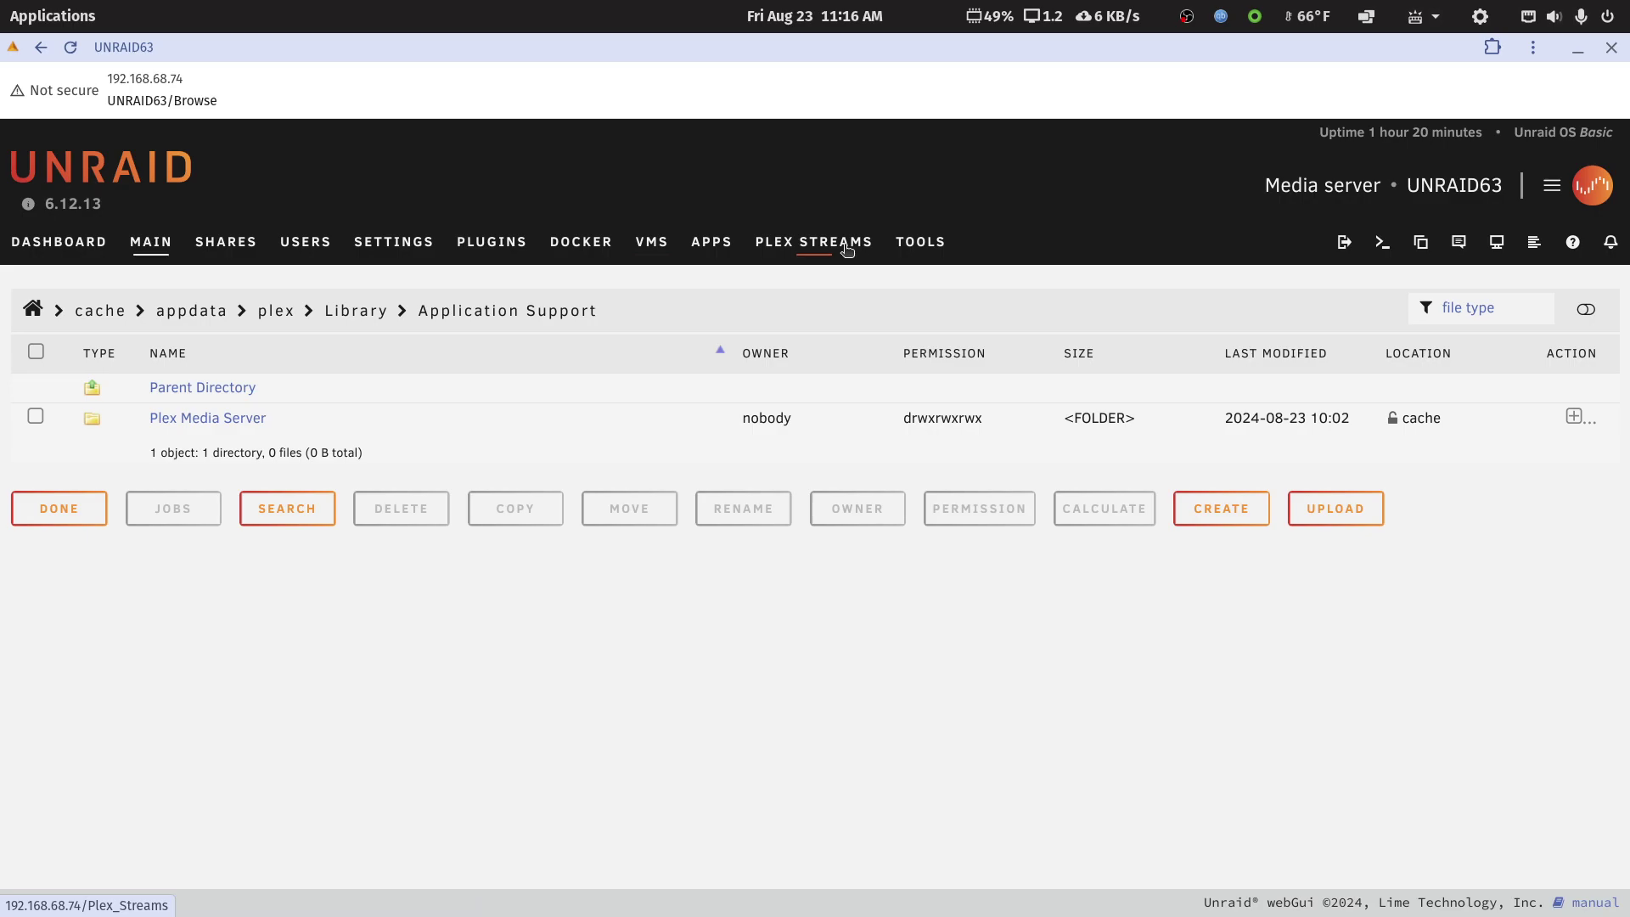
Step: Open the plex Docker container's configuration for editing and review its media path mappings
click(597, 242)
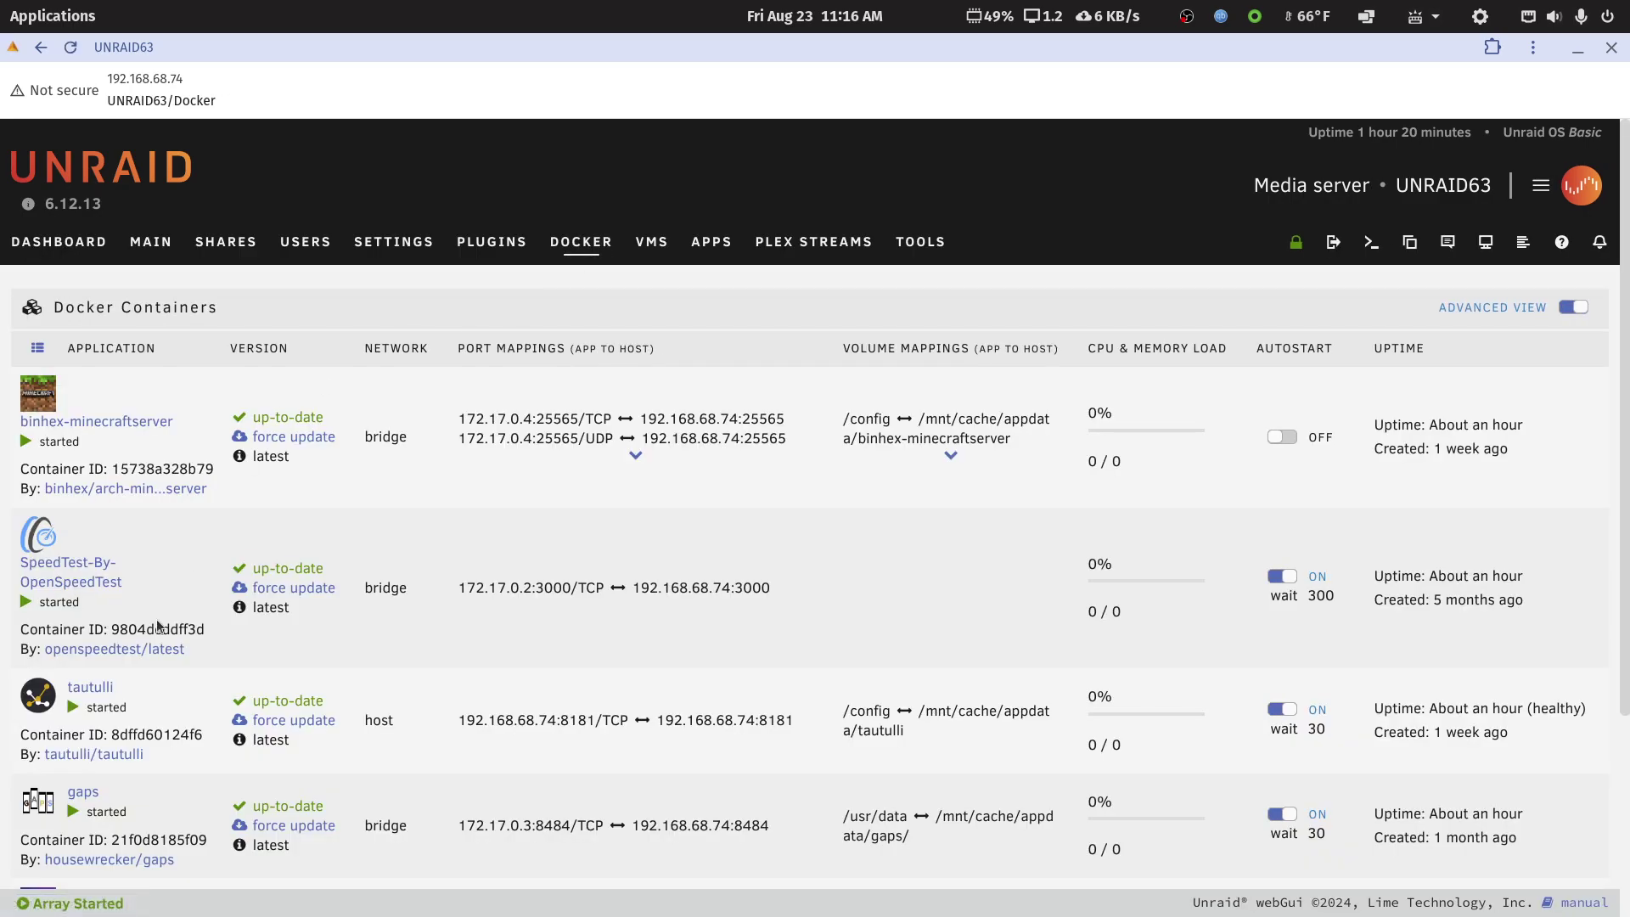
scroll(182, 567, down, 3)
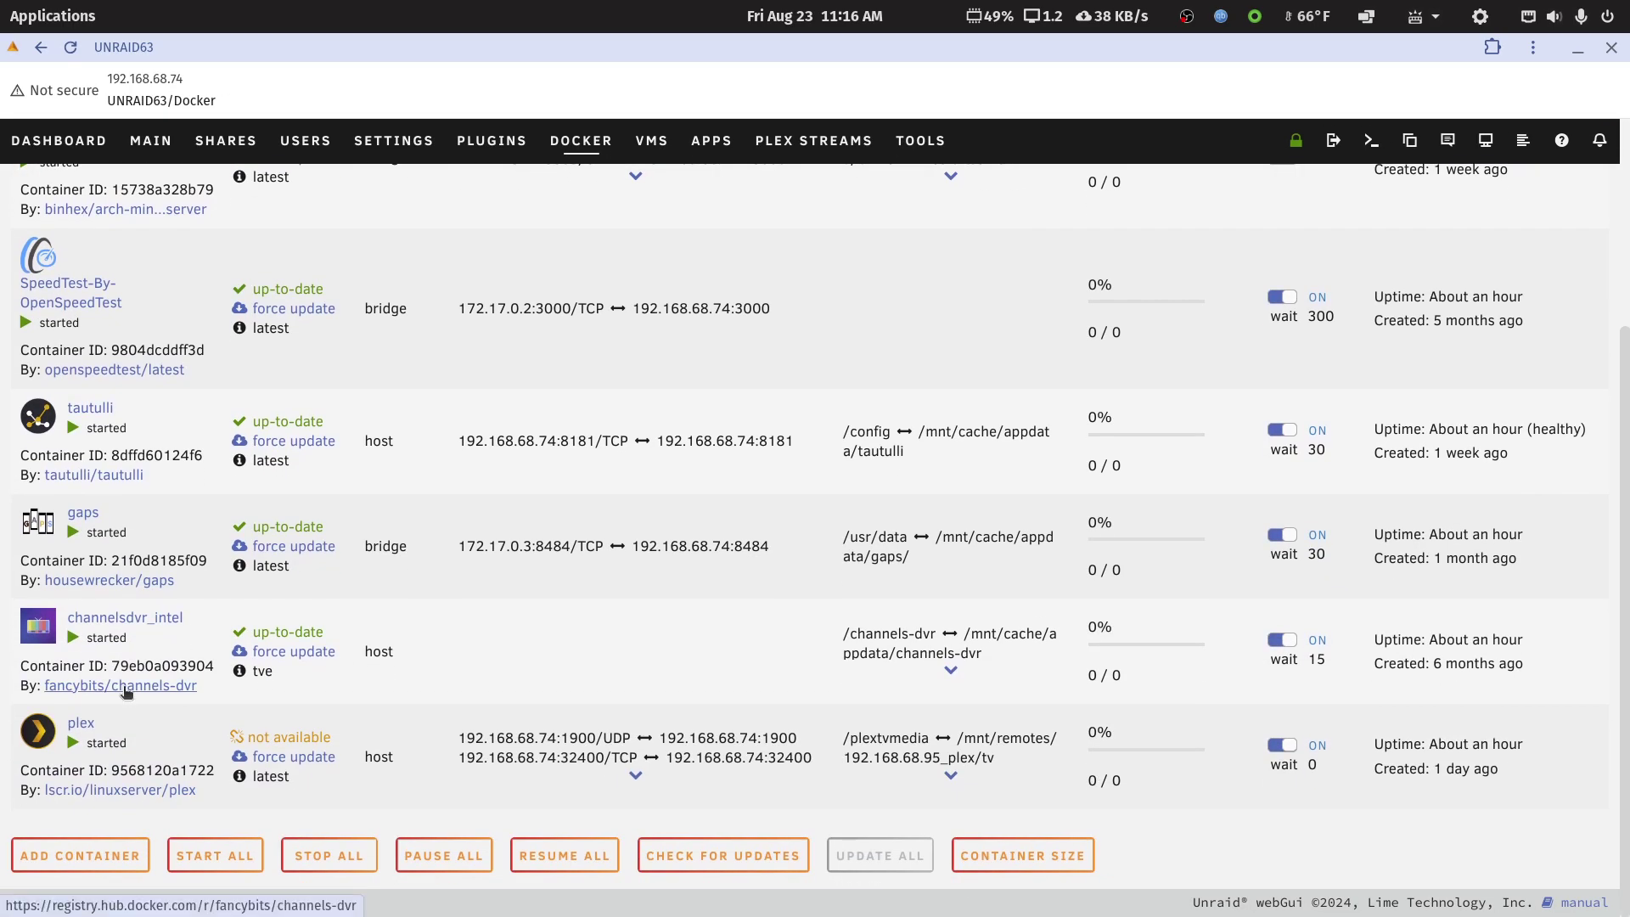
click(42, 738)
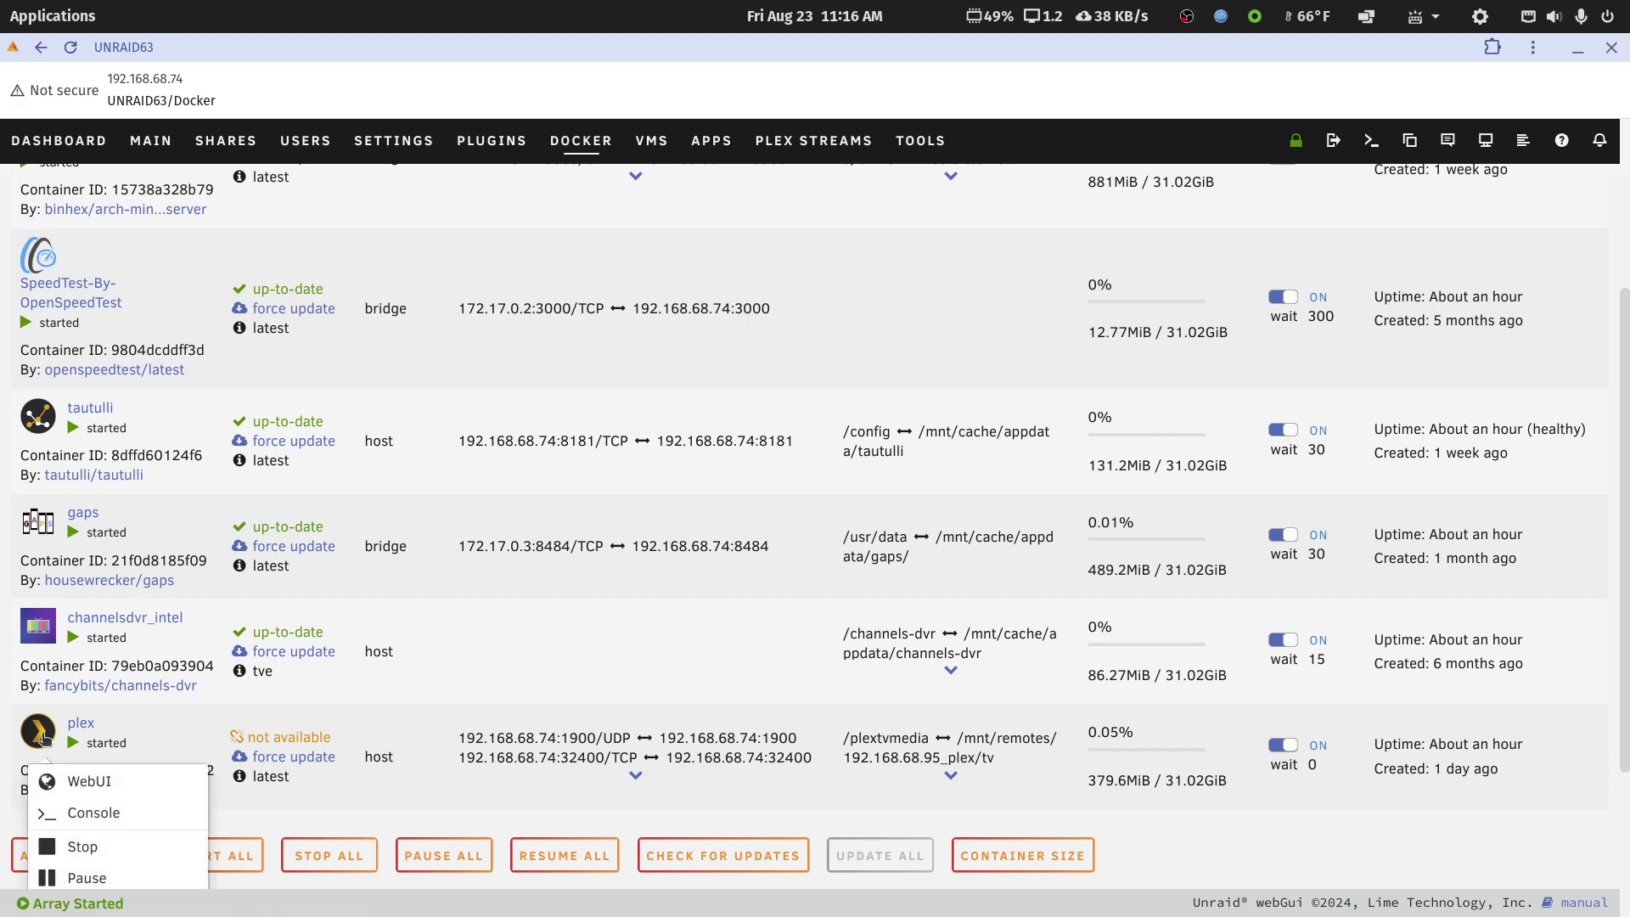
scroll(76, 806, down, 3)
click(84, 735)
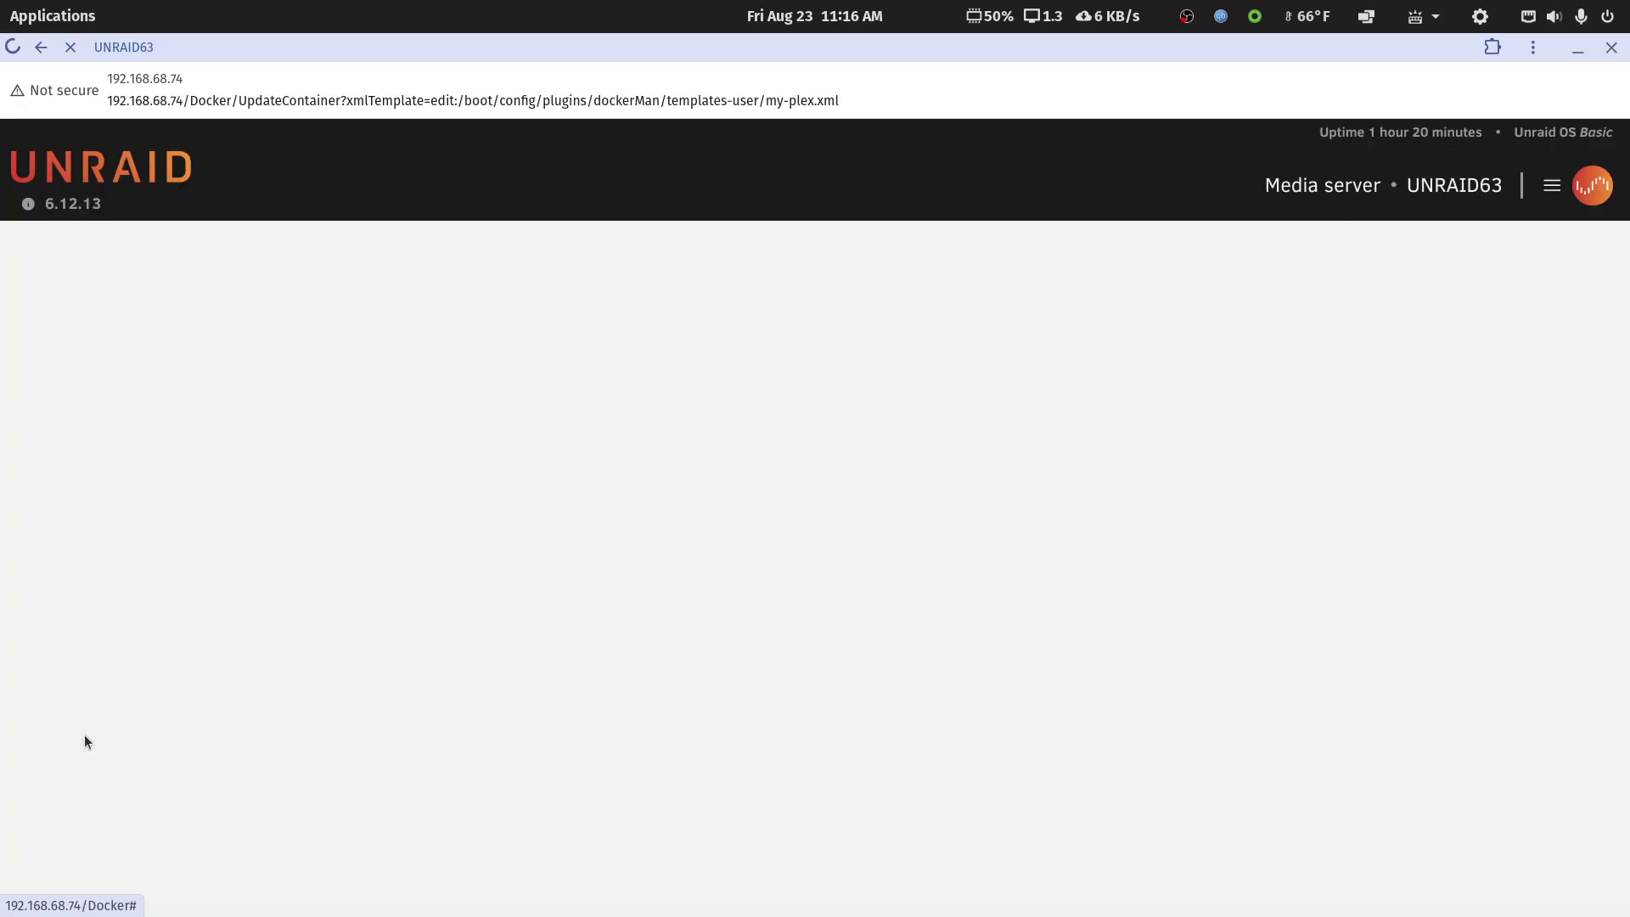
scroll(798, 670, down, 5)
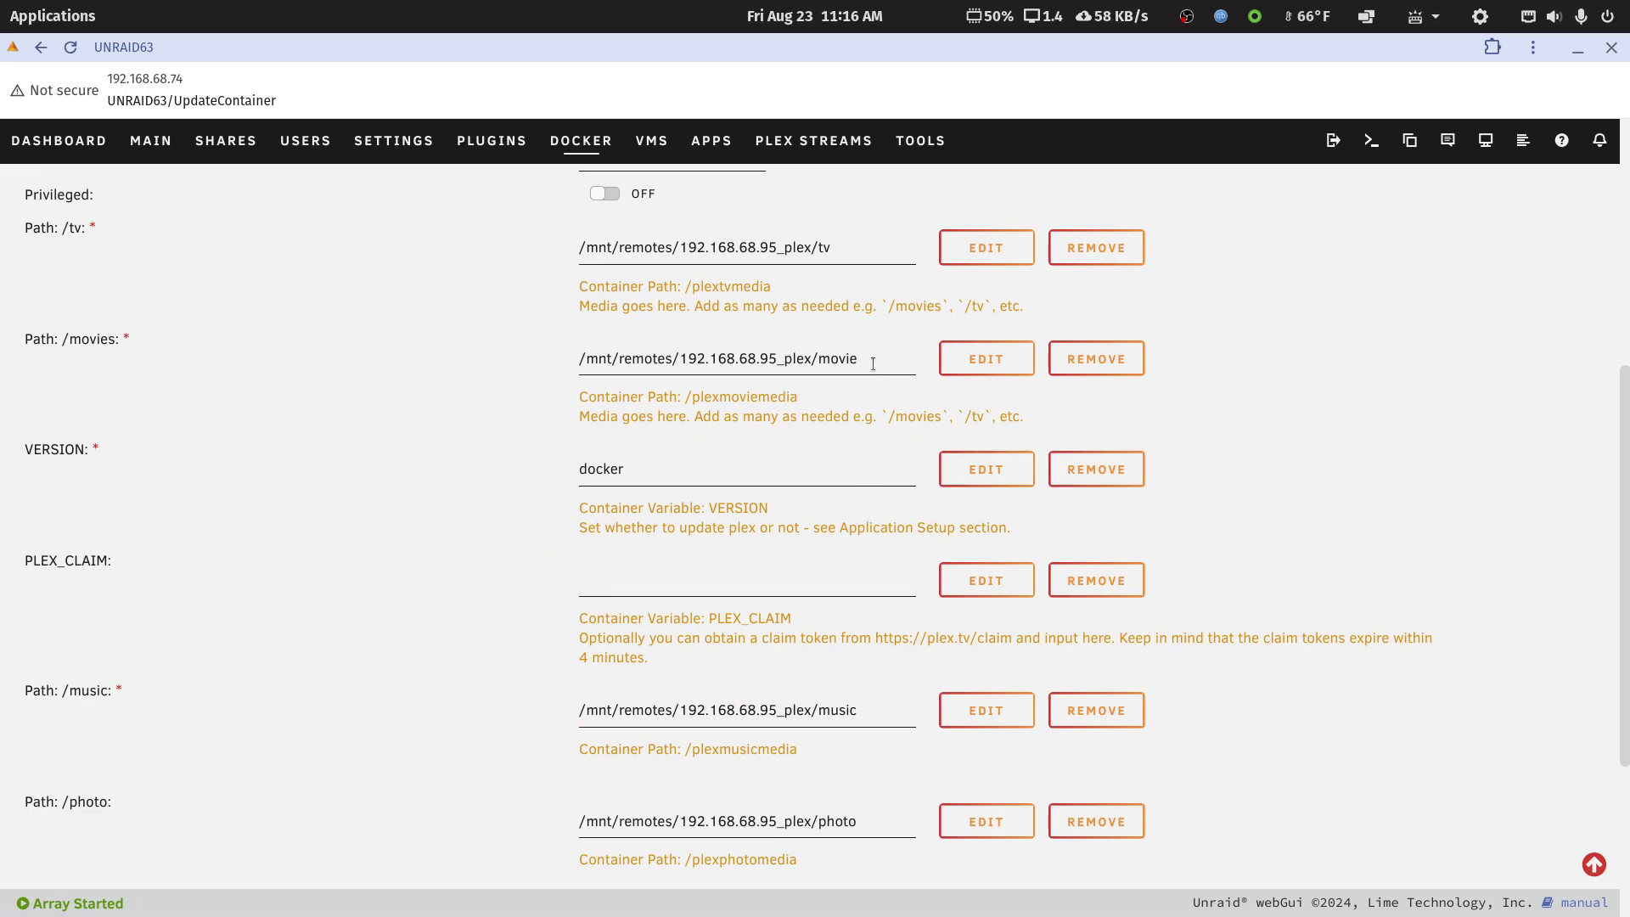
scroll(863, 406, up, 5)
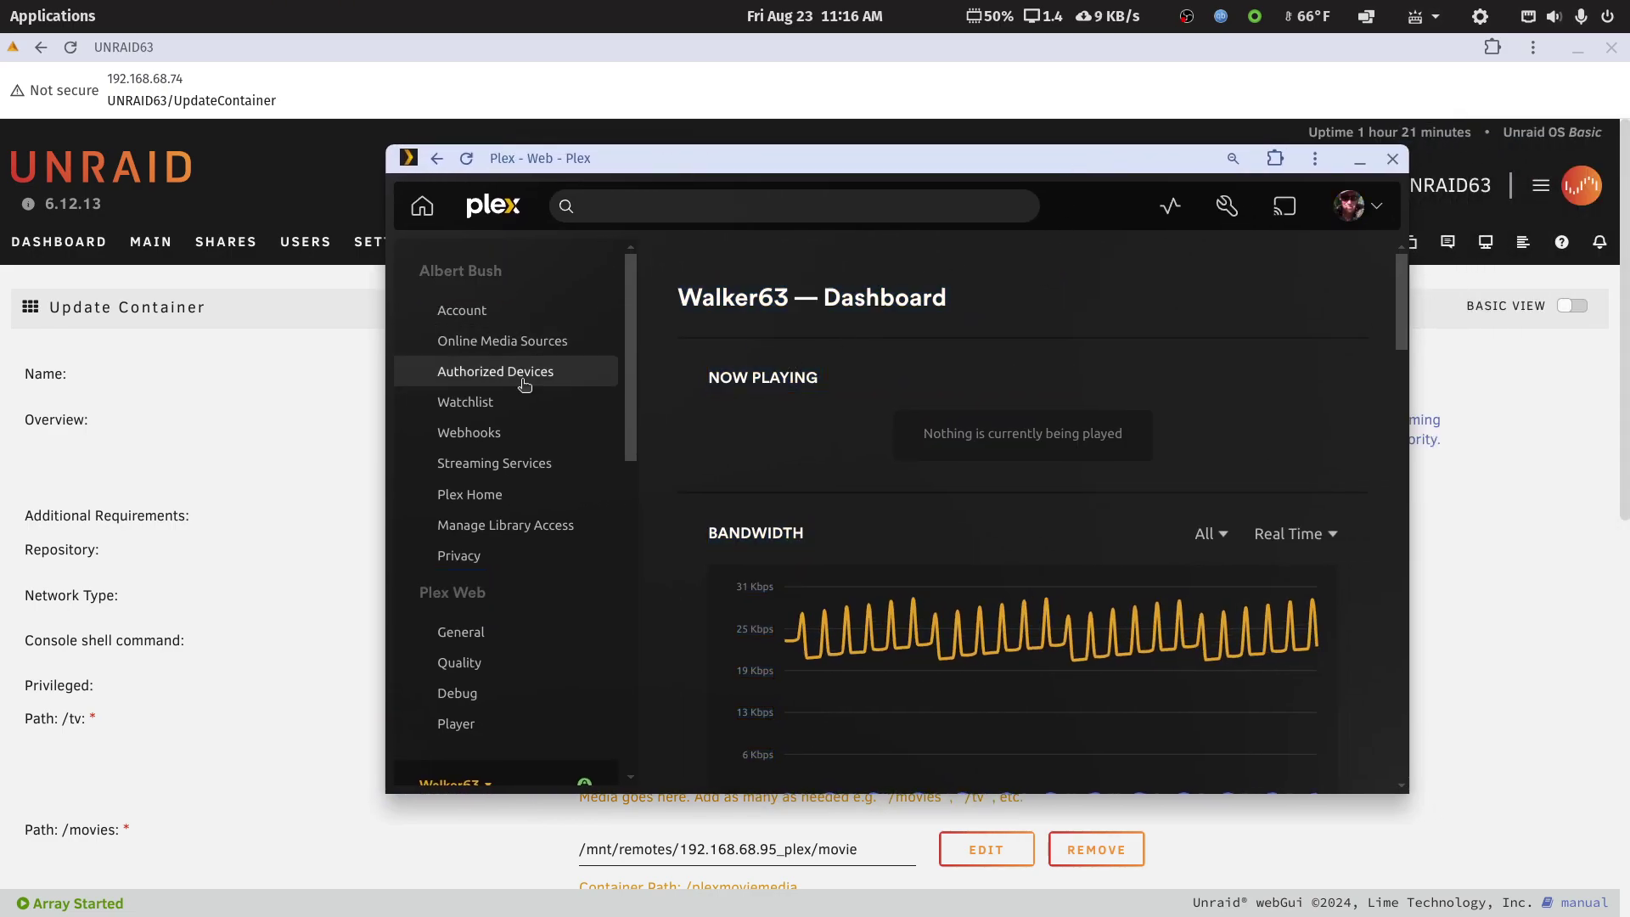
Step: Switch to Plex Web in a maximized window and choose the Walker63-DS1520+ server in its settings
double_click(899, 162)
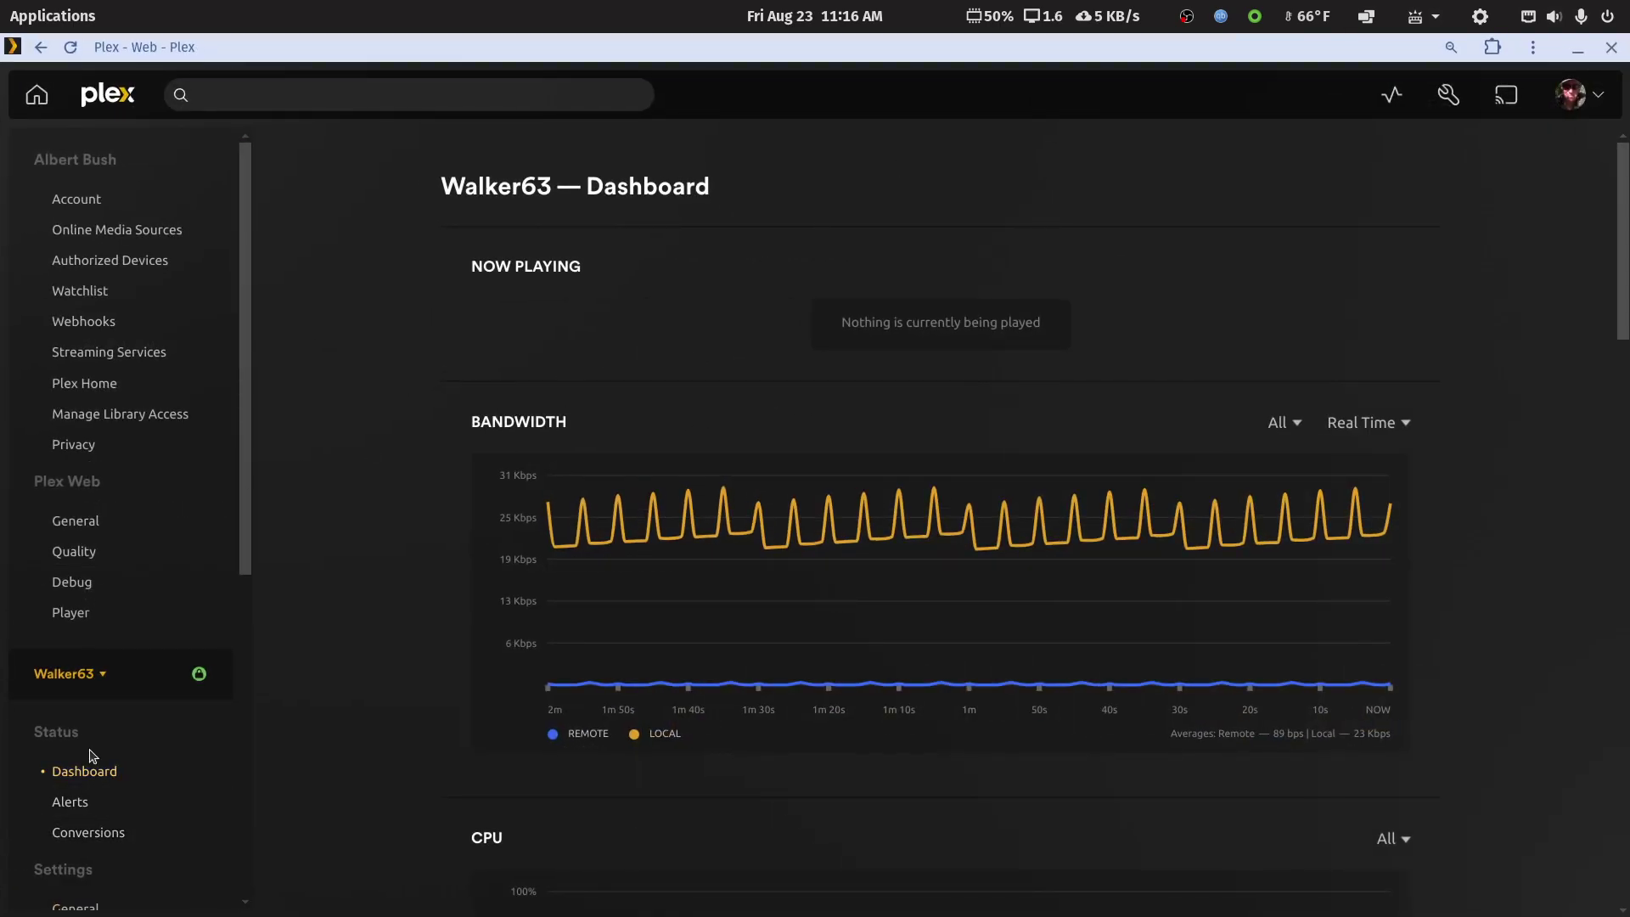
click(96, 679)
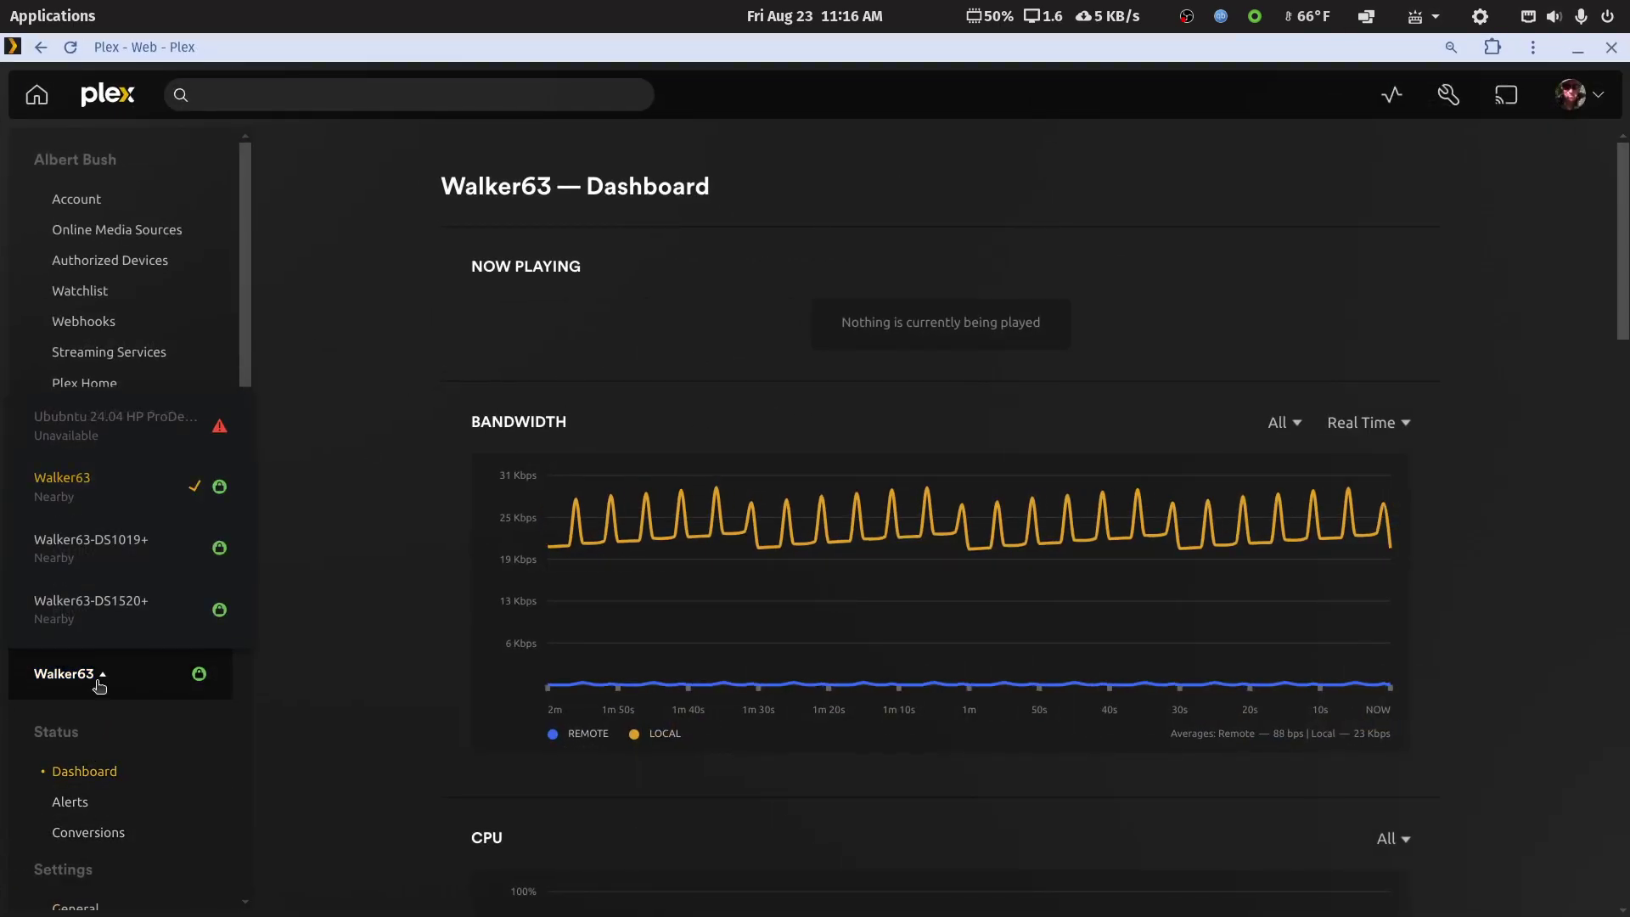
click(108, 619)
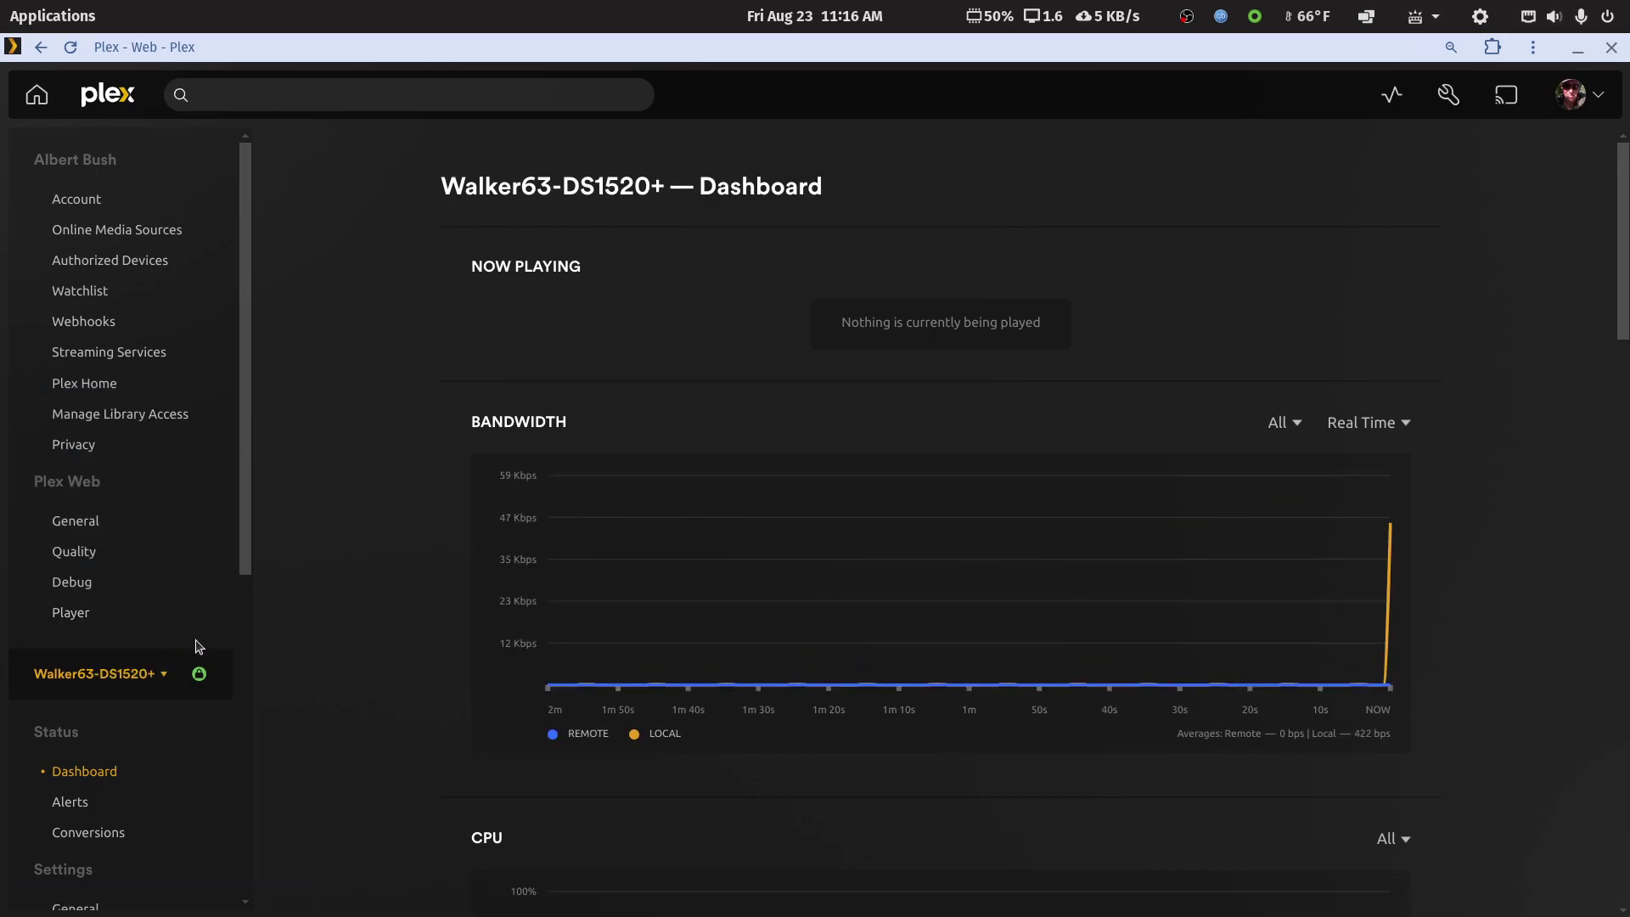
Step: Check the media folder assigned to the server's Movies library, leaving the library's edit dialog without saving
scroll(124, 687, down, 7)
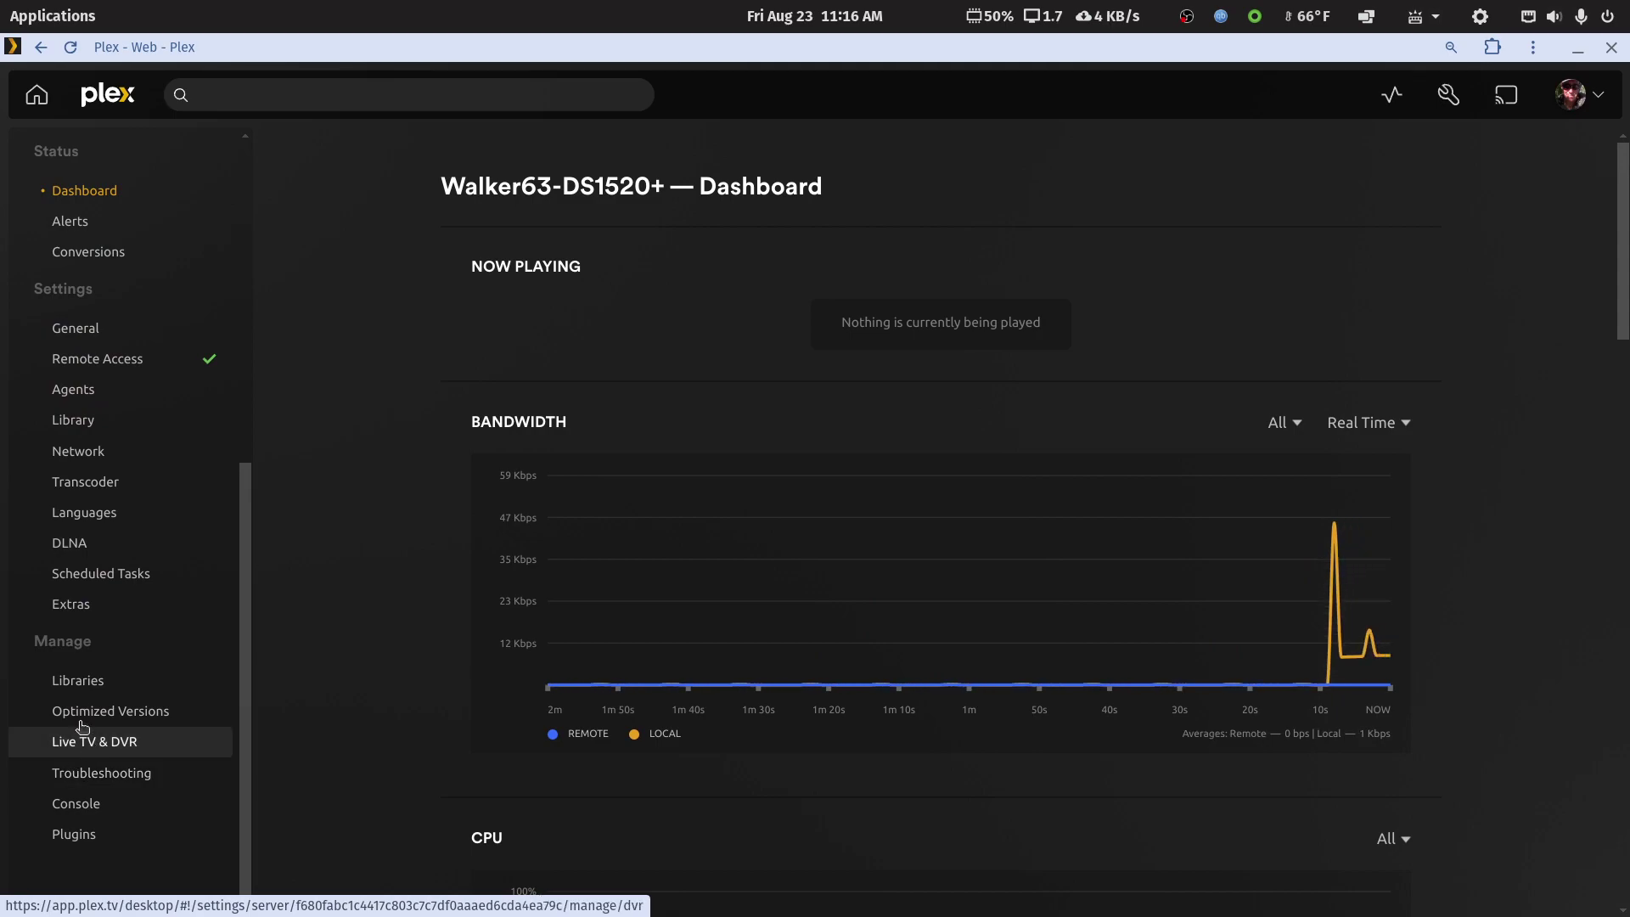
click(78, 682)
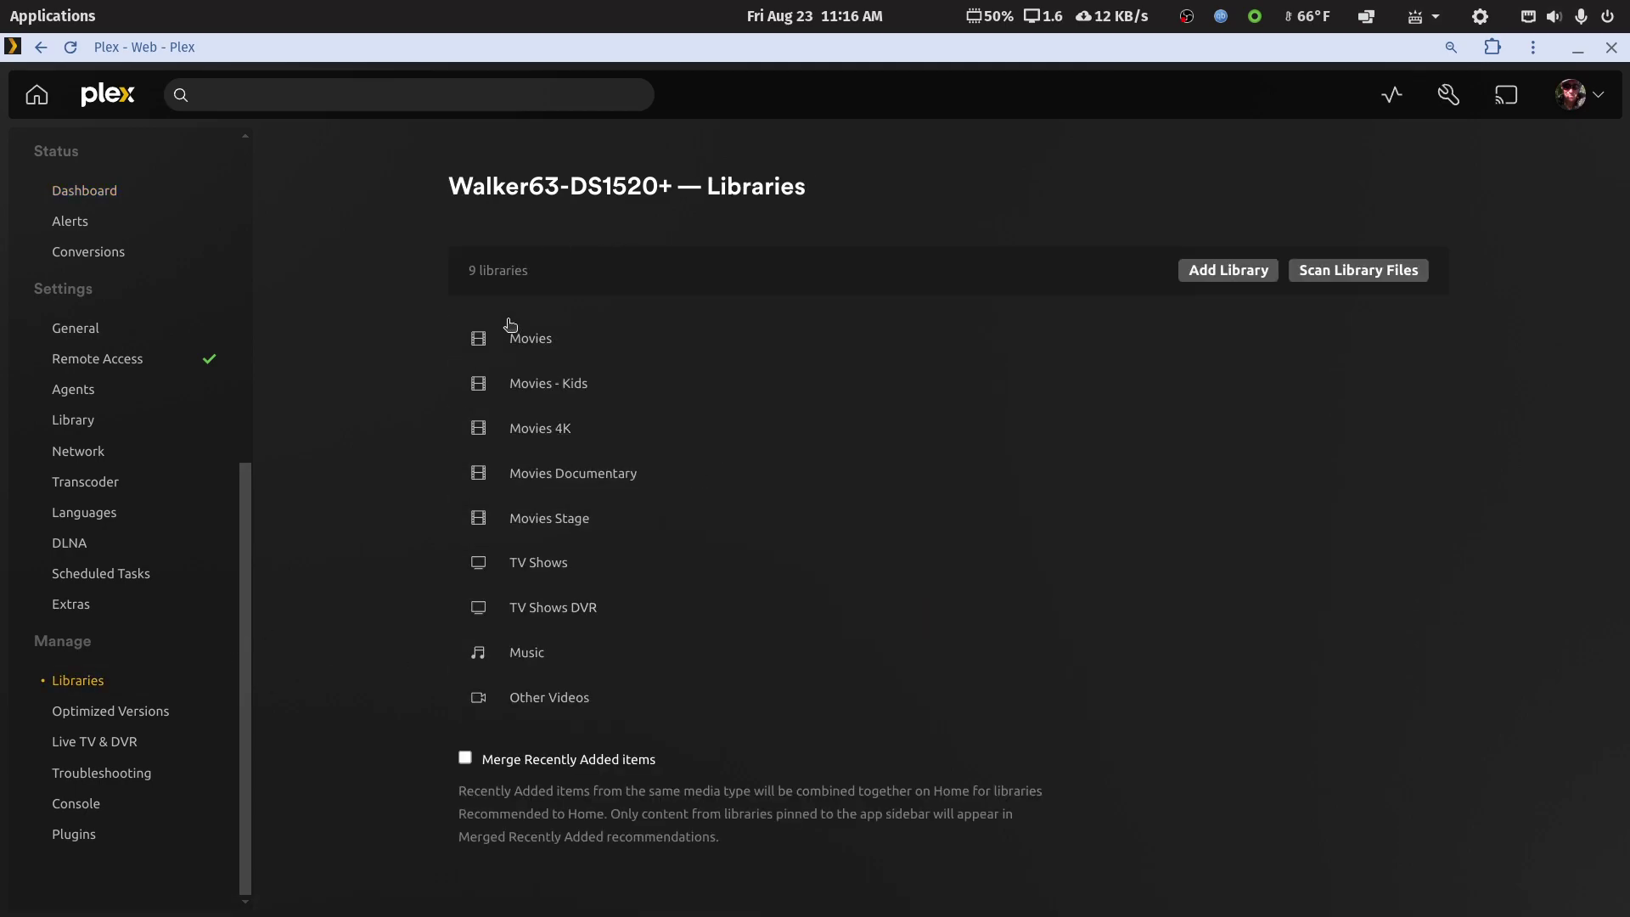
click(1307, 344)
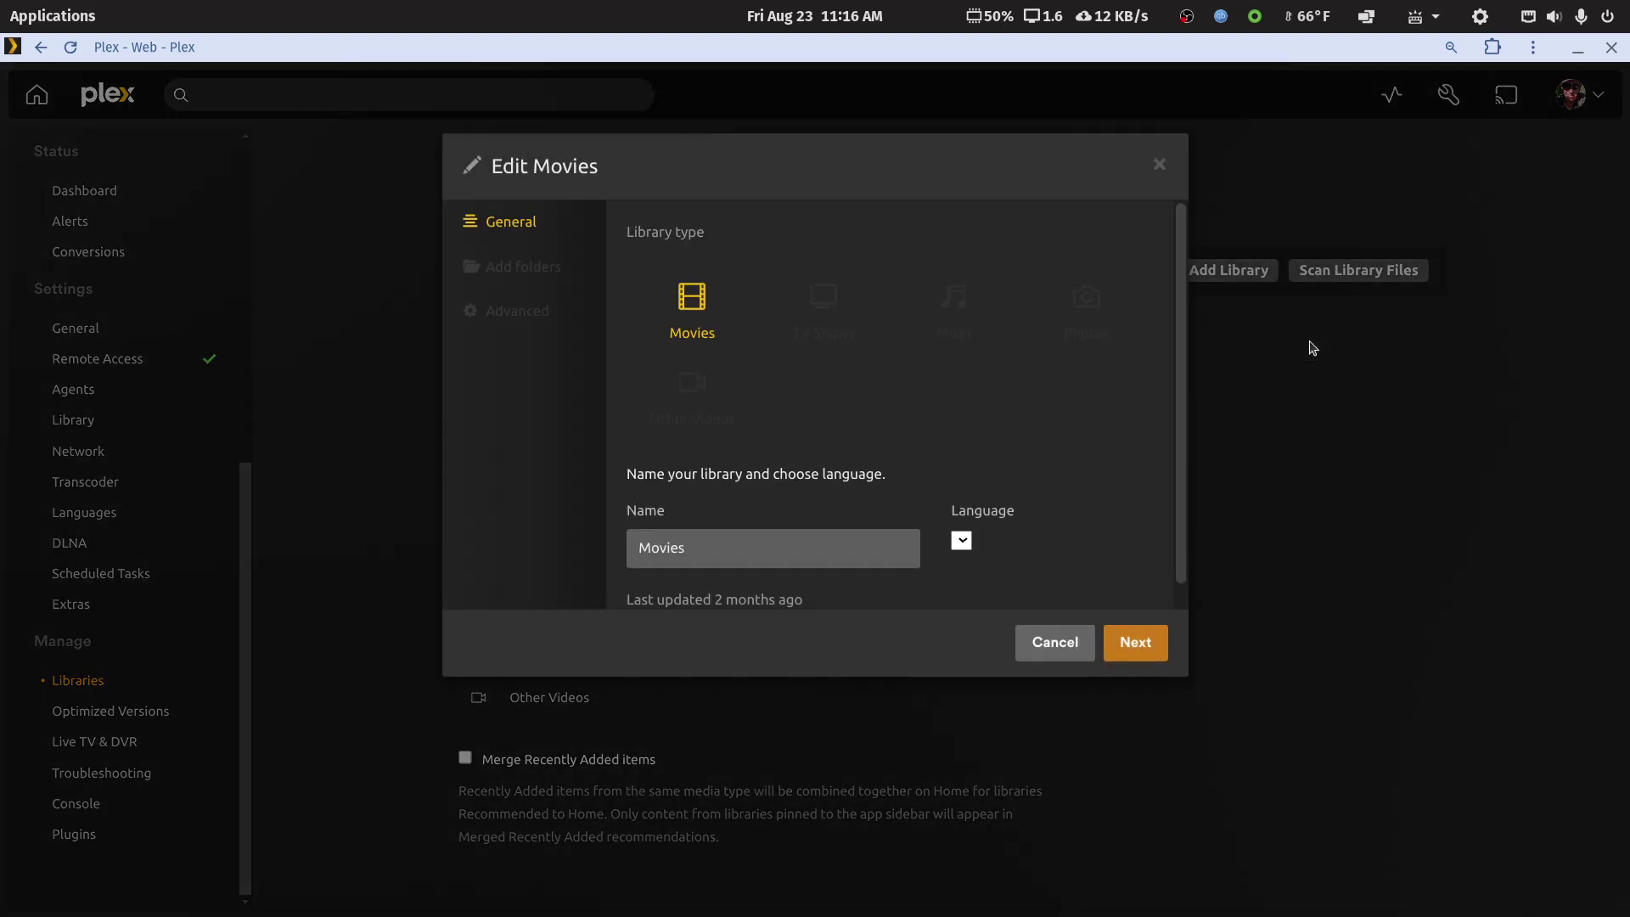
click(530, 284)
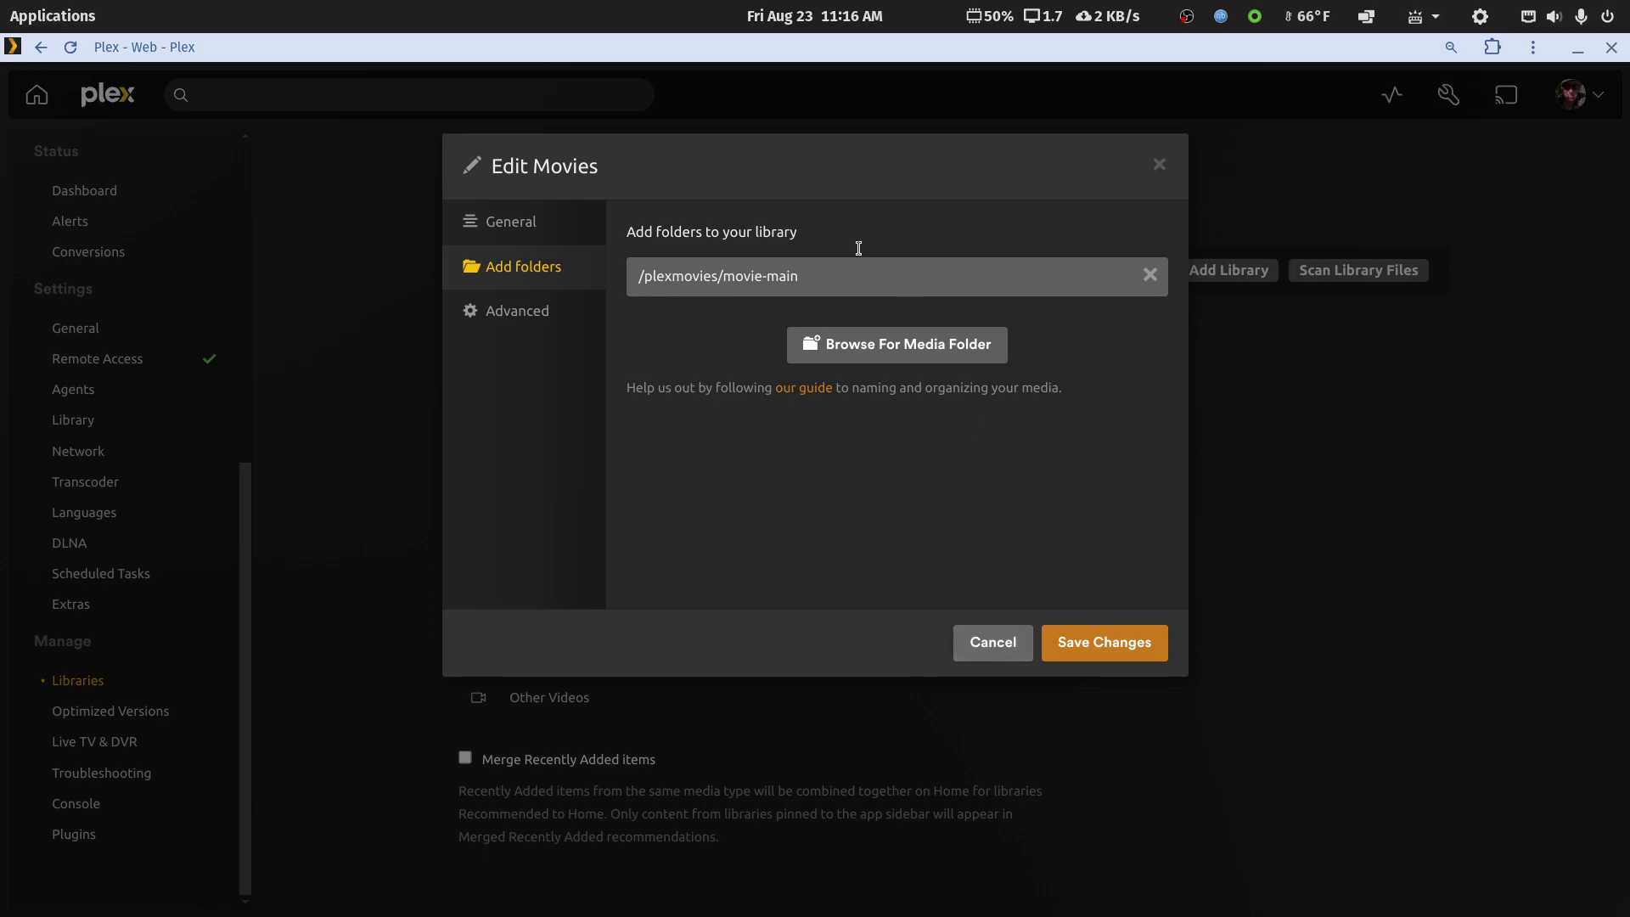
click(983, 648)
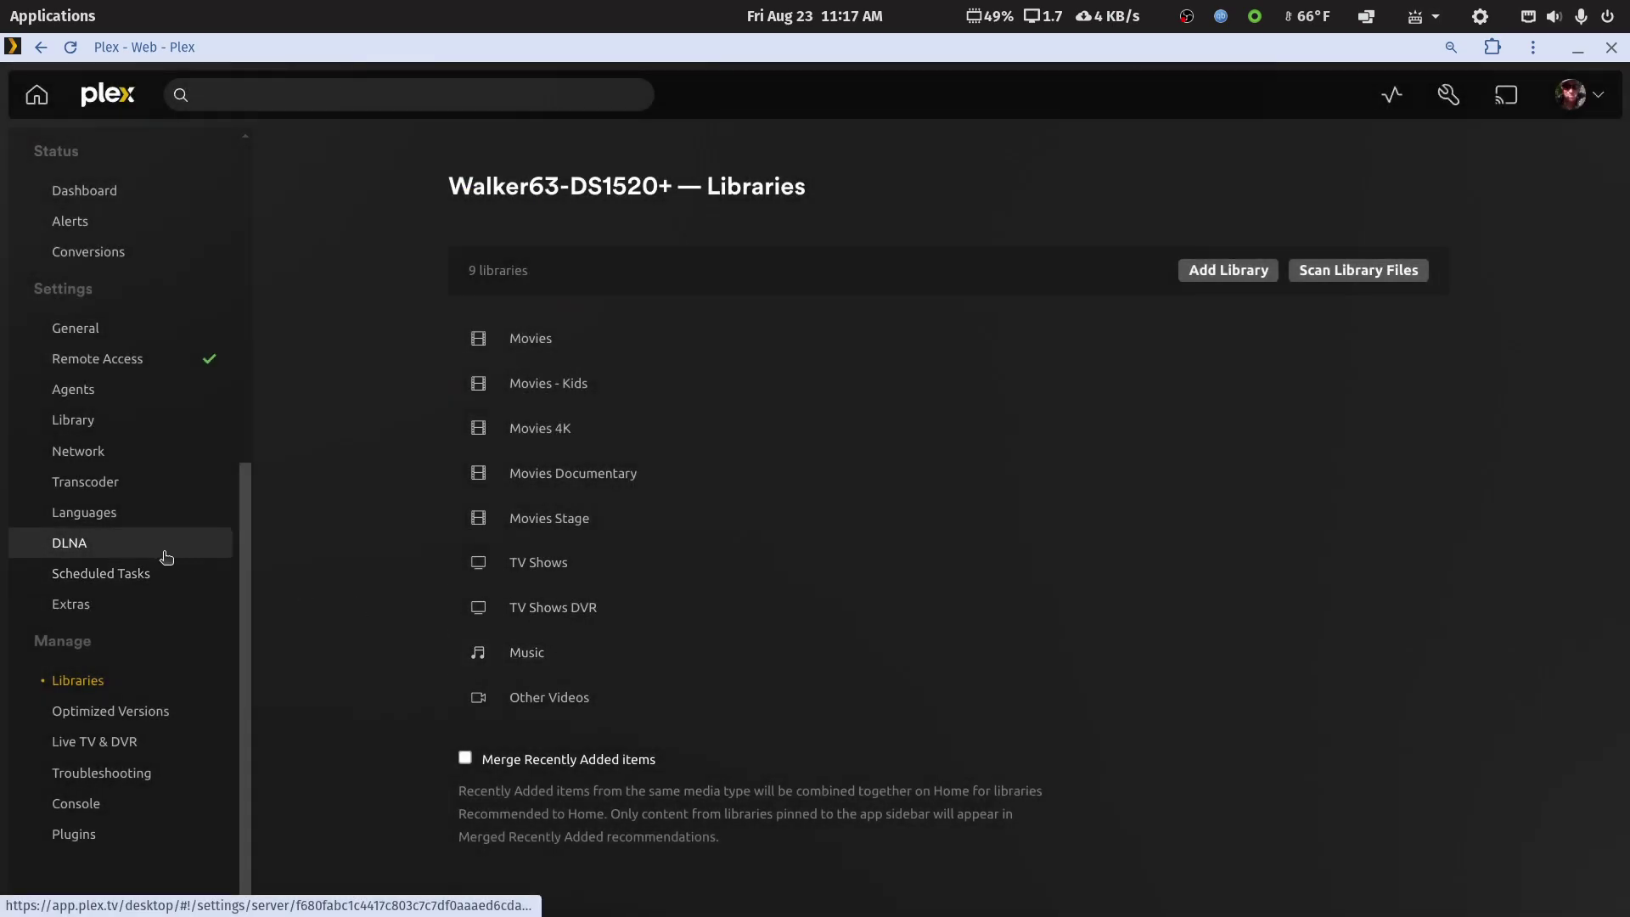
Step: Review the server's Library settings and open its Troubleshooting page
click(76, 422)
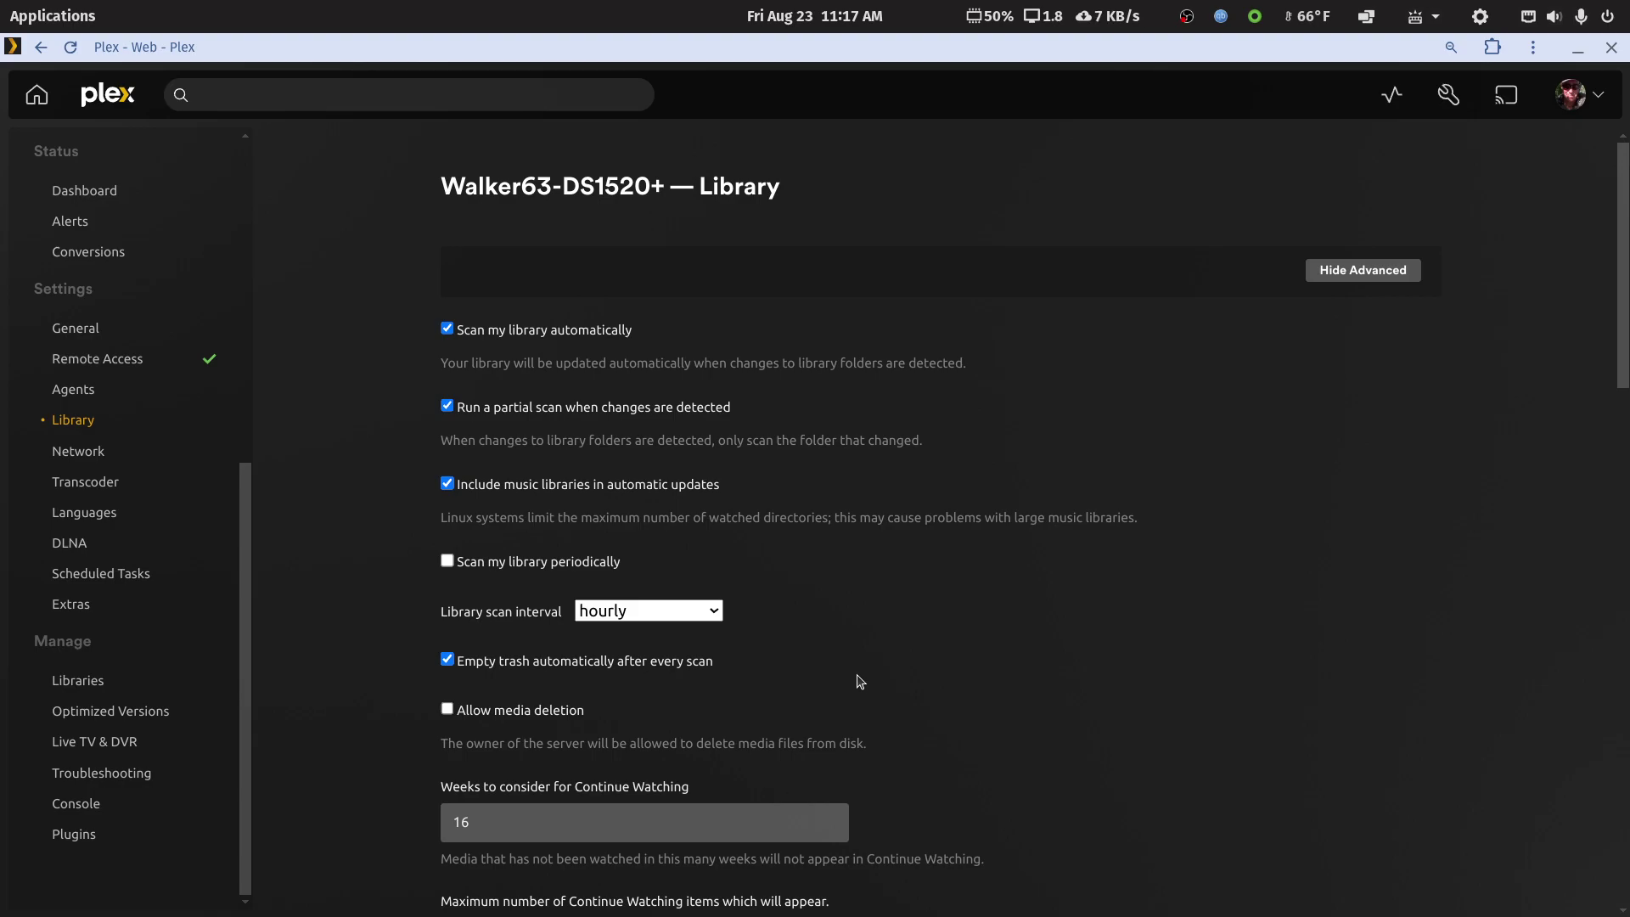
scroll(859, 682, down, 20)
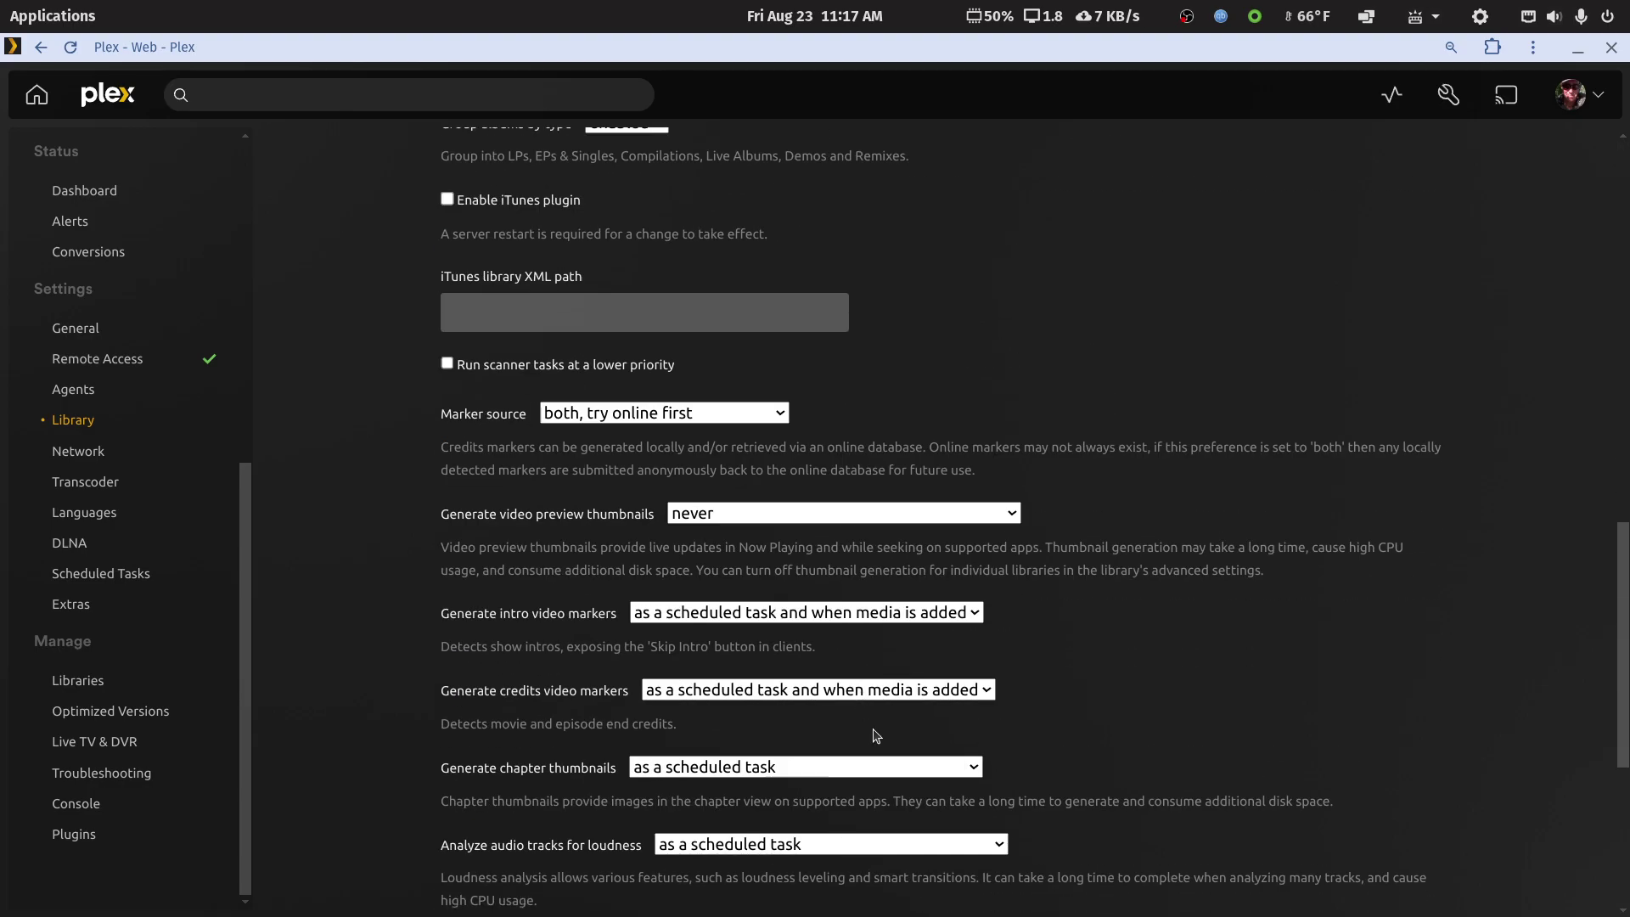
scroll(880, 743, up, 20)
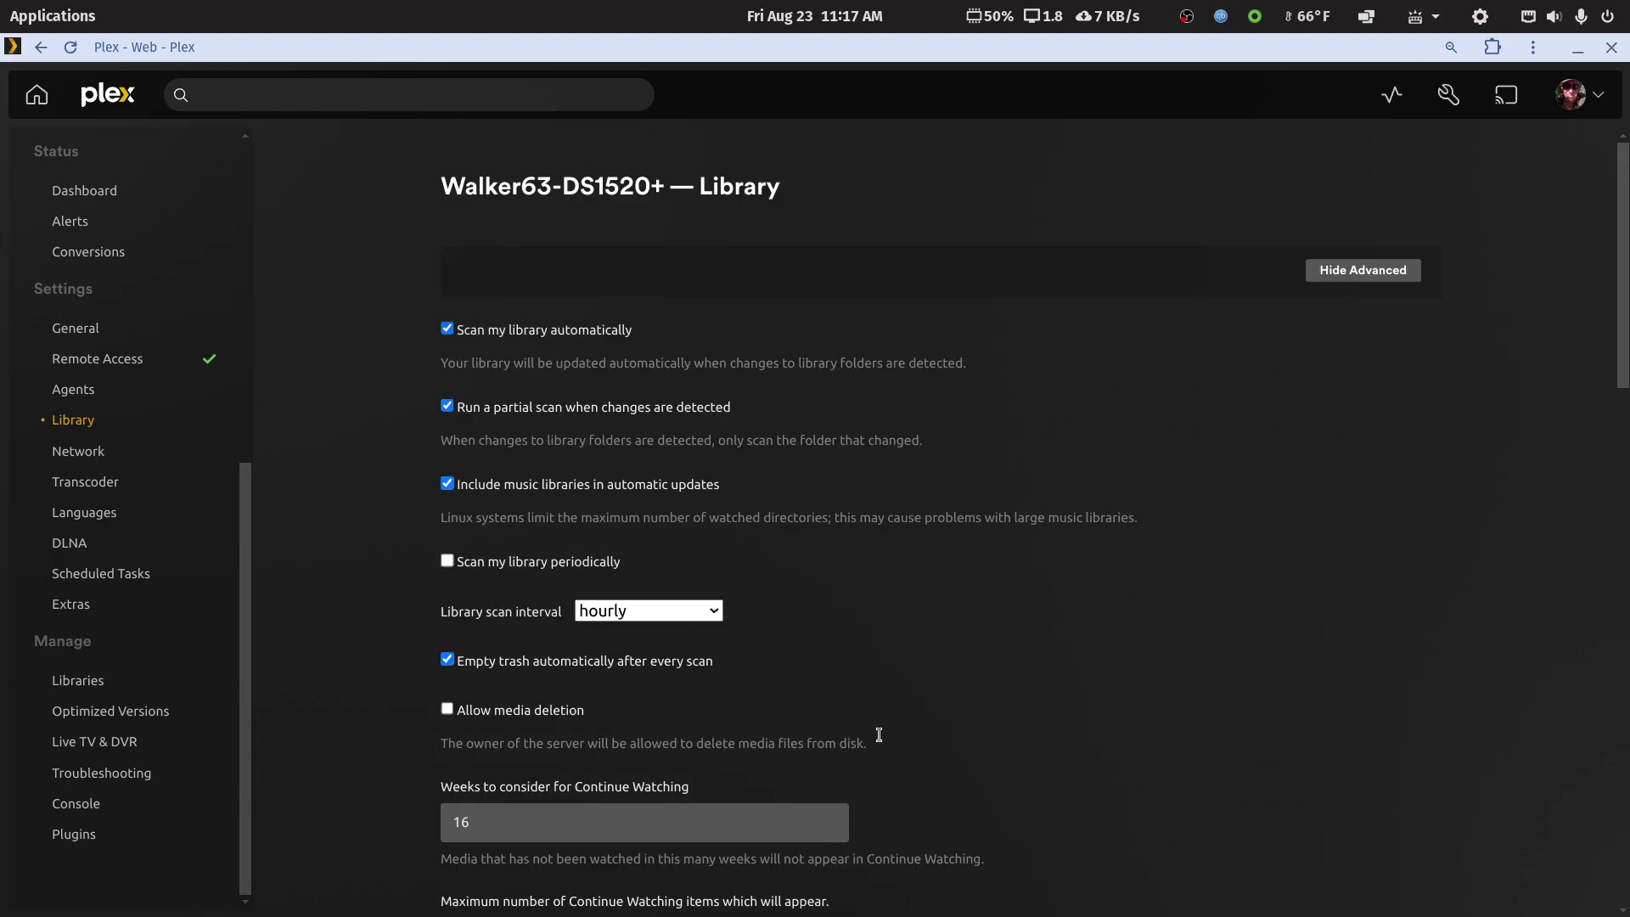
click(108, 774)
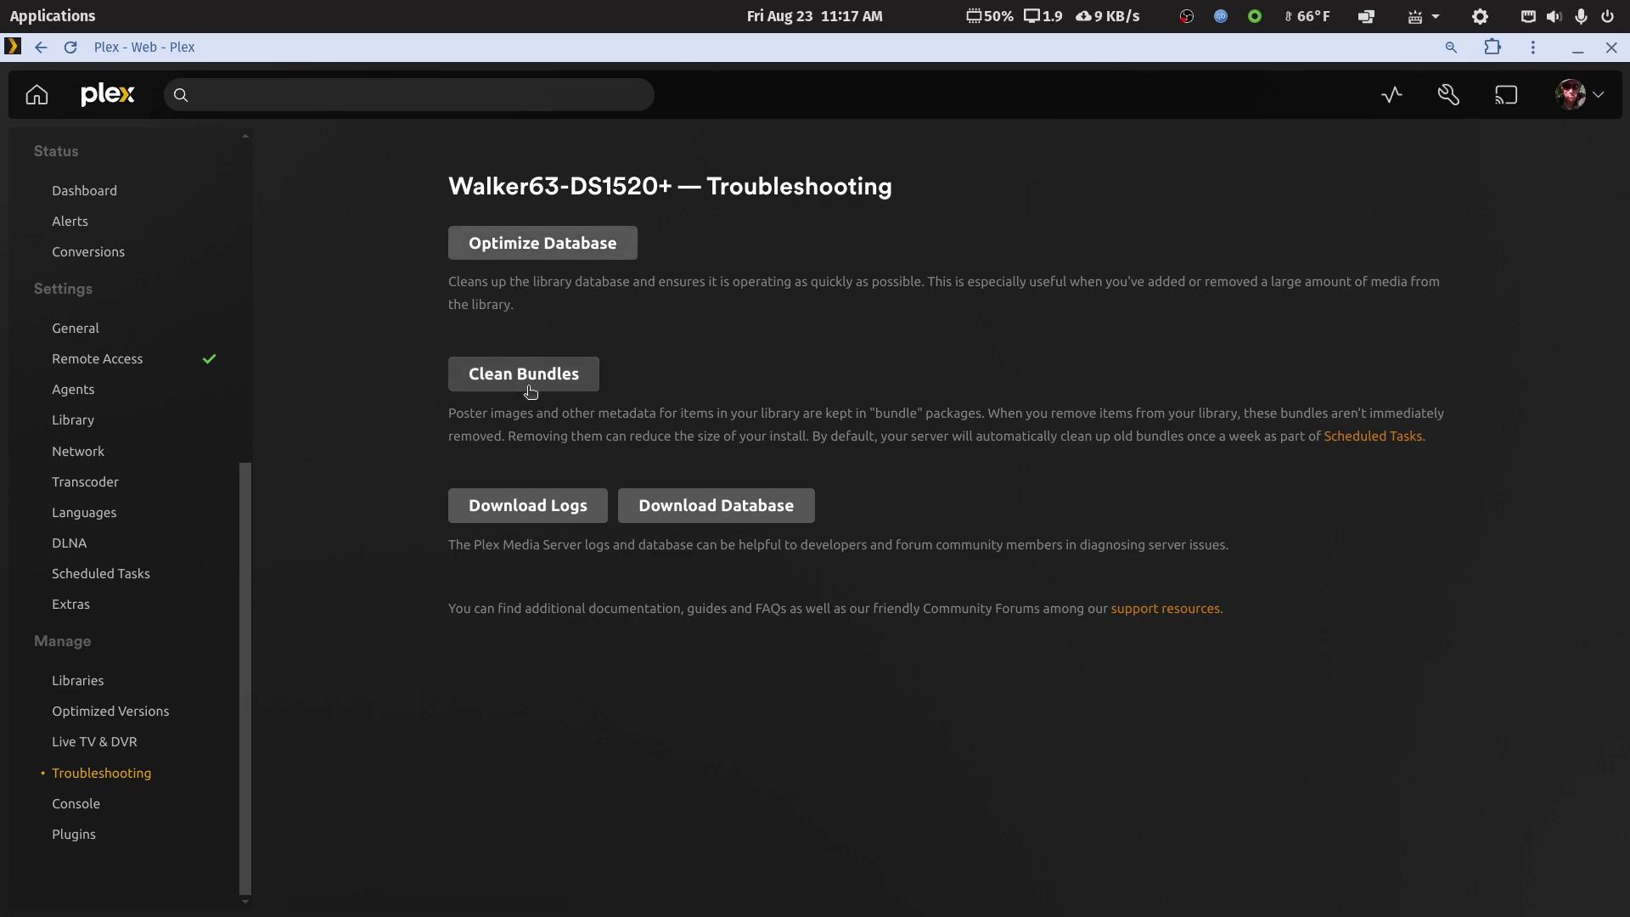
scroll(174, 617, up, 5)
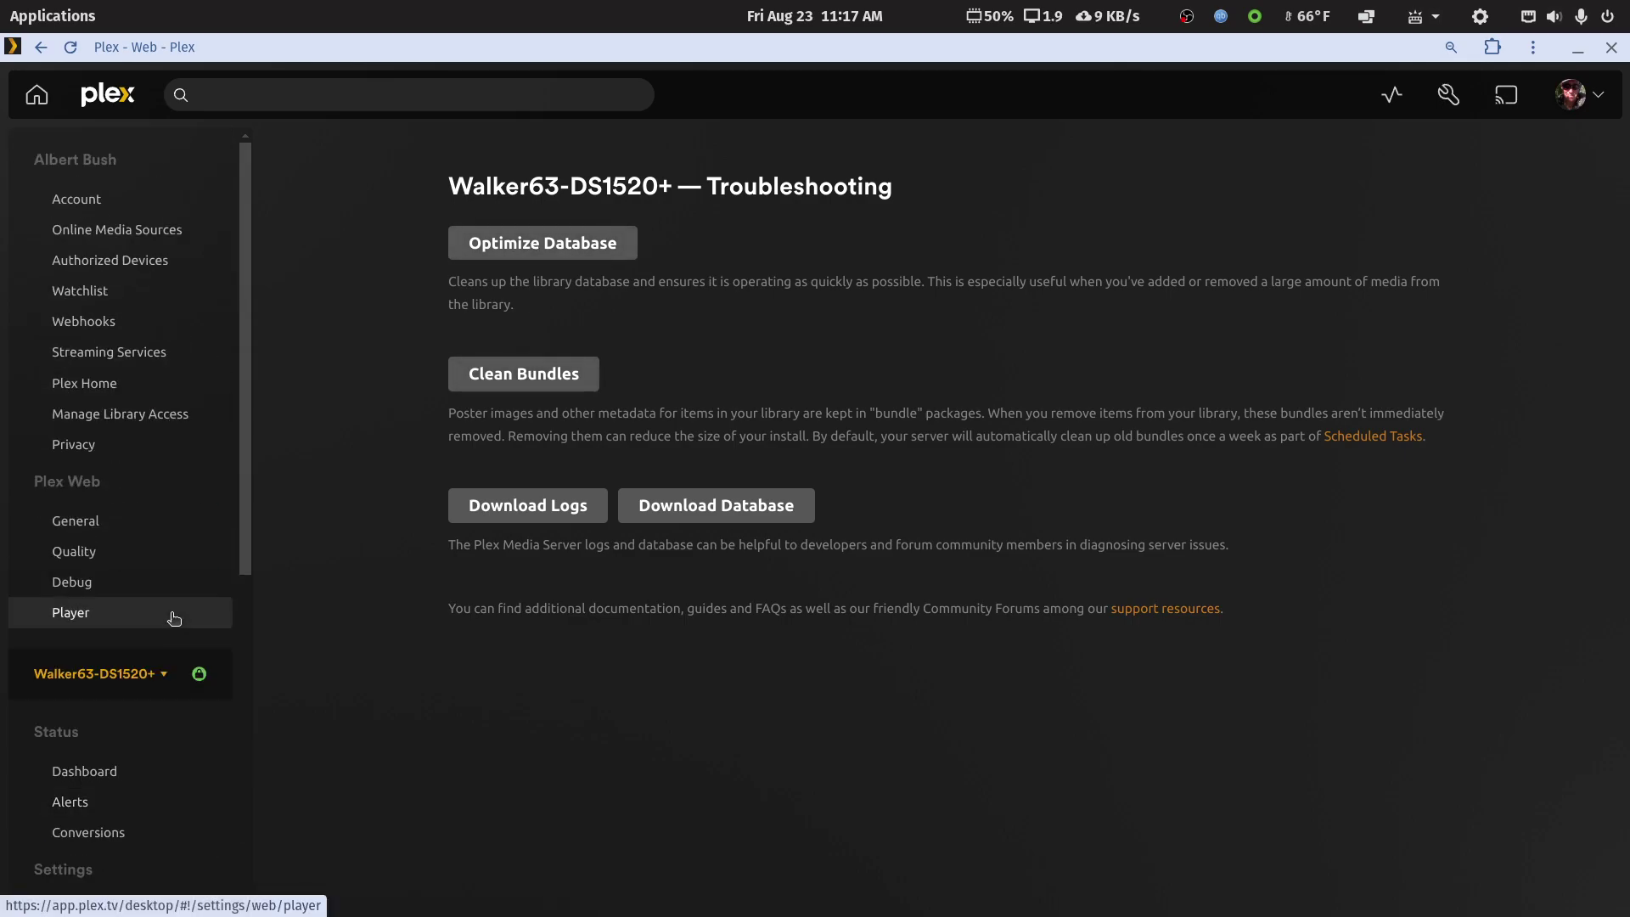
scroll(174, 615, down, 5)
scroll(174, 607, up, 5)
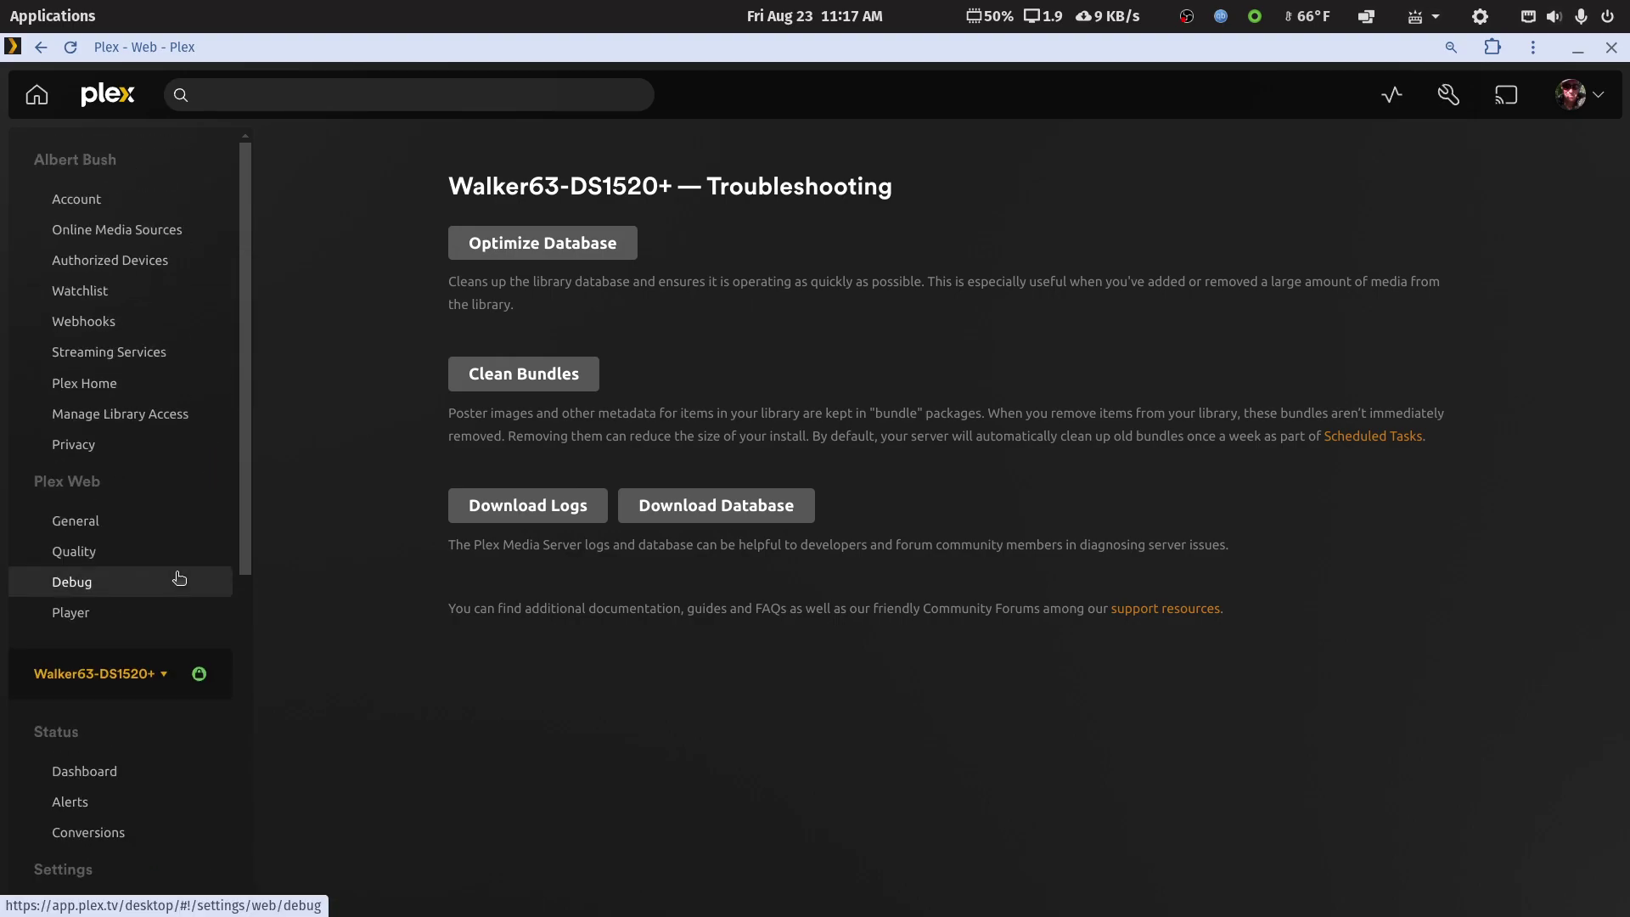
Step: Restore the Plex Web window to a smaller size and move it to compare it with the Unraid container page behind it
double_click(1263, 42)
drag(1061, 158, 1628, 161)
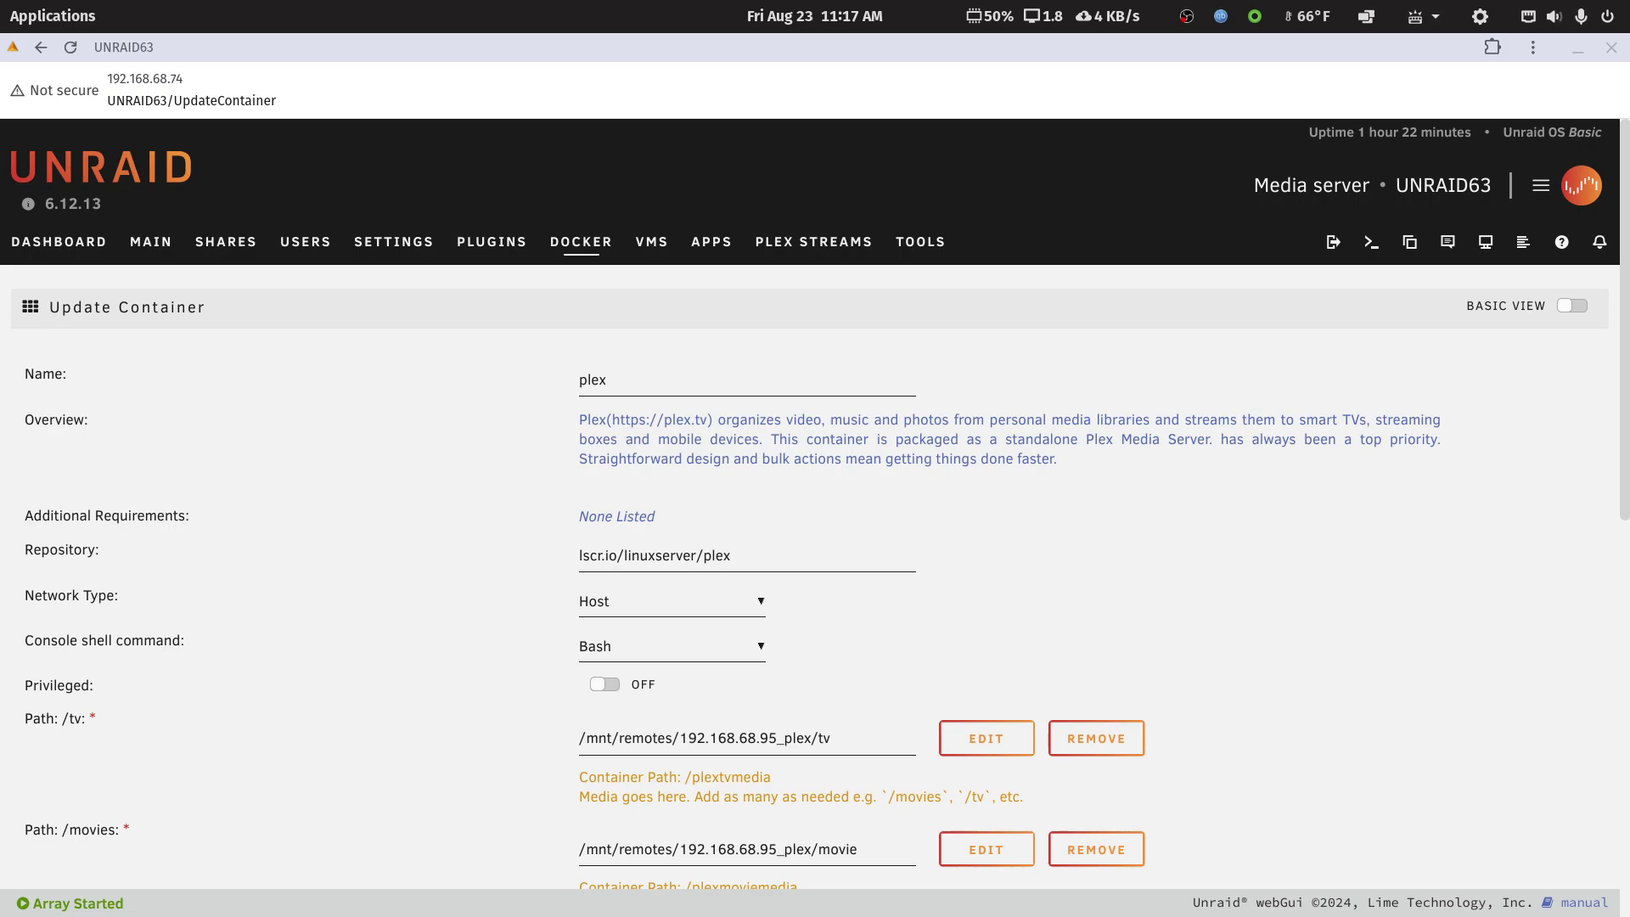
drag(1628, 161, 1016, 166)
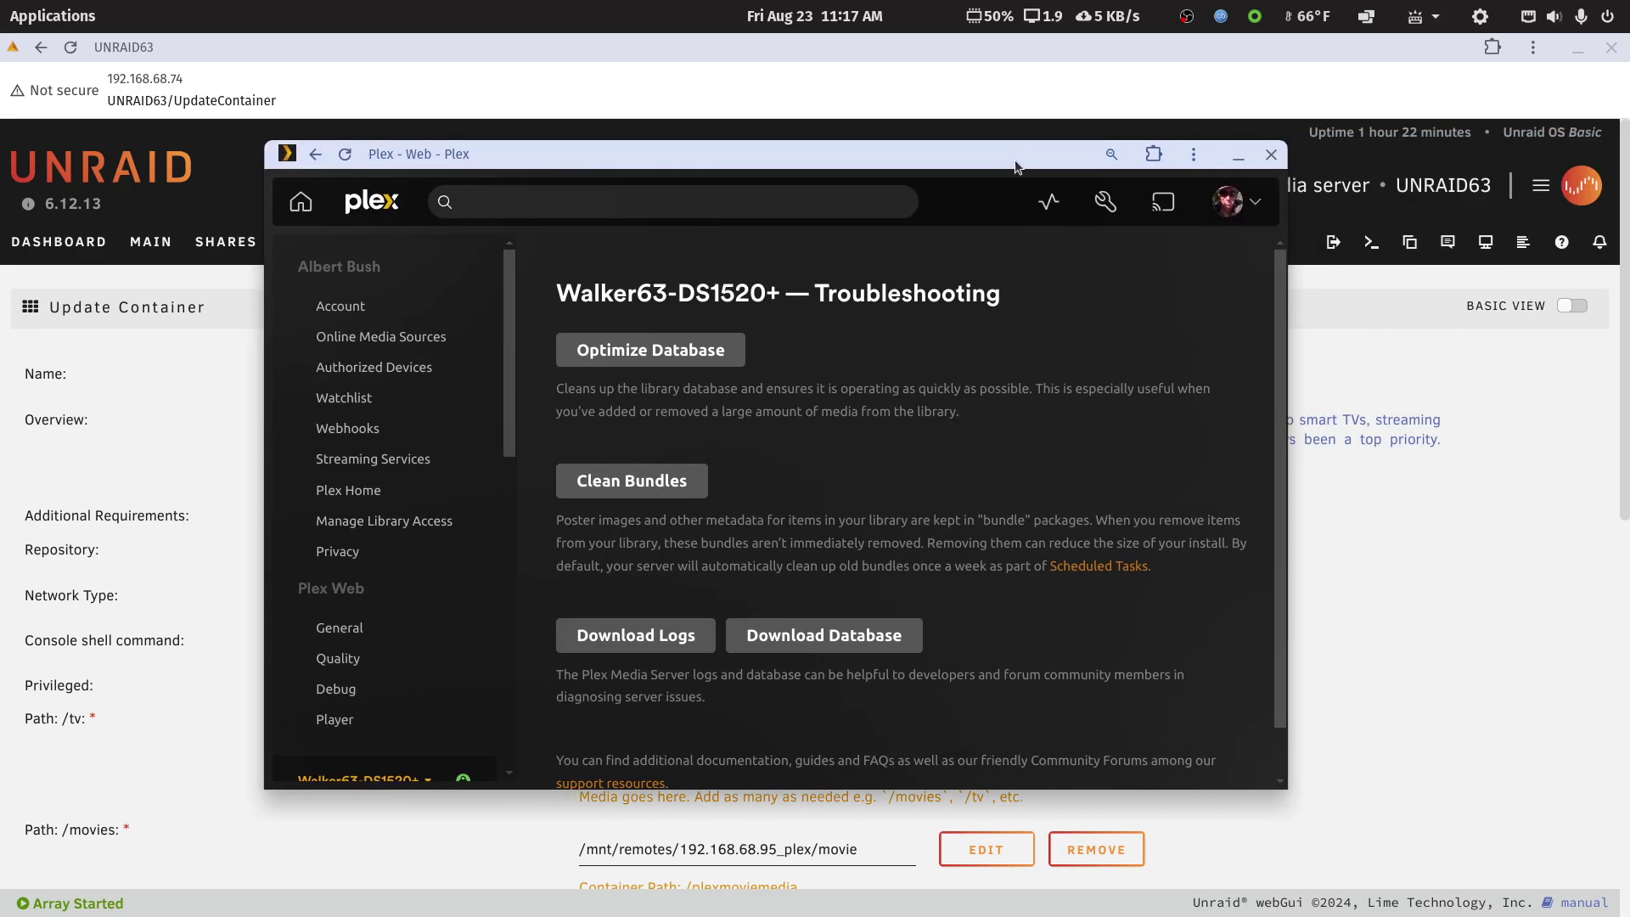
Step: Open the Movies library from the Walker63-DS1520+ server's Libraries page and maximize the Plex window
scroll(323, 662, down, 5)
scroll(340, 669, down, 4)
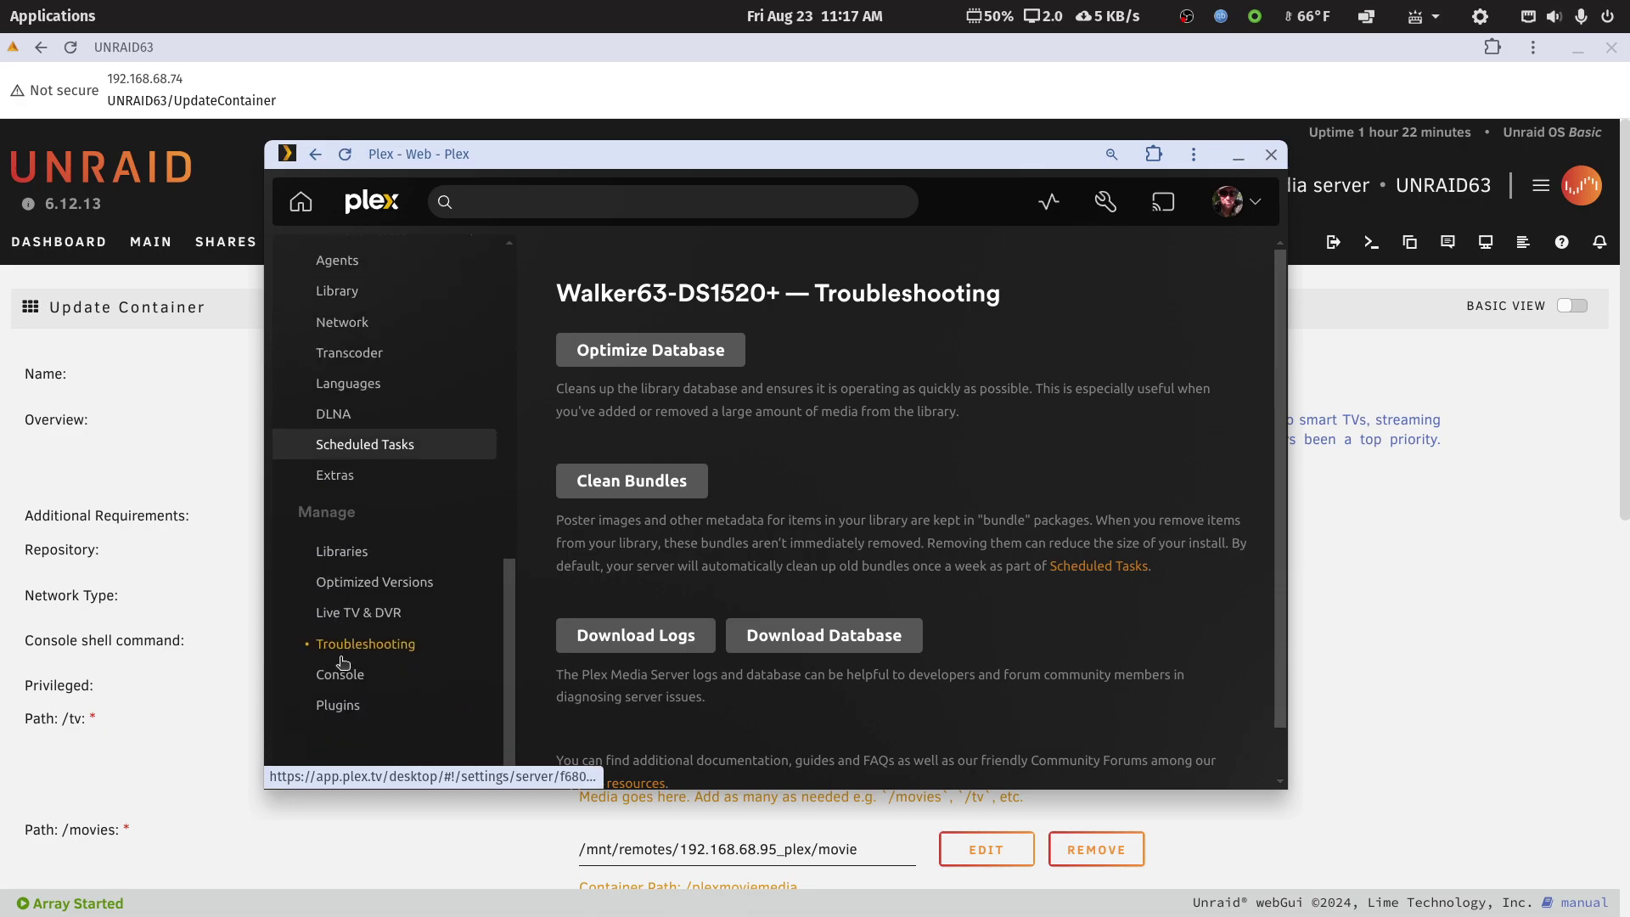
click(344, 552)
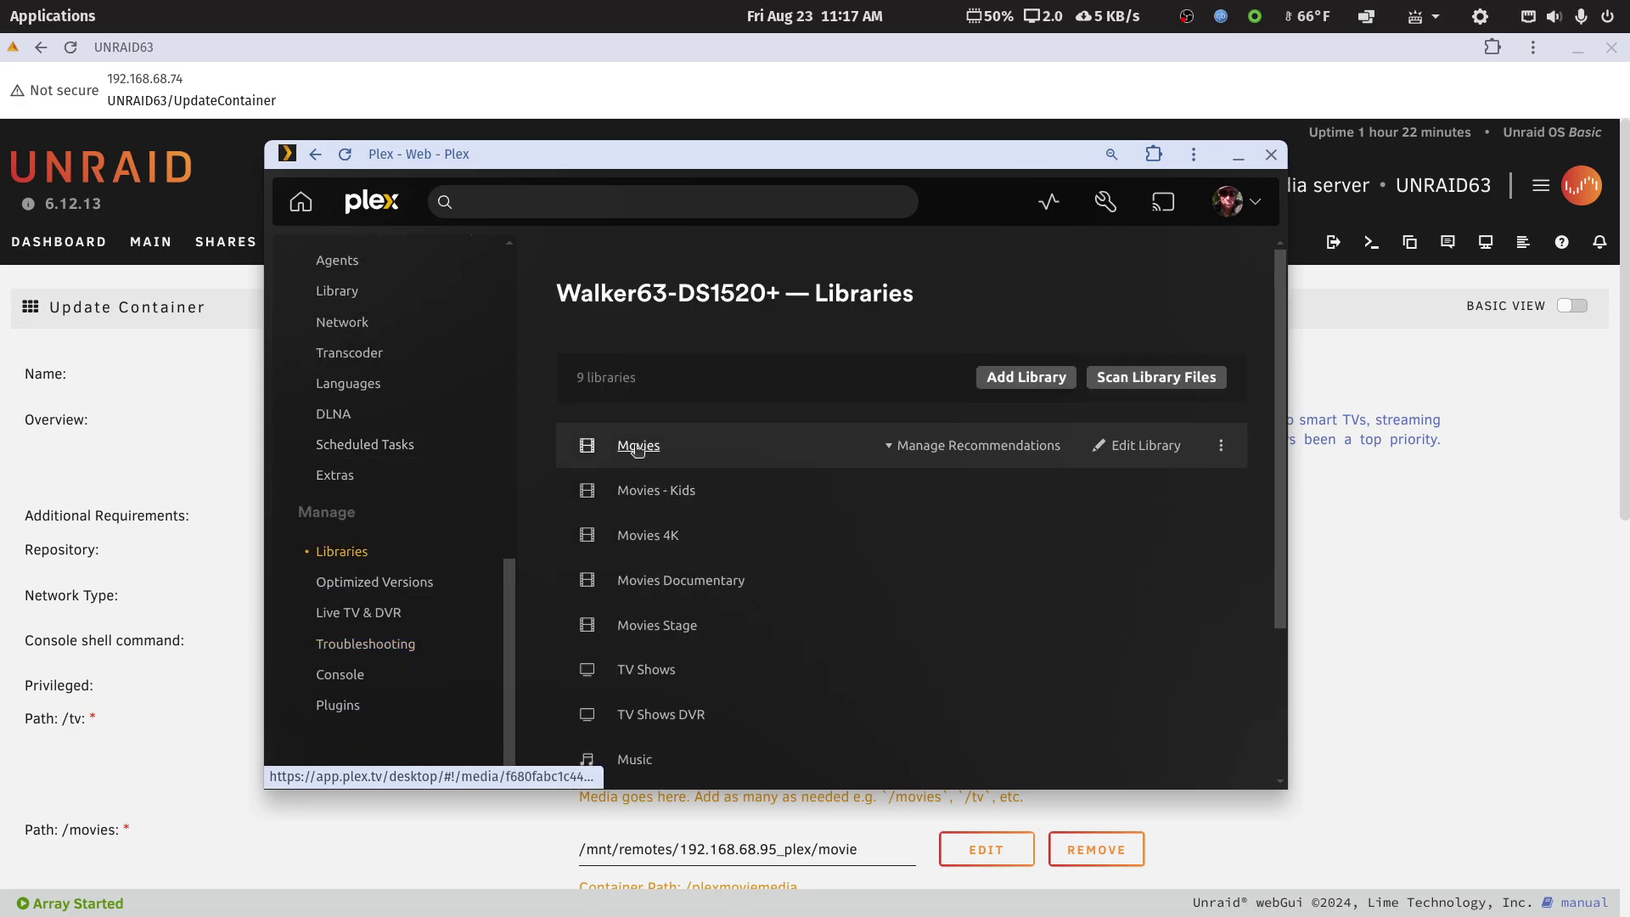
click(638, 446)
key(super+Up)
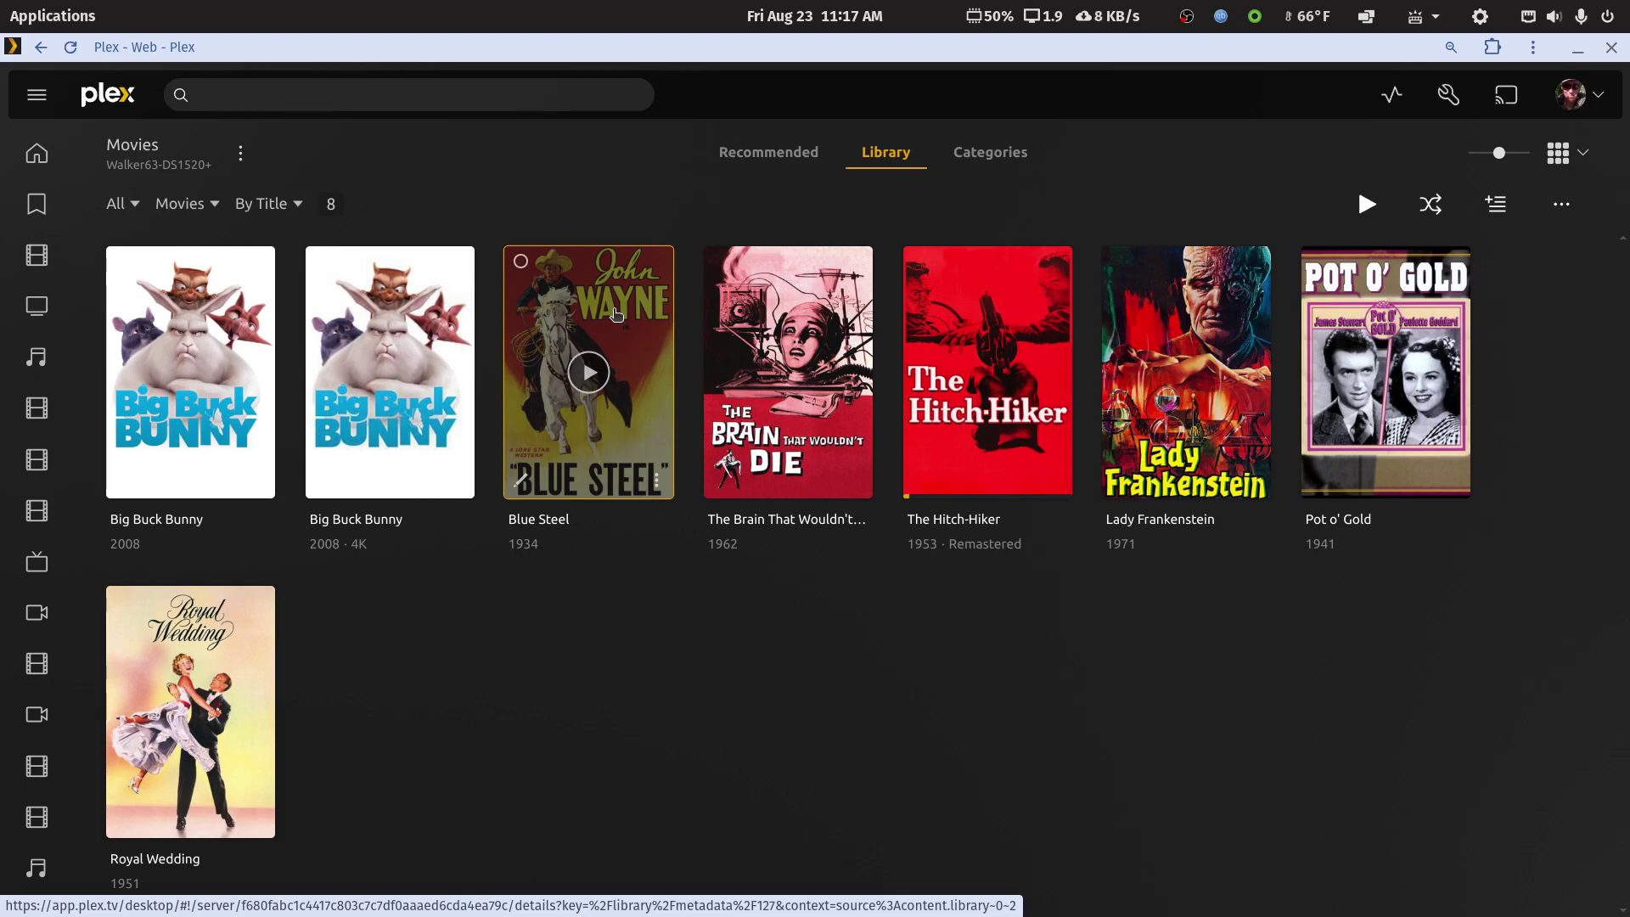
Step: Check the folder assigned to the Movies library in its edit dialog, then cancel without saving
click(240, 154)
mouse_move(275, 310)
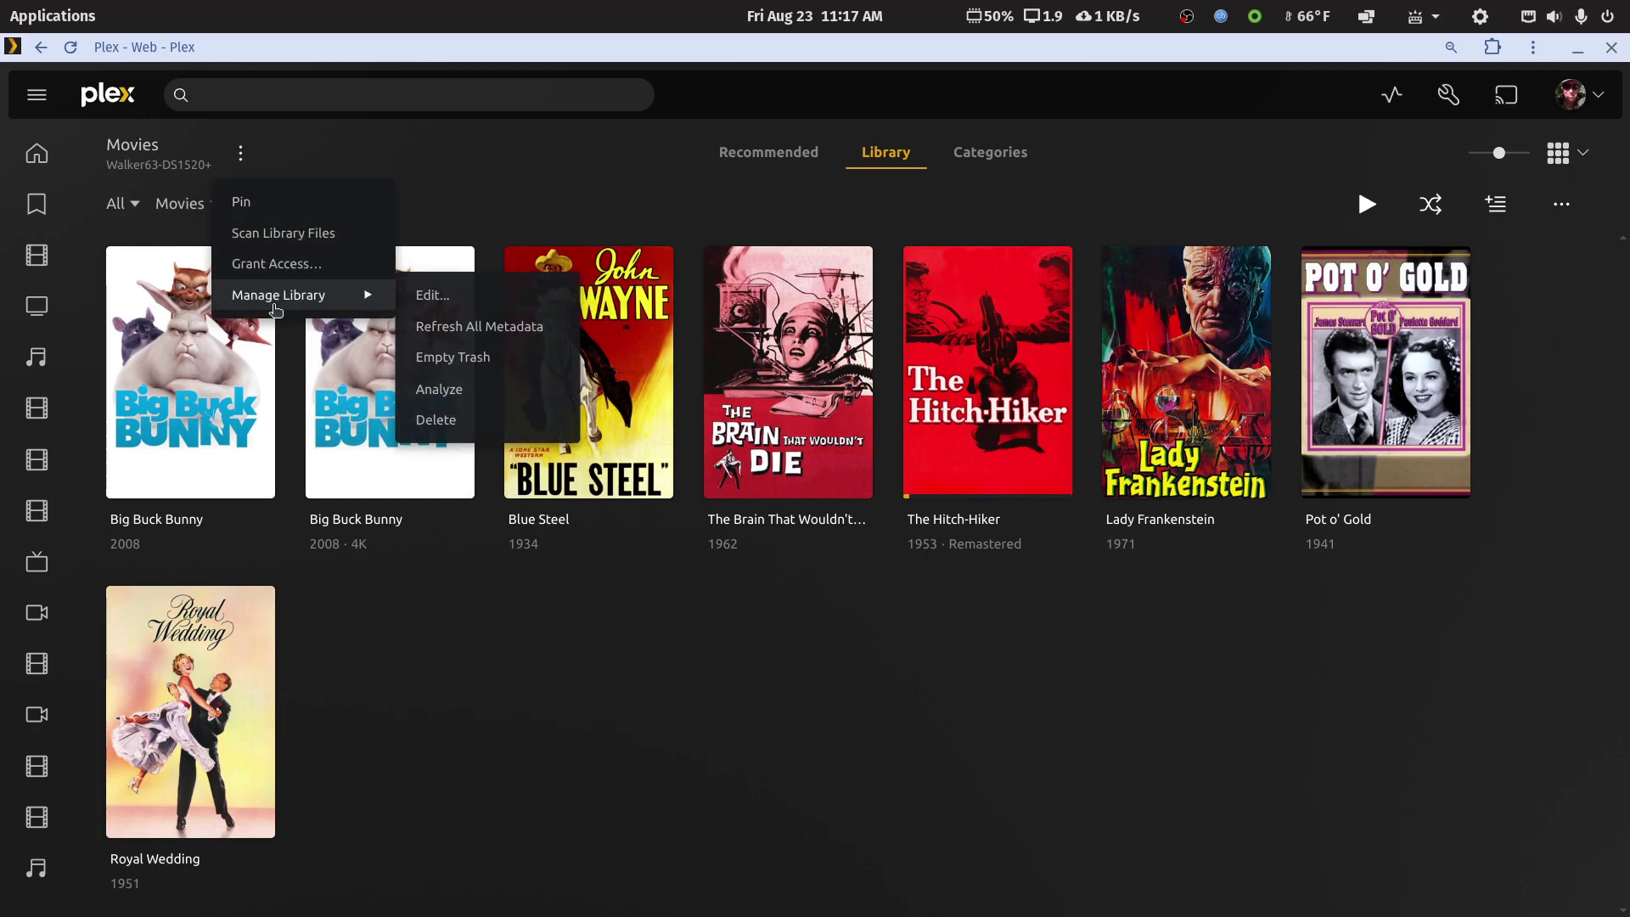
click(463, 299)
click(564, 271)
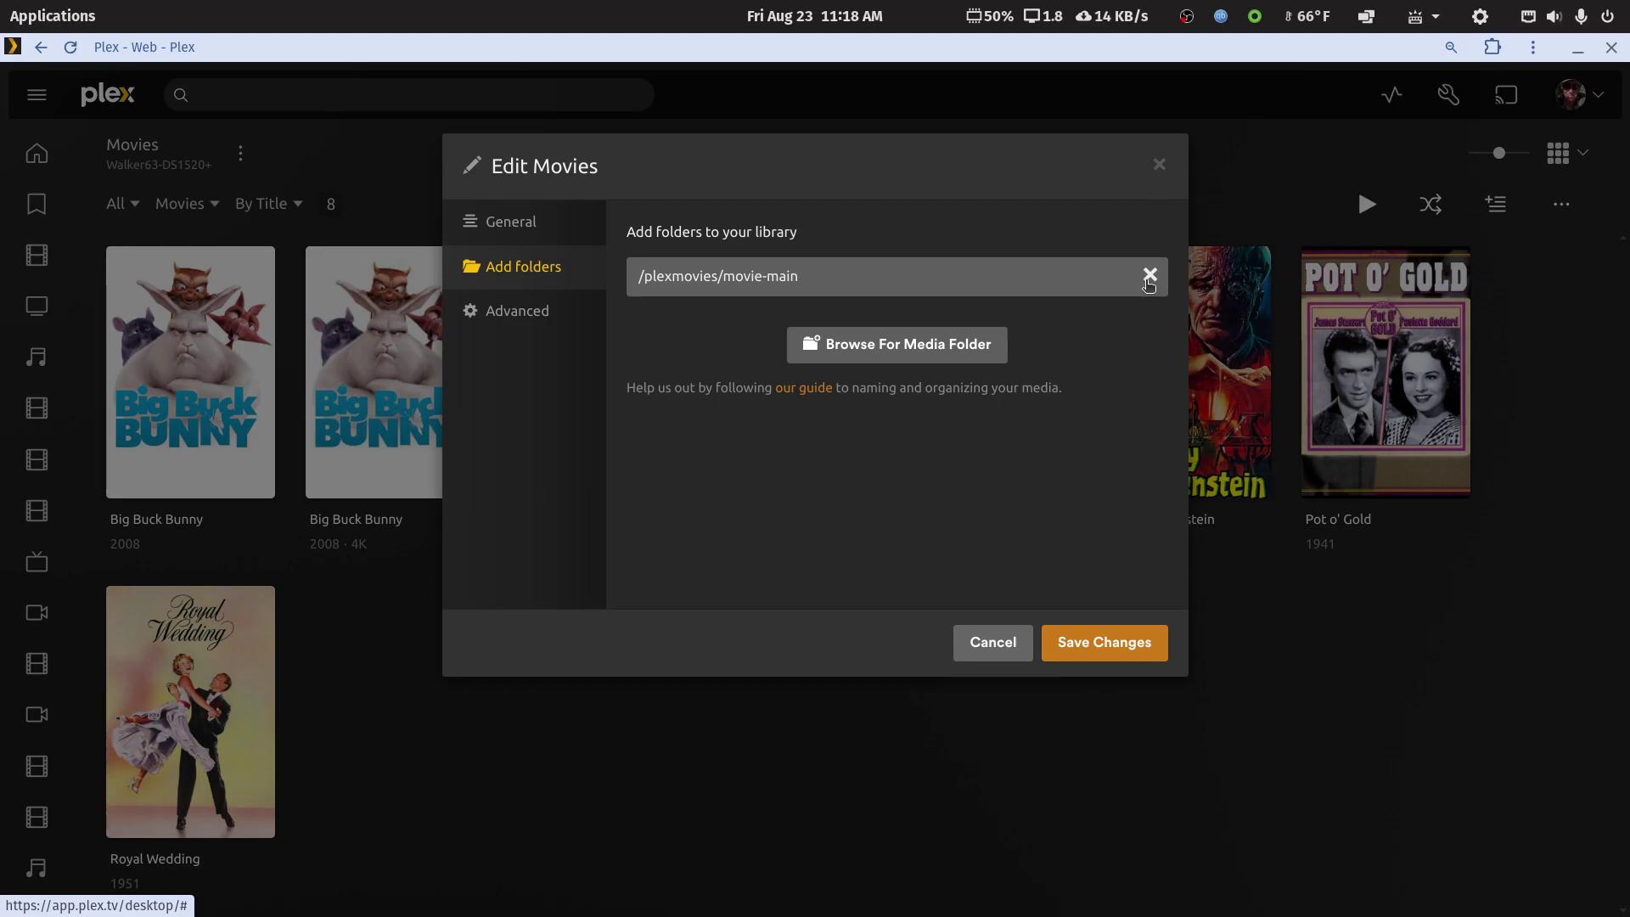
click(991, 642)
Step: Switch back to the Unraid container page and highlight the host path mapped for /tv
double_click(1103, 58)
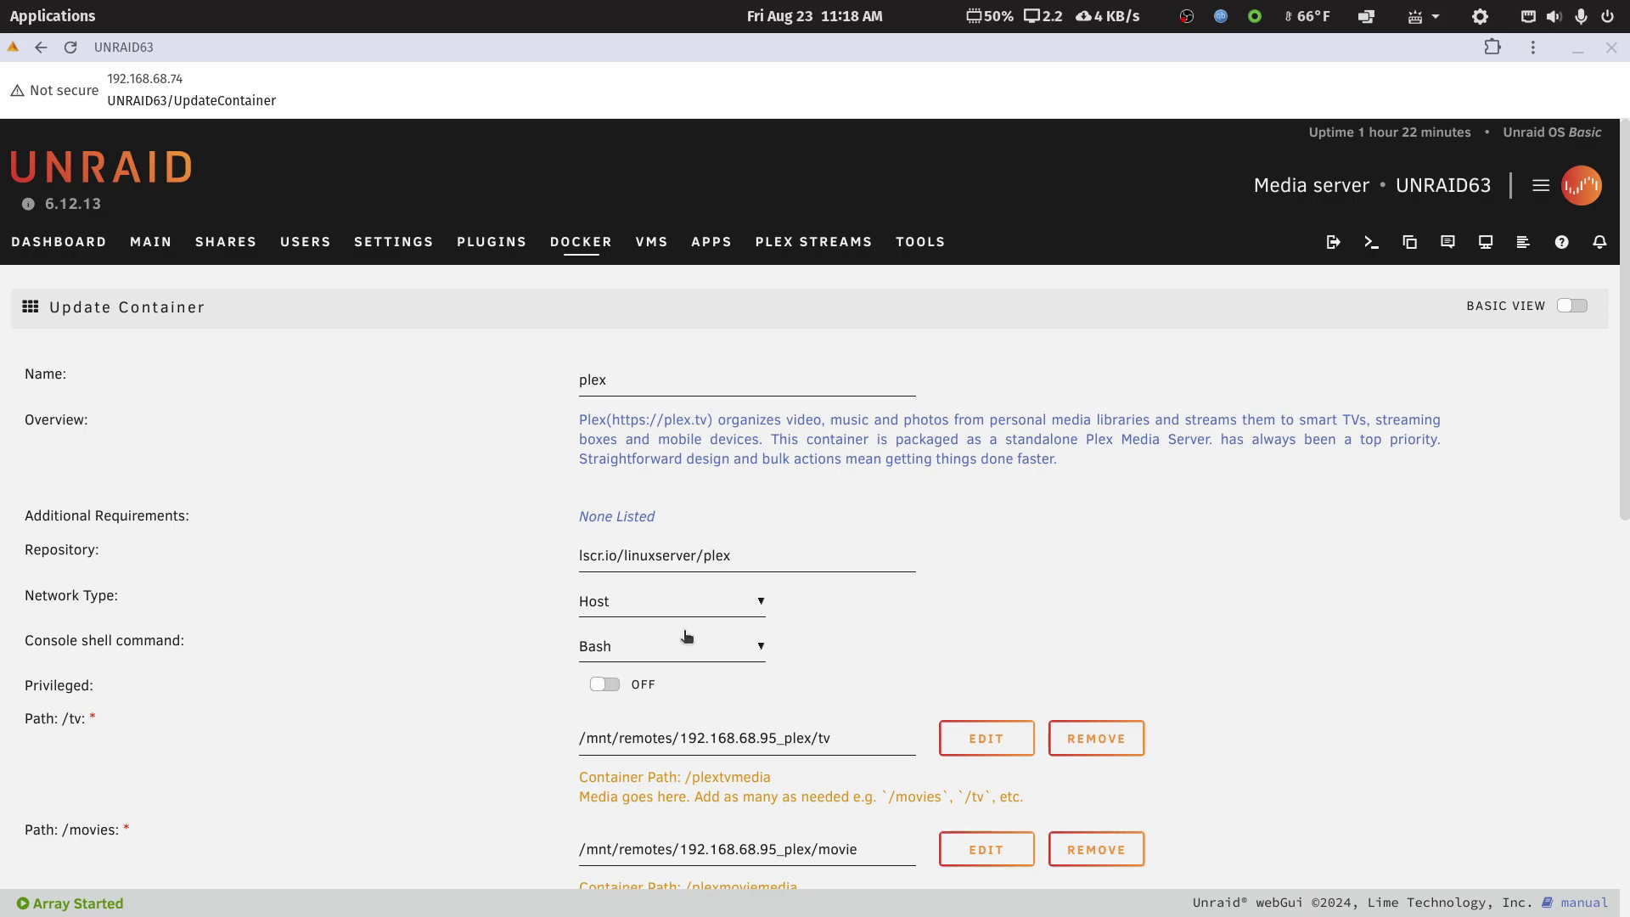
scroll(597, 699, down, 3)
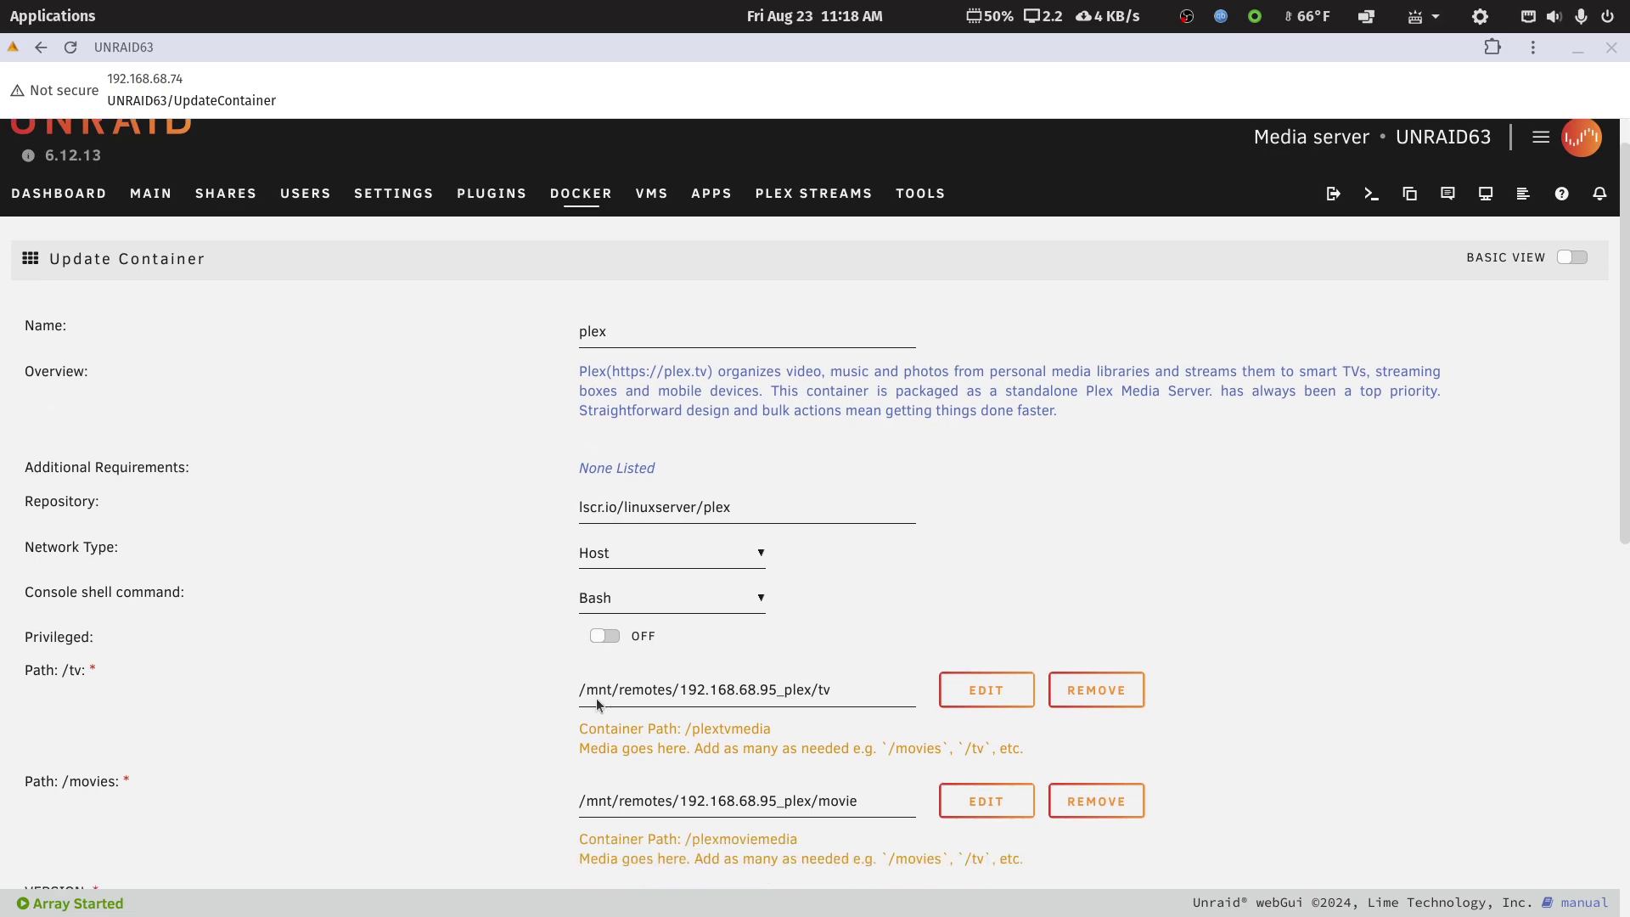
drag(835, 493, 535, 504)
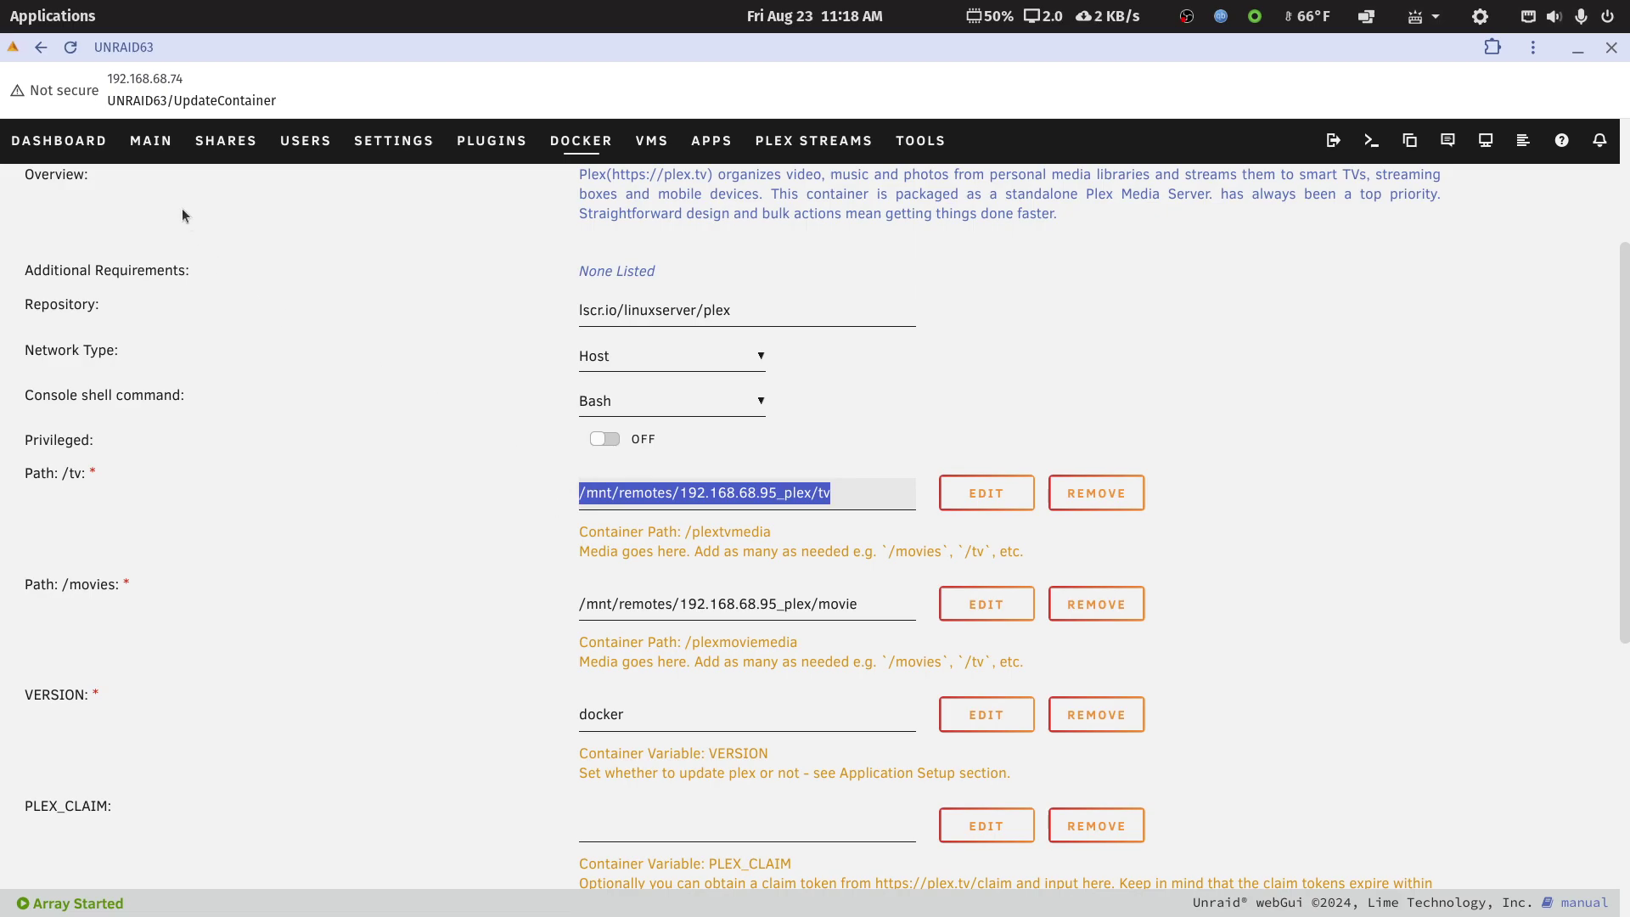
Step: Open Unraid's Main page and examine the SMB remote shares and their mount points under Unassigned Devices
click(164, 146)
scroll(329, 639, down, 4)
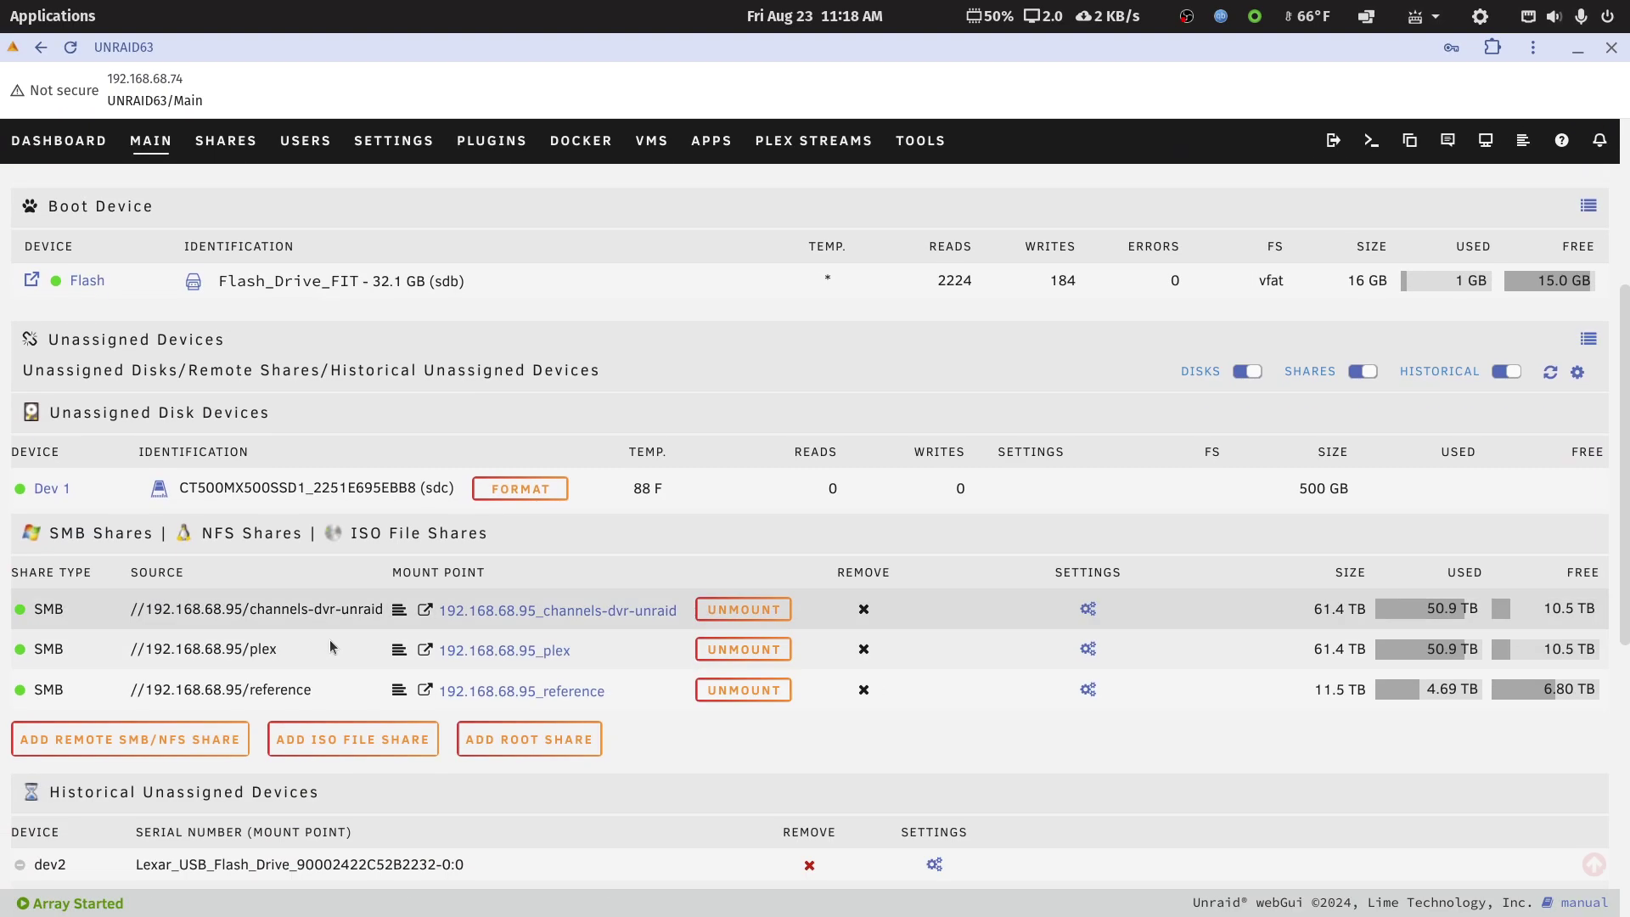
scroll(329, 639, down, 1)
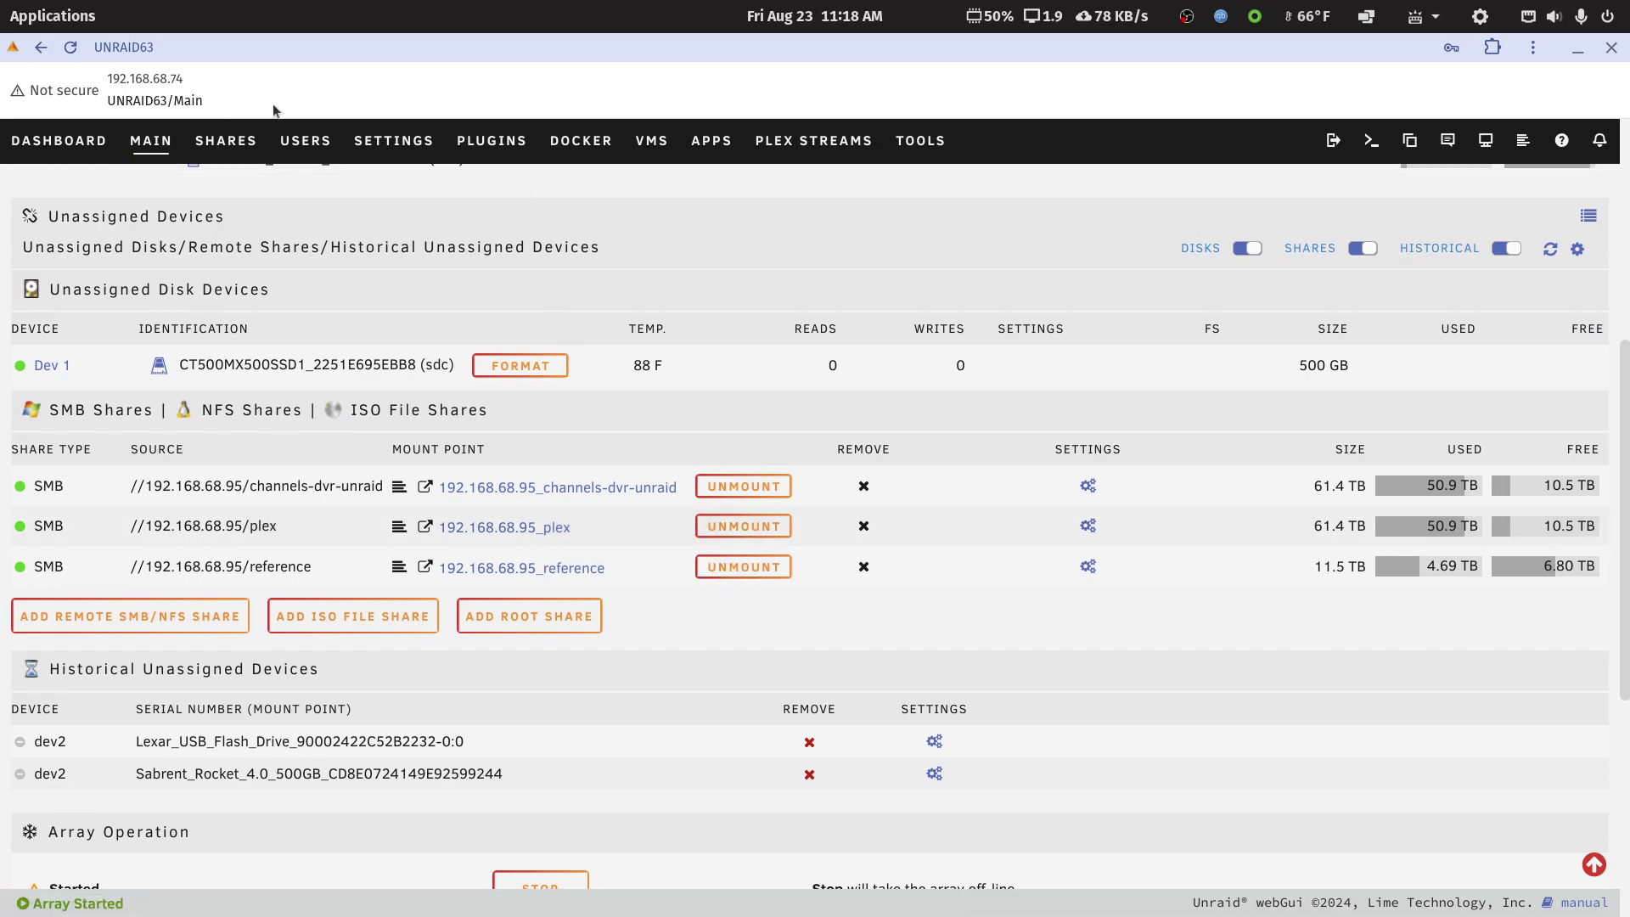
Step: Go back to the plex container's configuration and review its movies, music, photo and video path mappings
right_click(389, 95)
click(436, 57)
right_click(437, 55)
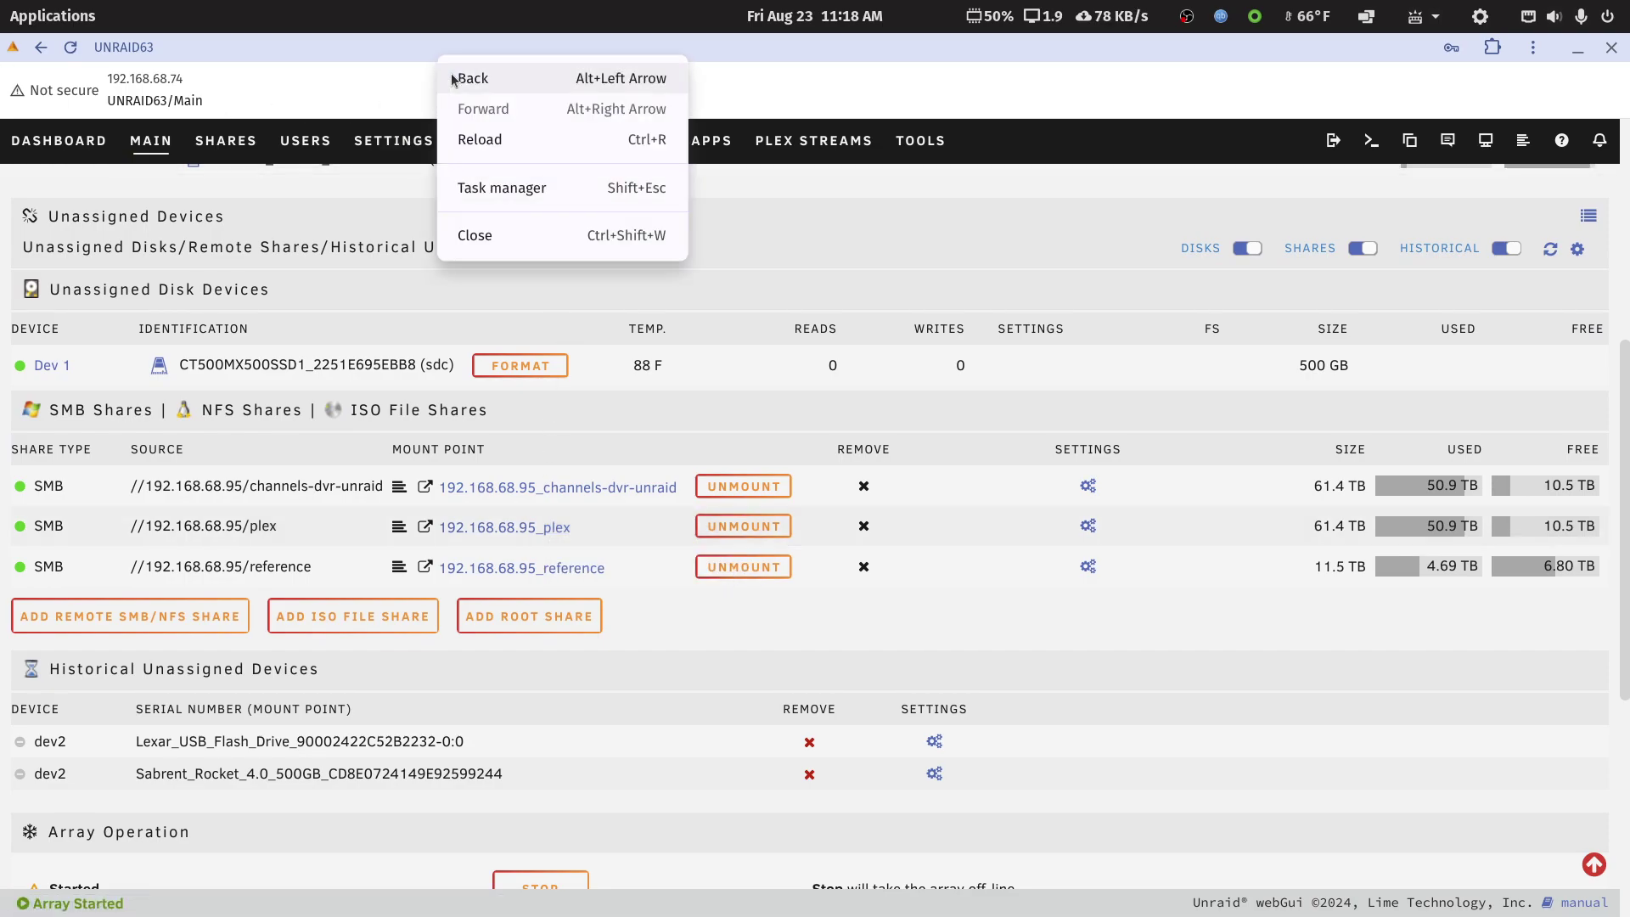
click(450, 73)
scroll(563, 667, down, 4)
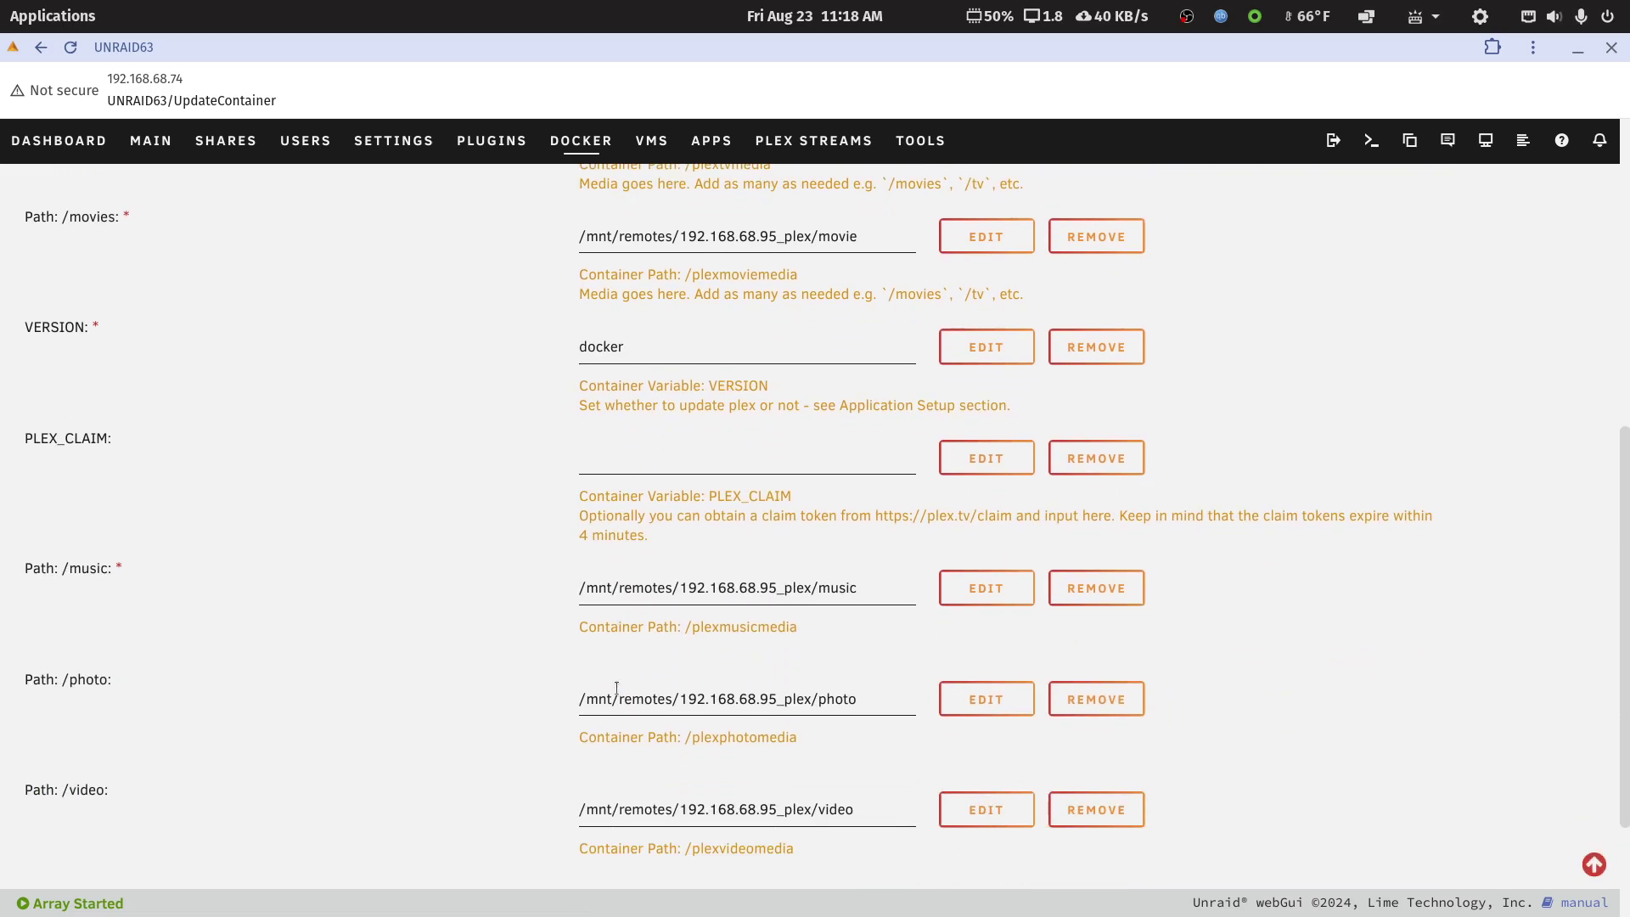
scroll(616, 687, up, 7)
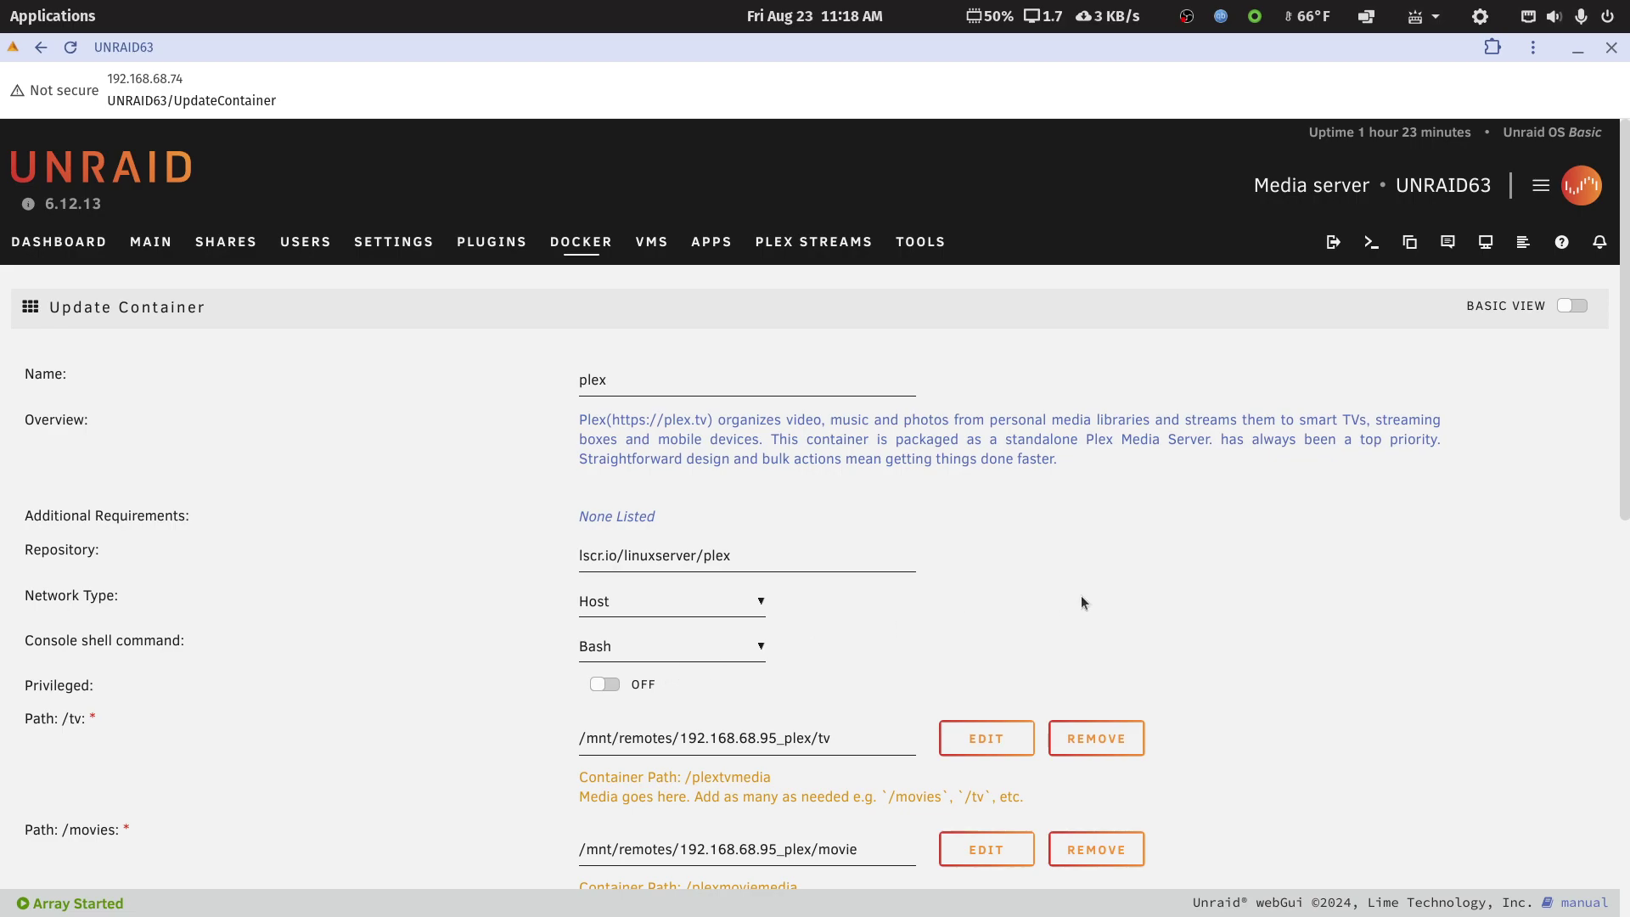
Step: Turn on the advanced view of the plex container's configuration and expand its additional settings
scroll(1082, 594, down, 1)
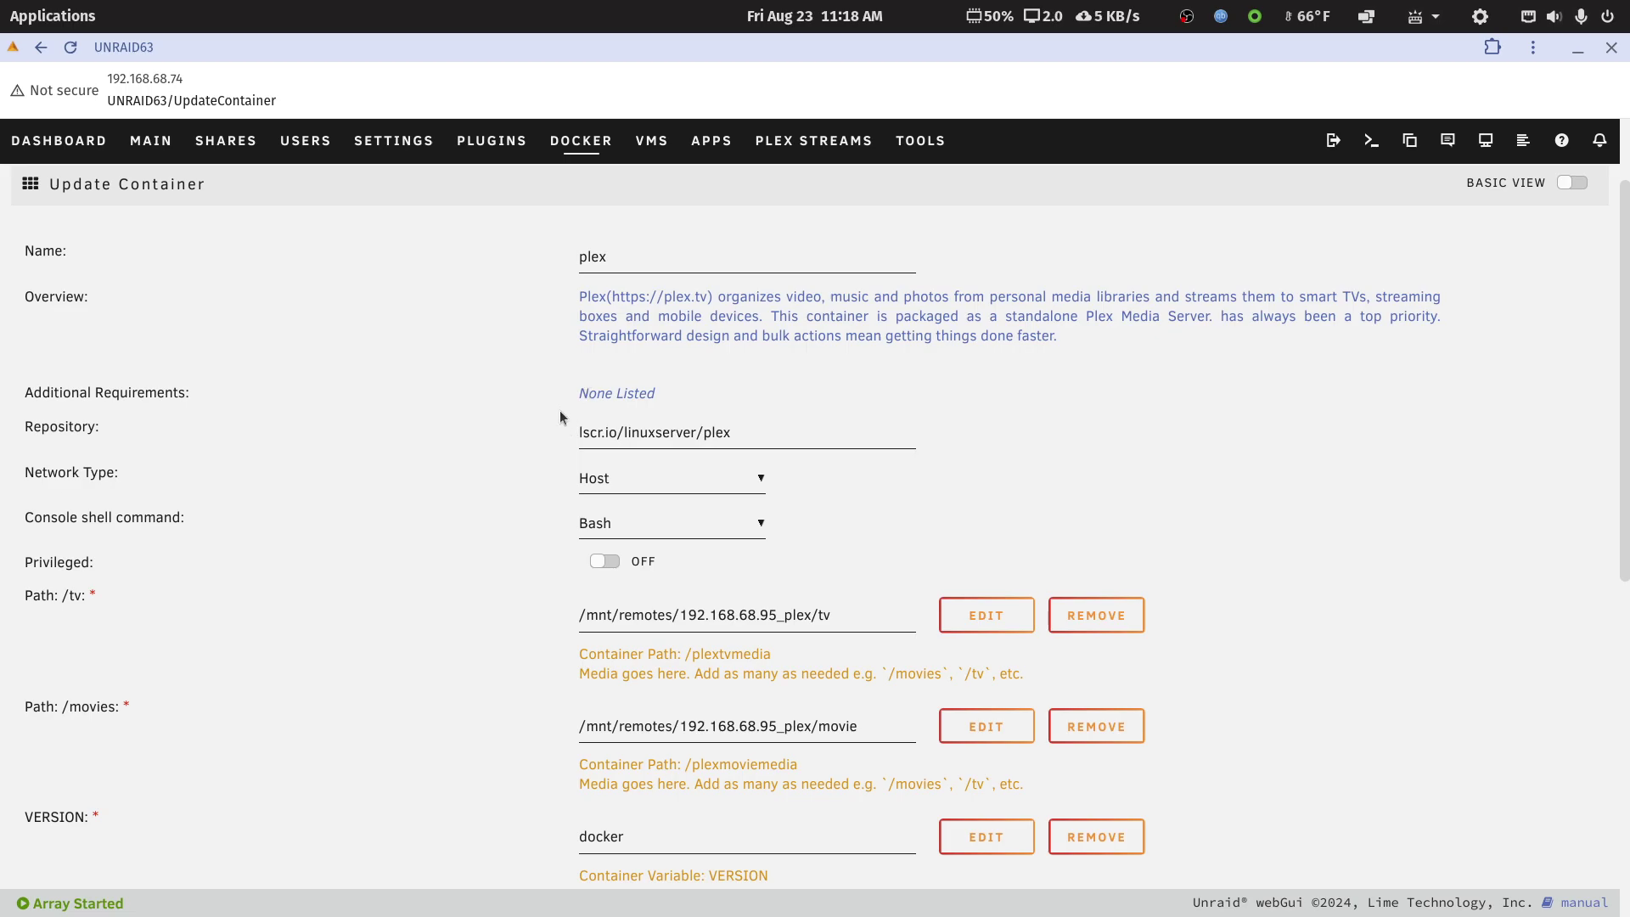
click(1572, 187)
click(1570, 185)
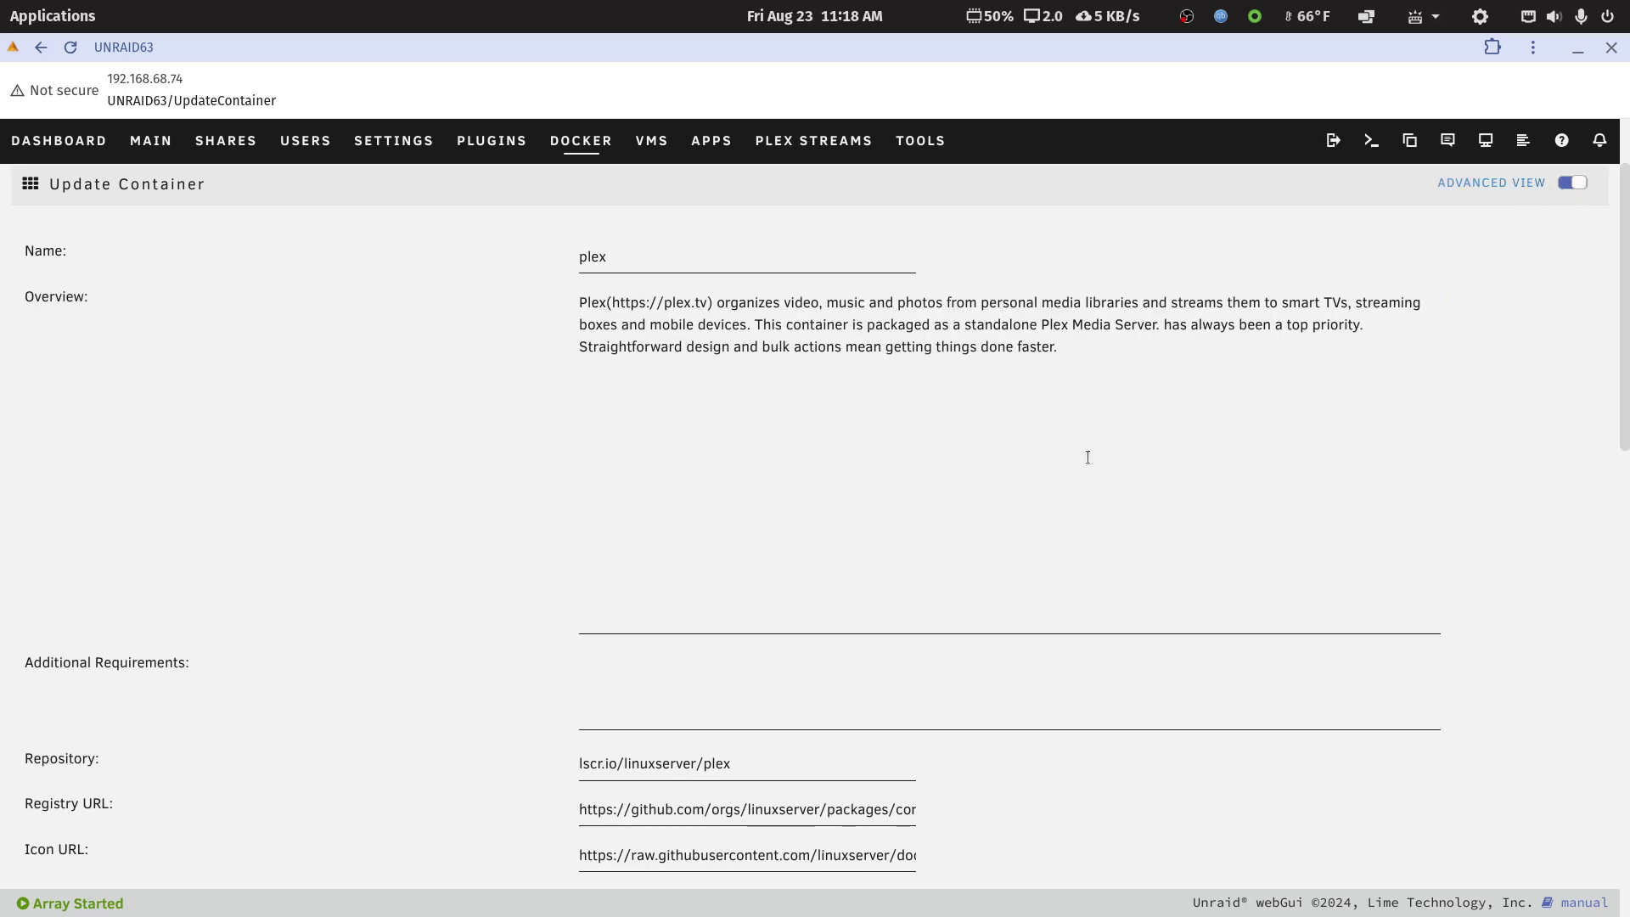
scroll(1095, 451, down, 20)
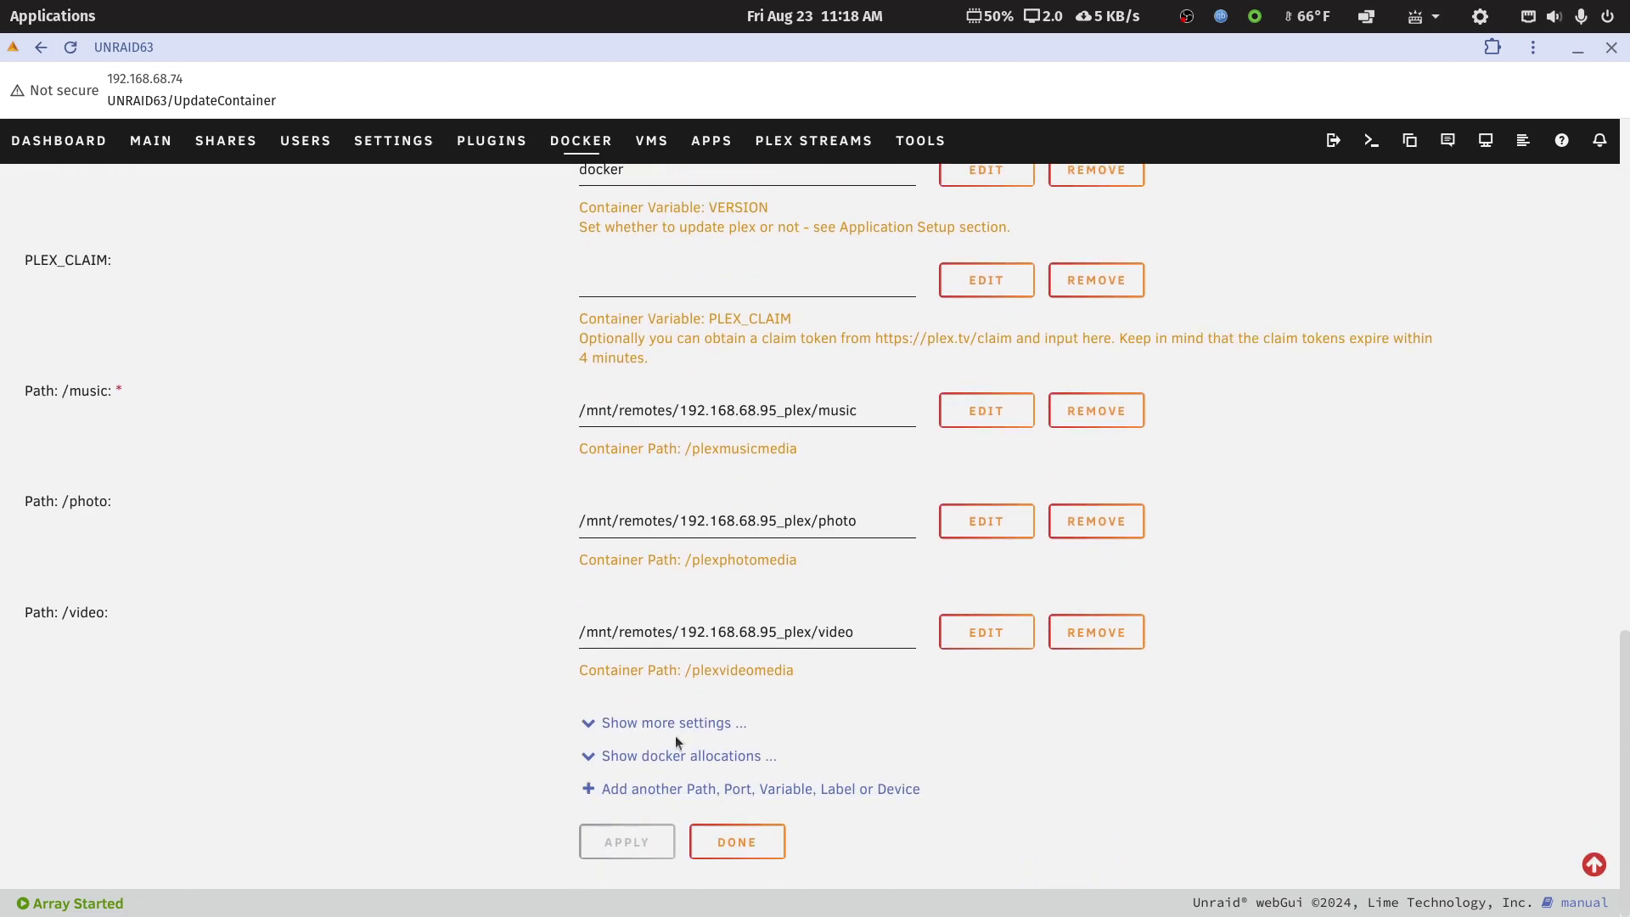
click(684, 723)
Step: Inspect the full Extra Parameters value of the plex container, highlighting the device, tmpfs mount and health-check options
scroll(682, 720, up, 20)
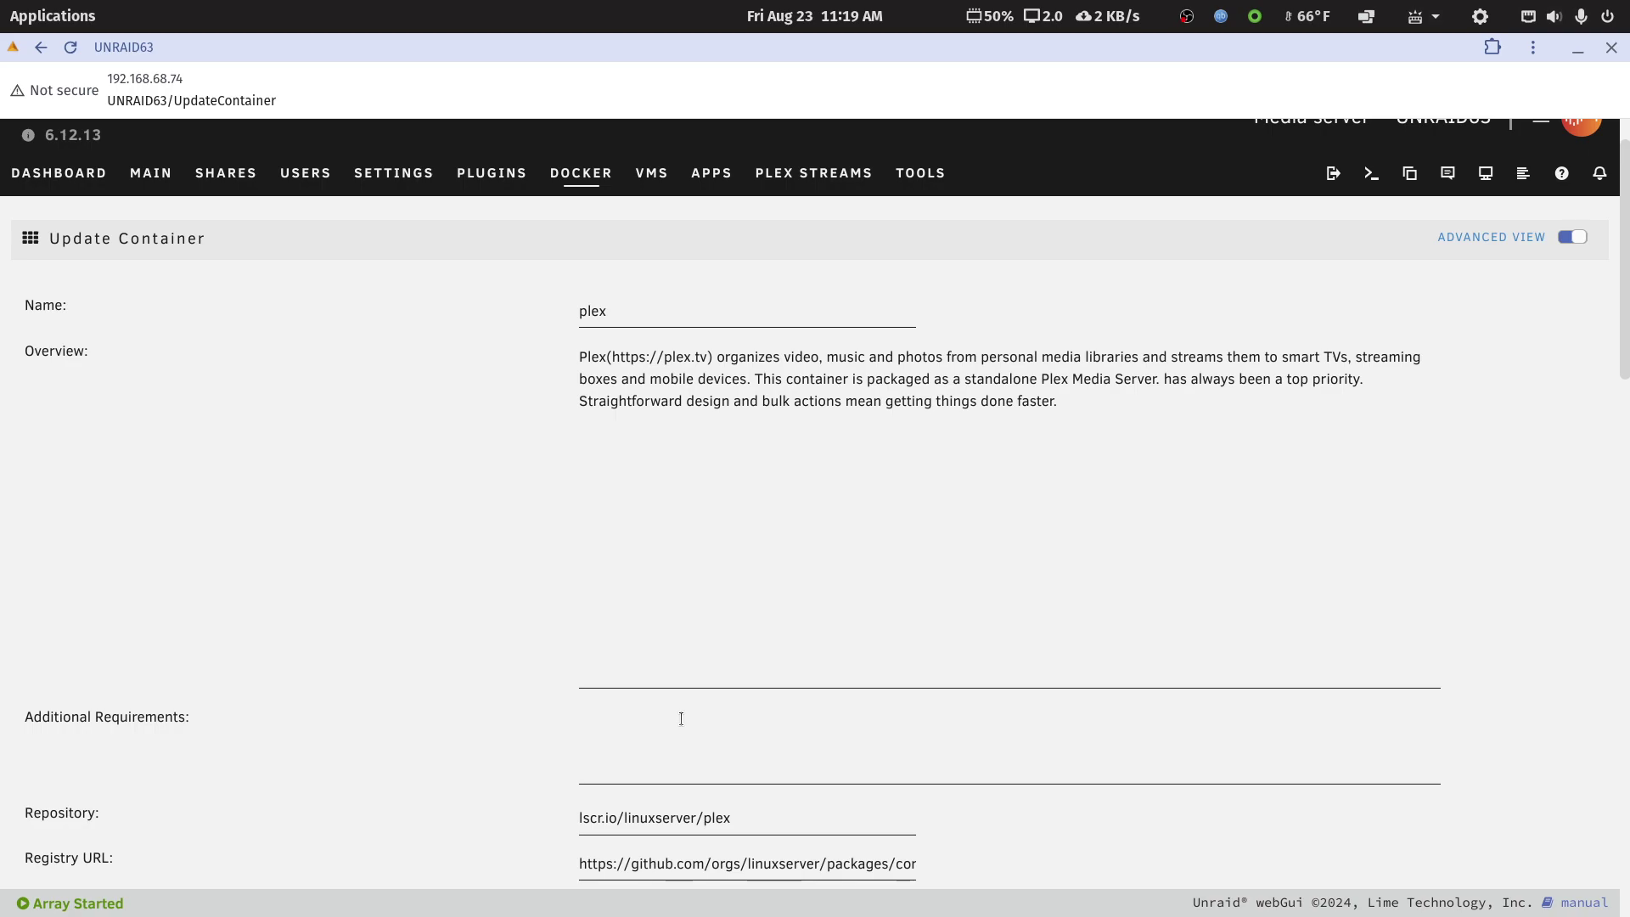
scroll(680, 718, down, 3)
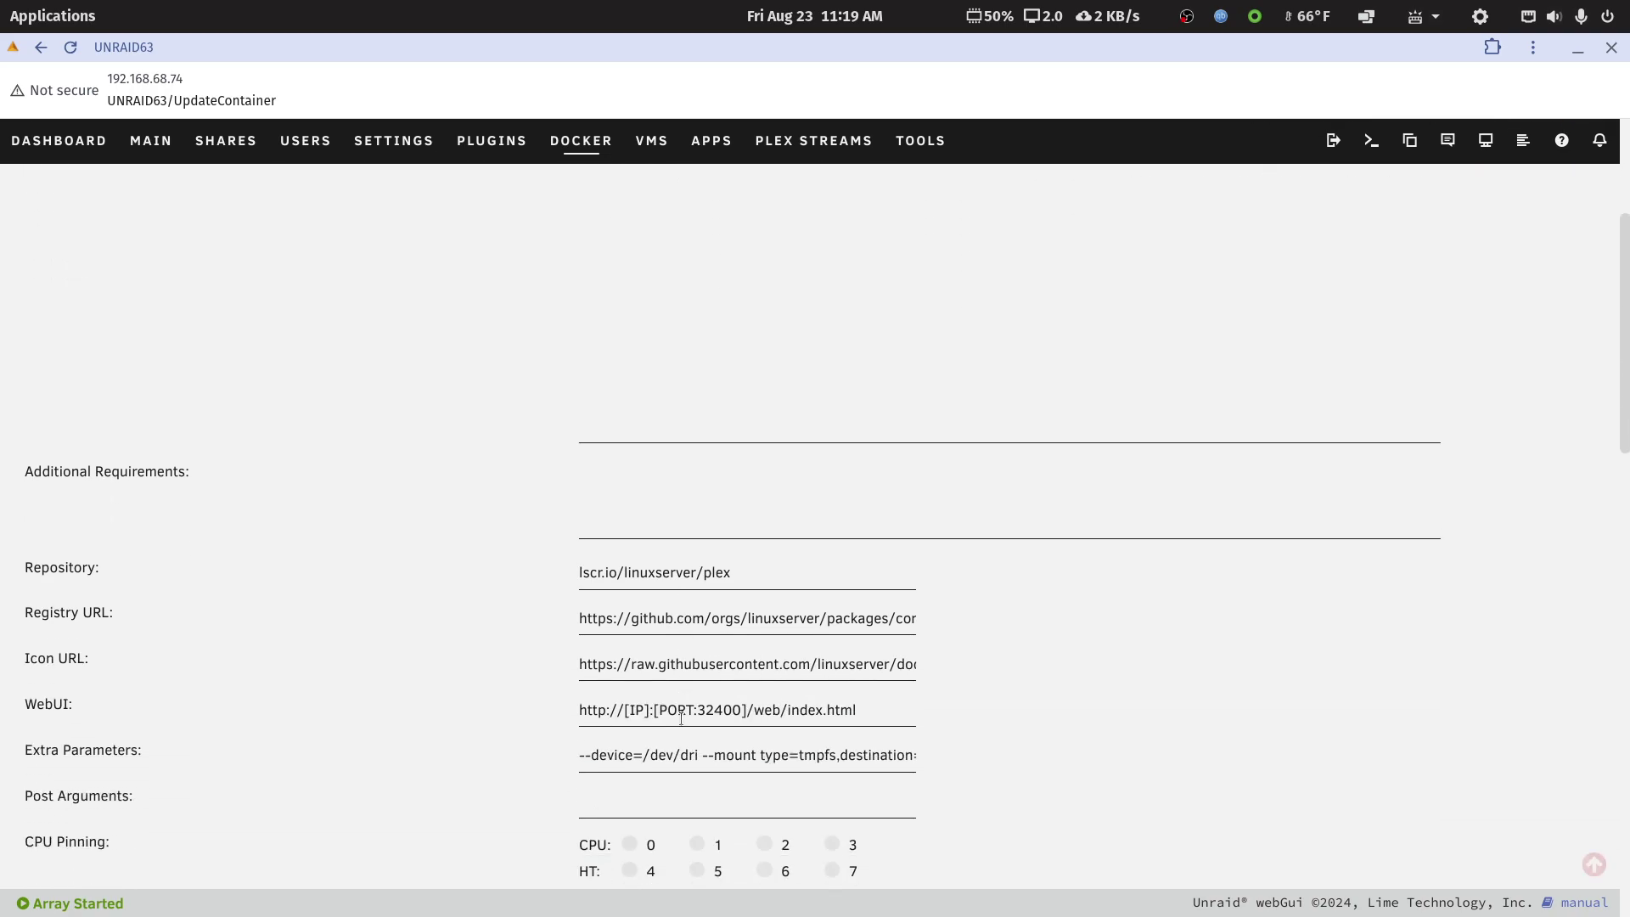
click(649, 760)
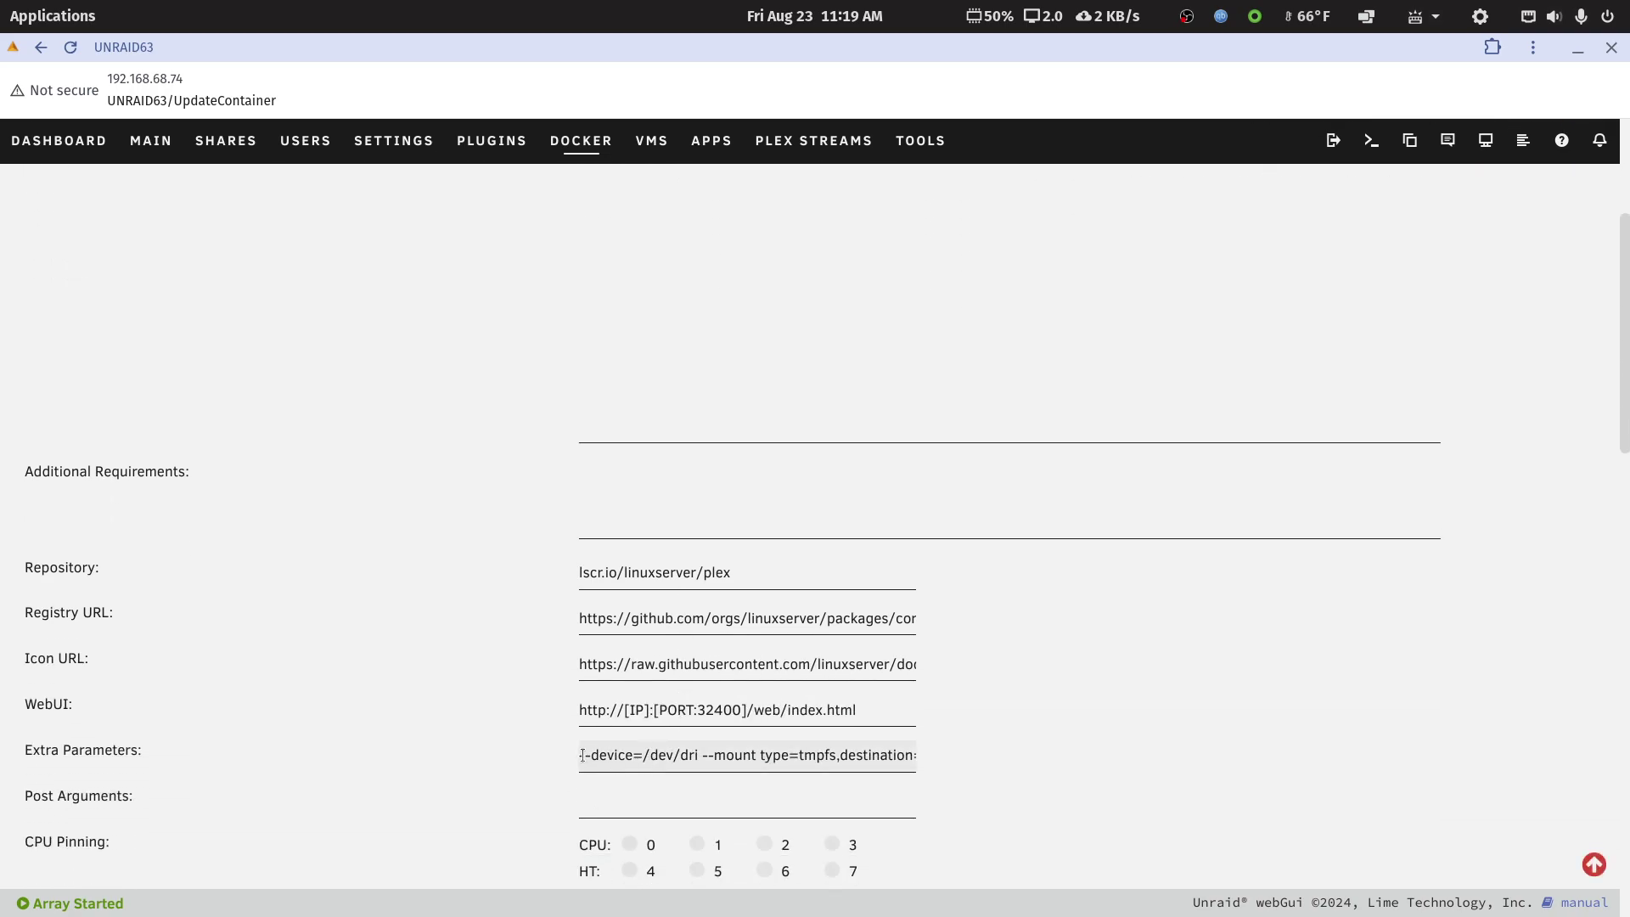
drag(582, 755, 934, 777)
drag(796, 782, 798, 754)
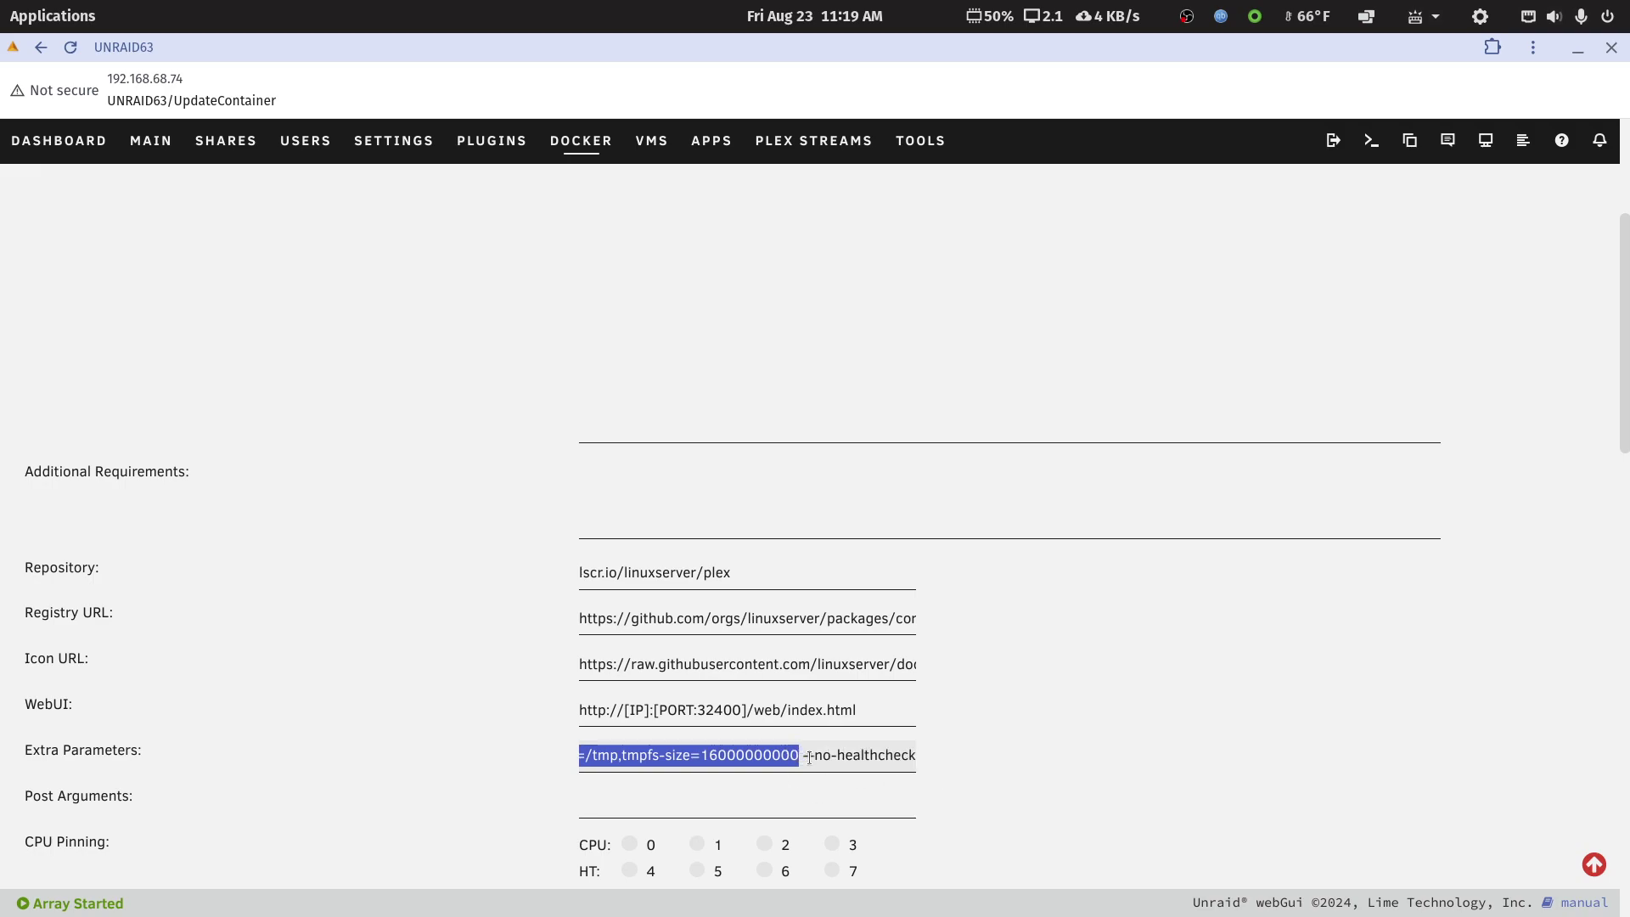
drag(808, 757, 1003, 761)
click(1036, 757)
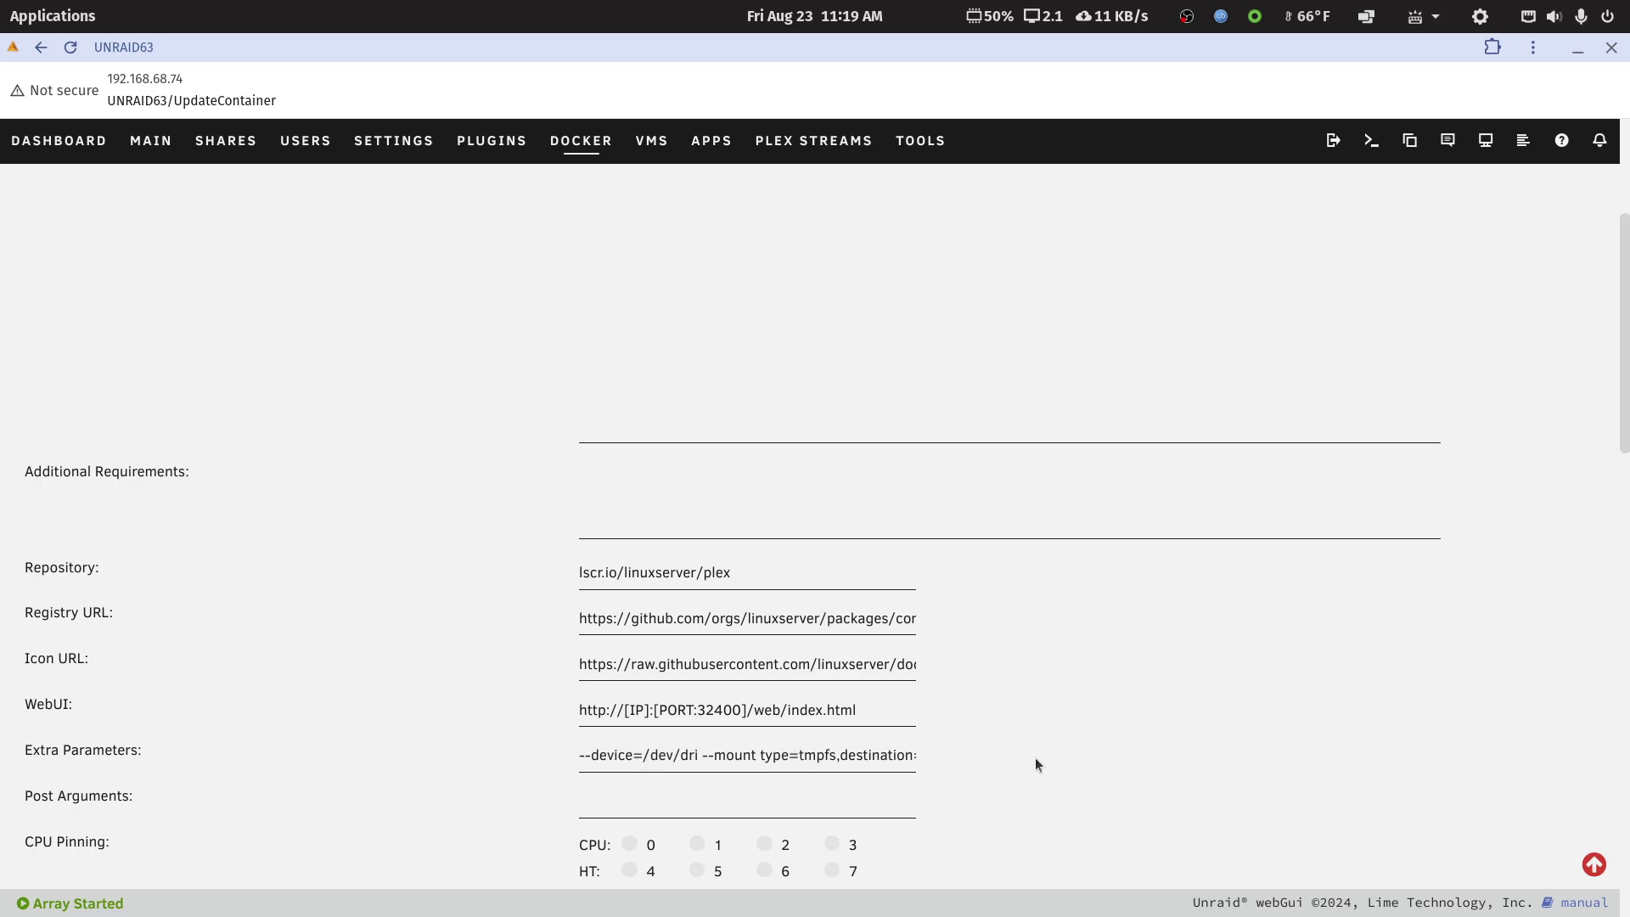
Step: Browse the Cache pool from Unraid's Main page to the appdata/plex folder
scroll(1019, 751, up, 4)
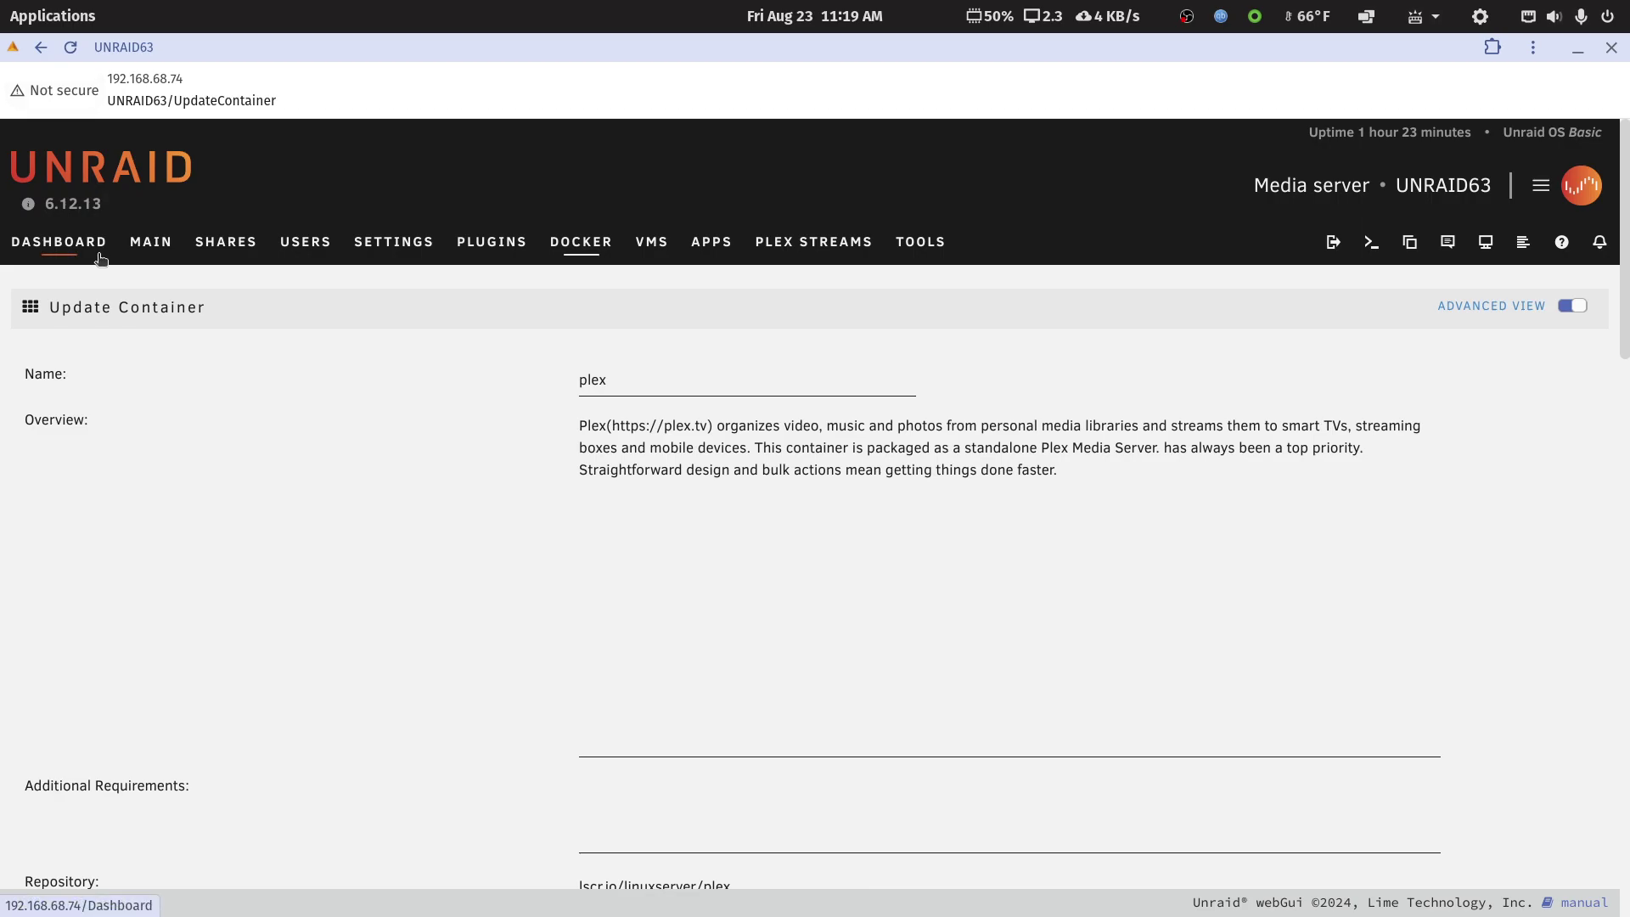
click(148, 243)
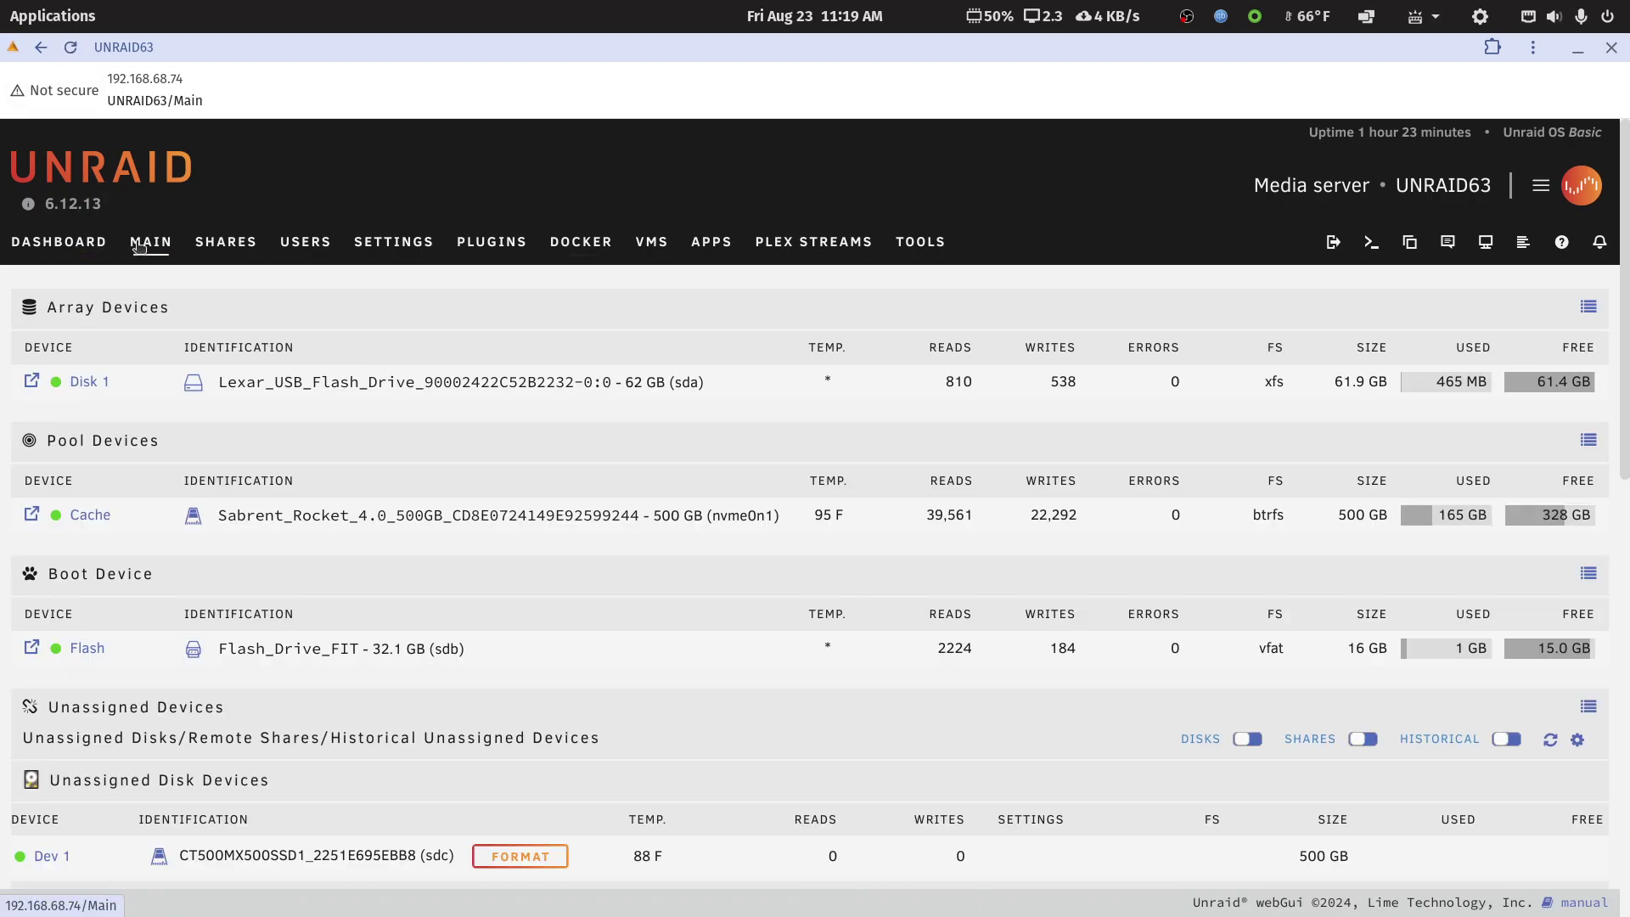
click(31, 514)
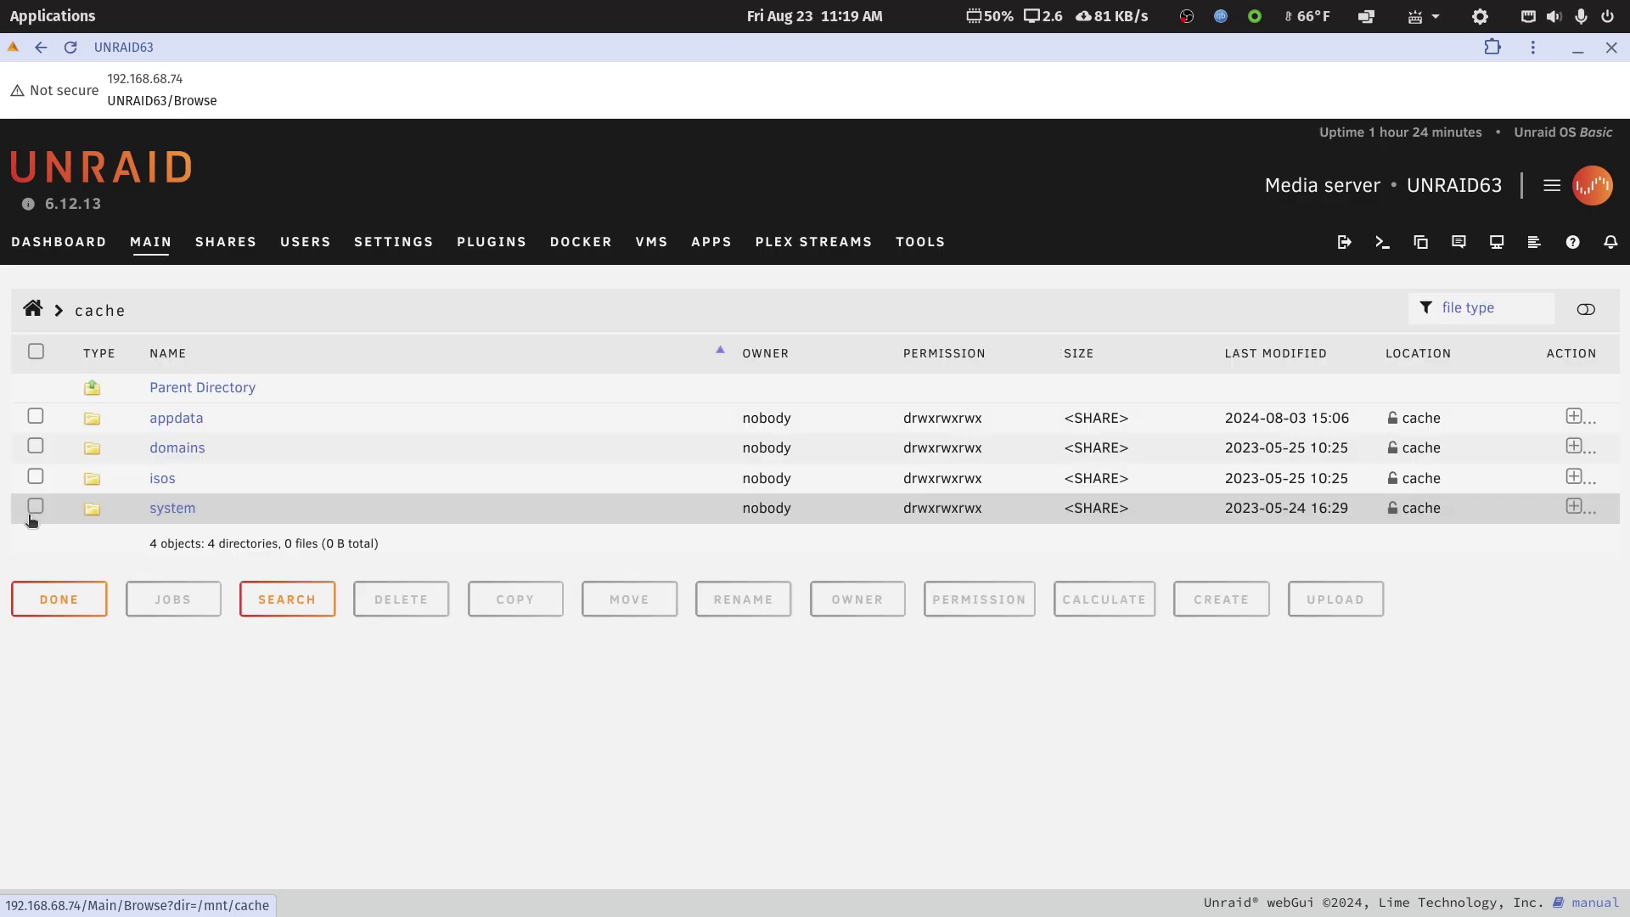
click(176, 419)
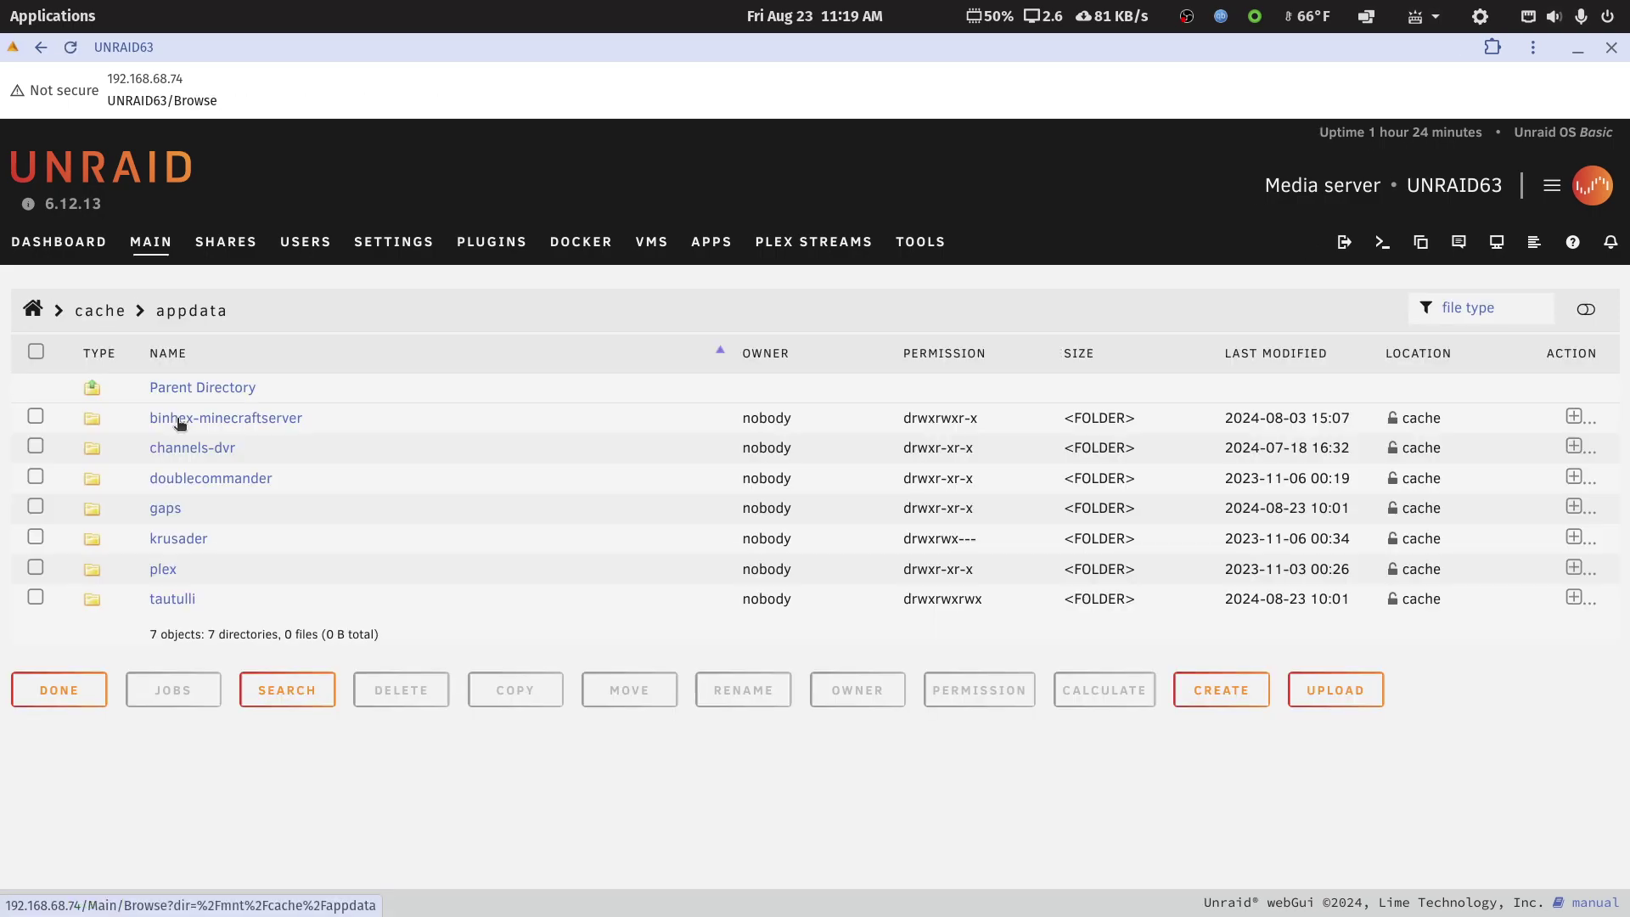
click(168, 571)
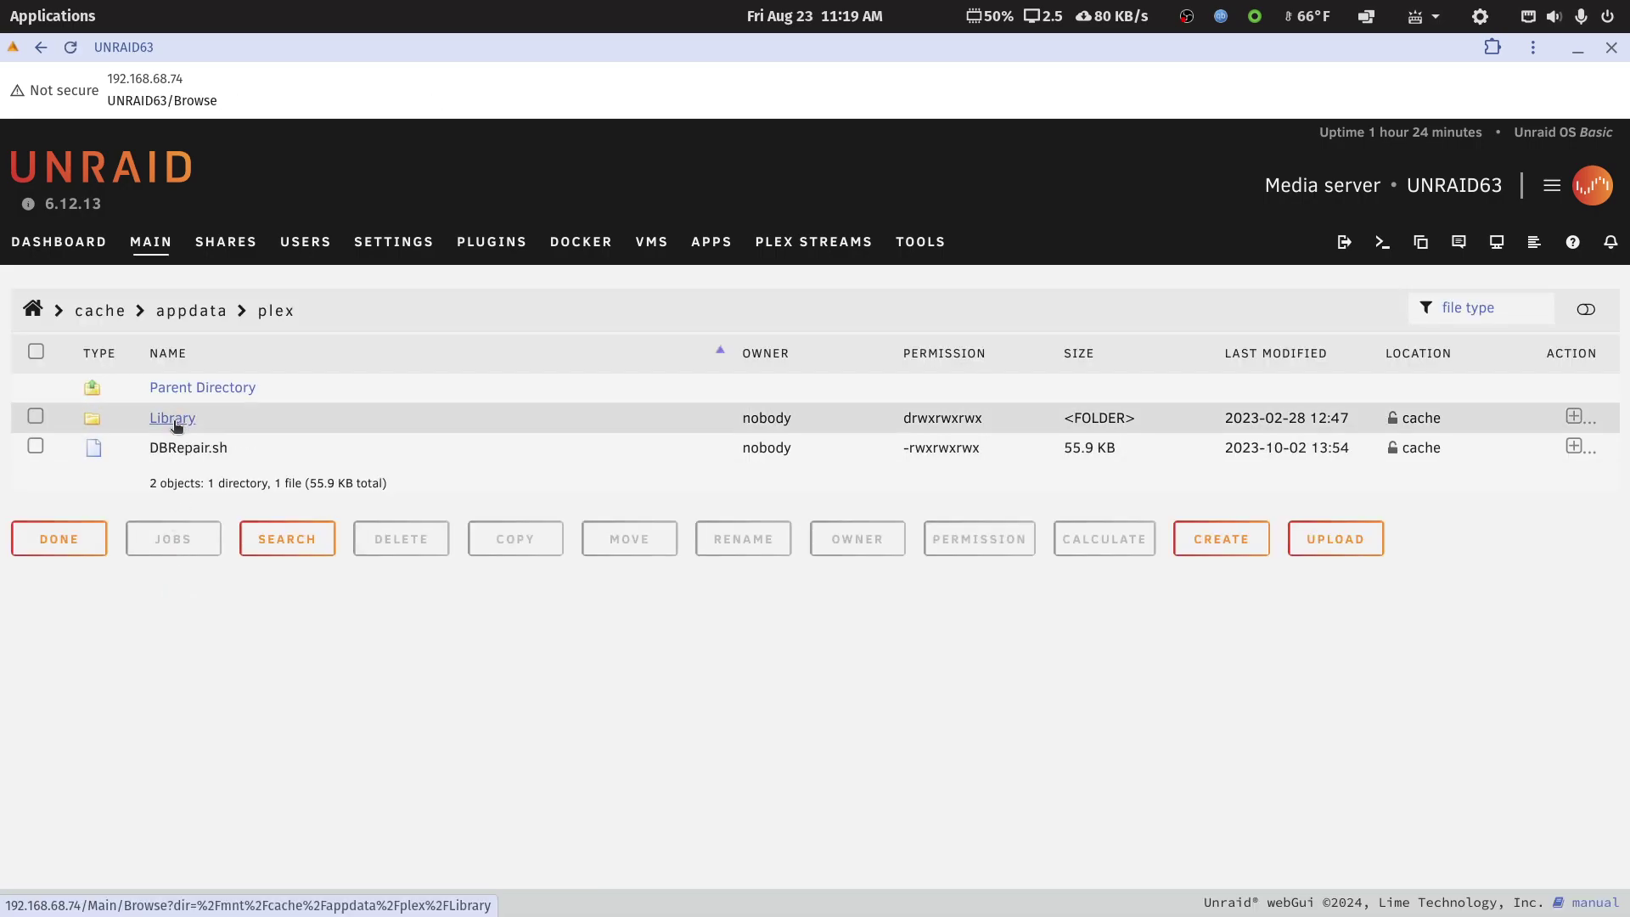